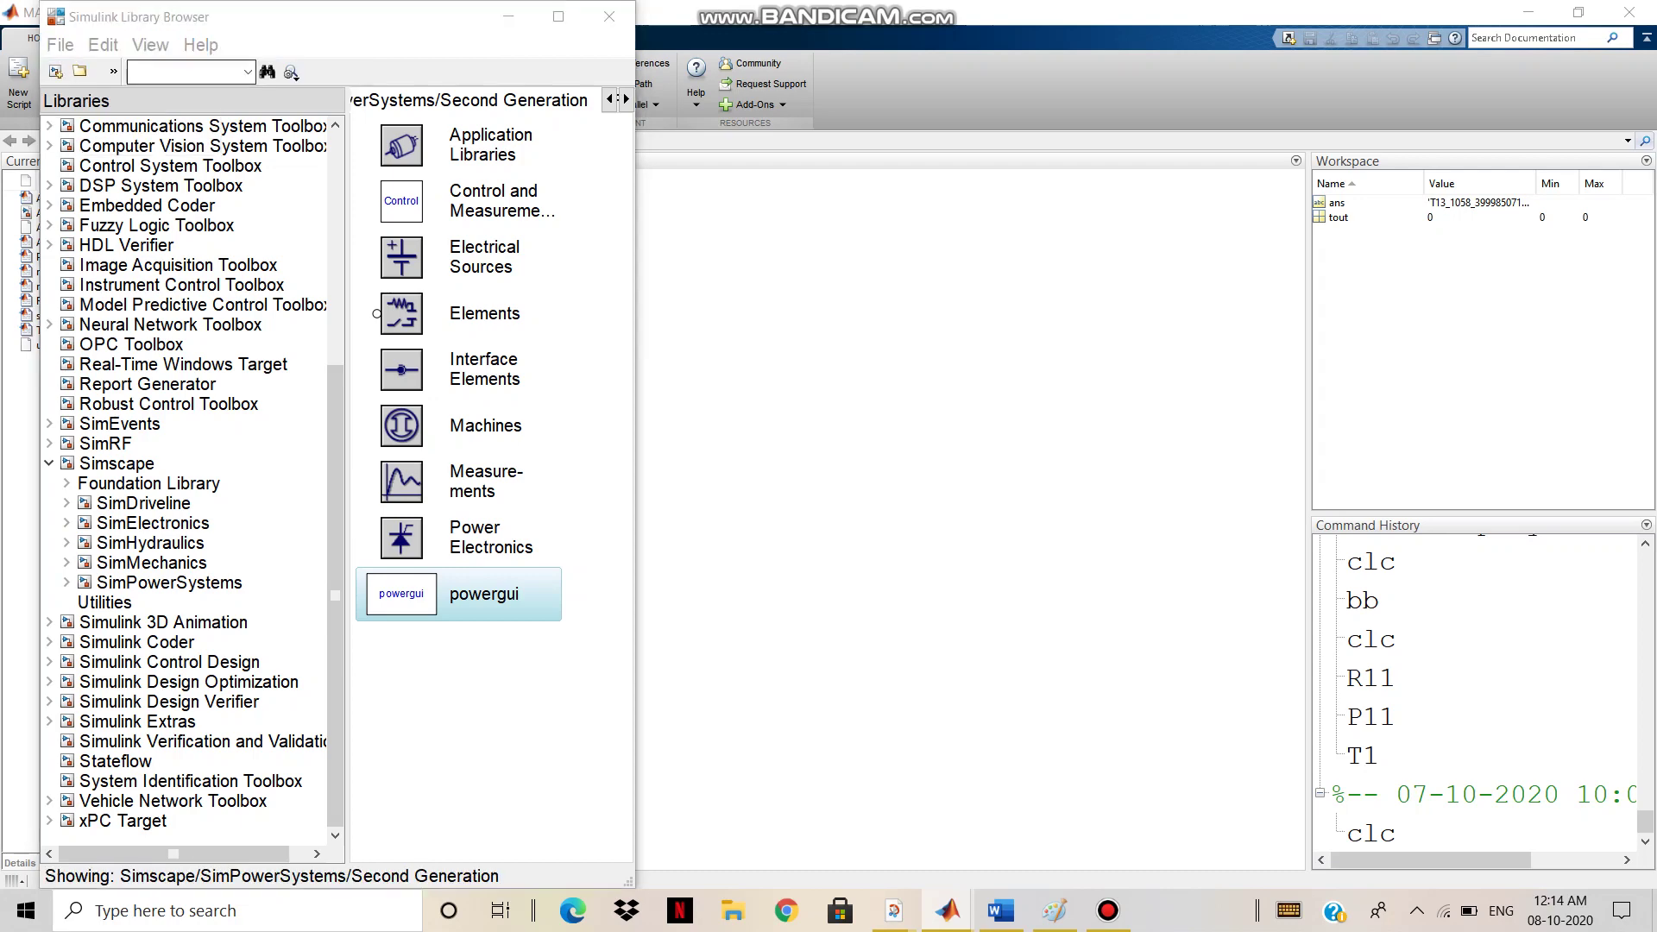
- Place the untitled2 model window beside the Library Browser and enlarge it in height and width
{"action": "left_click_drag", "start_coordinate": [399, 70], "coordinate": [1023, 55]}
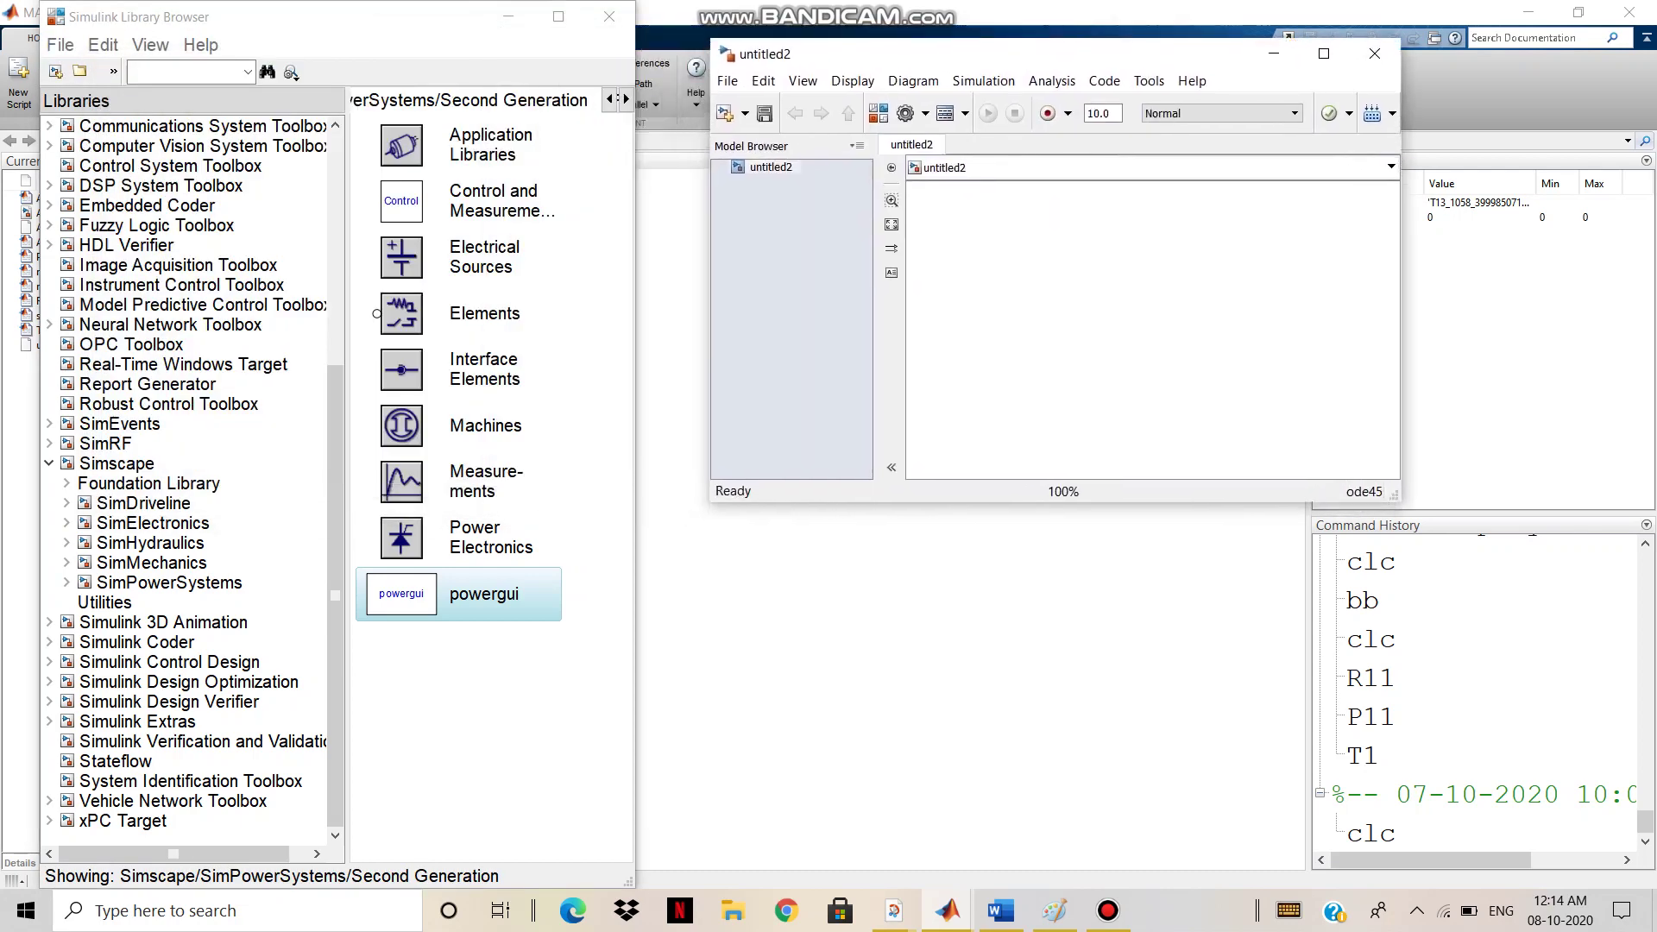
{"action": "left_click_drag", "start_coordinate": [1028, 501], "coordinate": [1028, 792]}
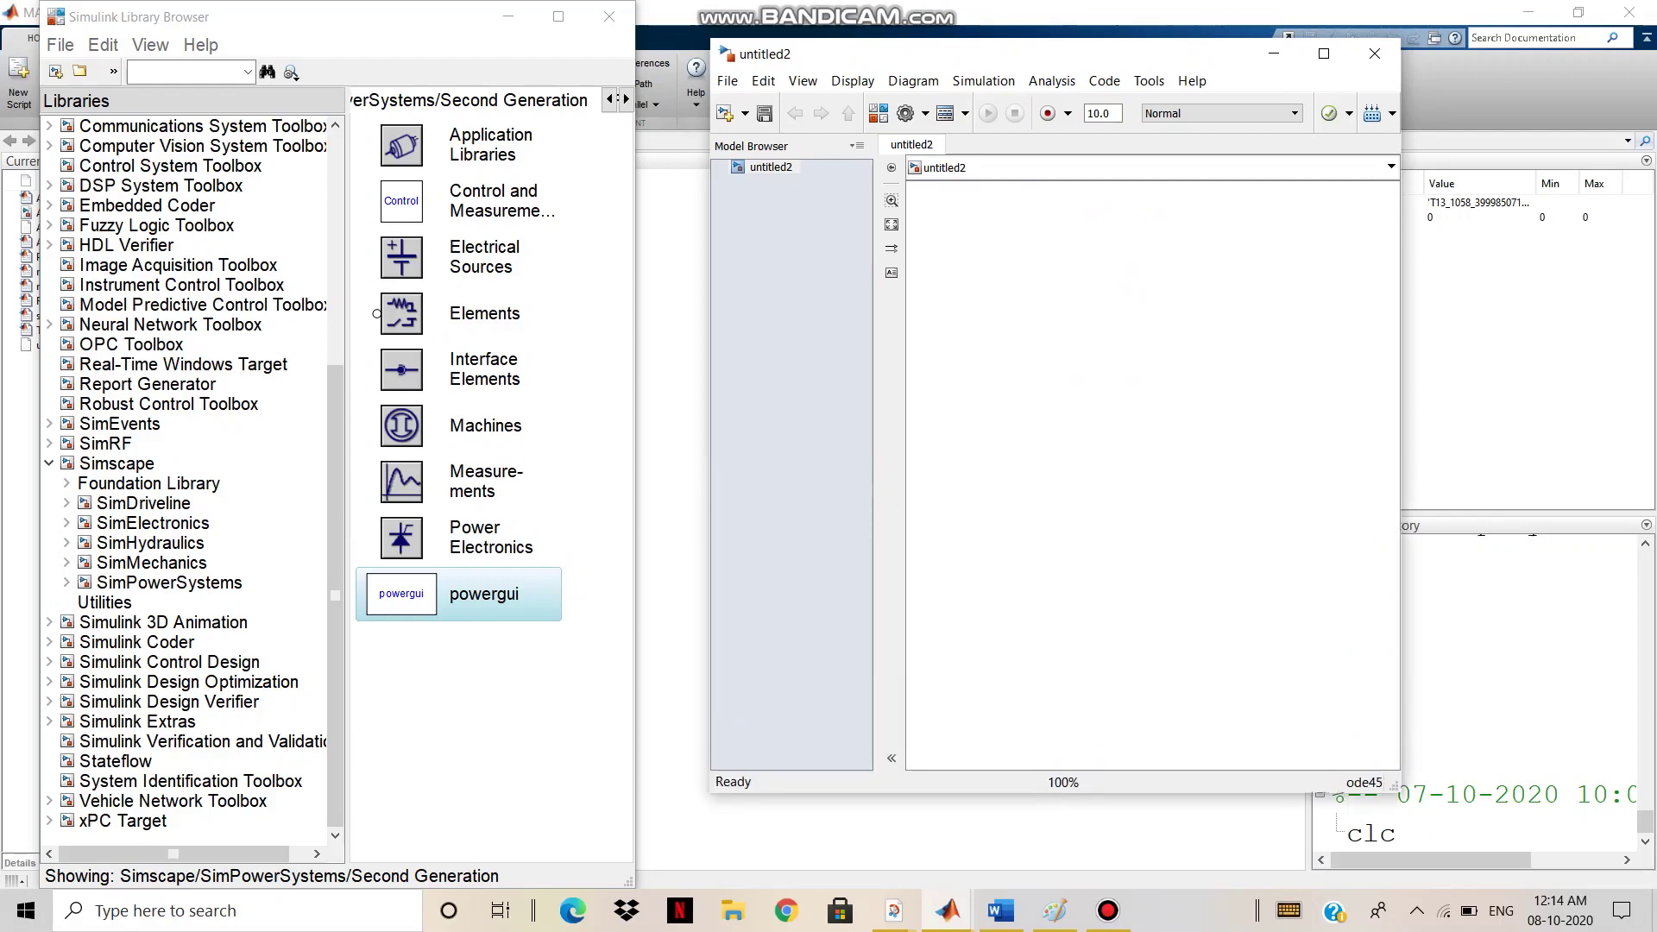
{"action": "left_click_drag", "start_coordinate": [1400, 425], "coordinate": [1651, 425]}
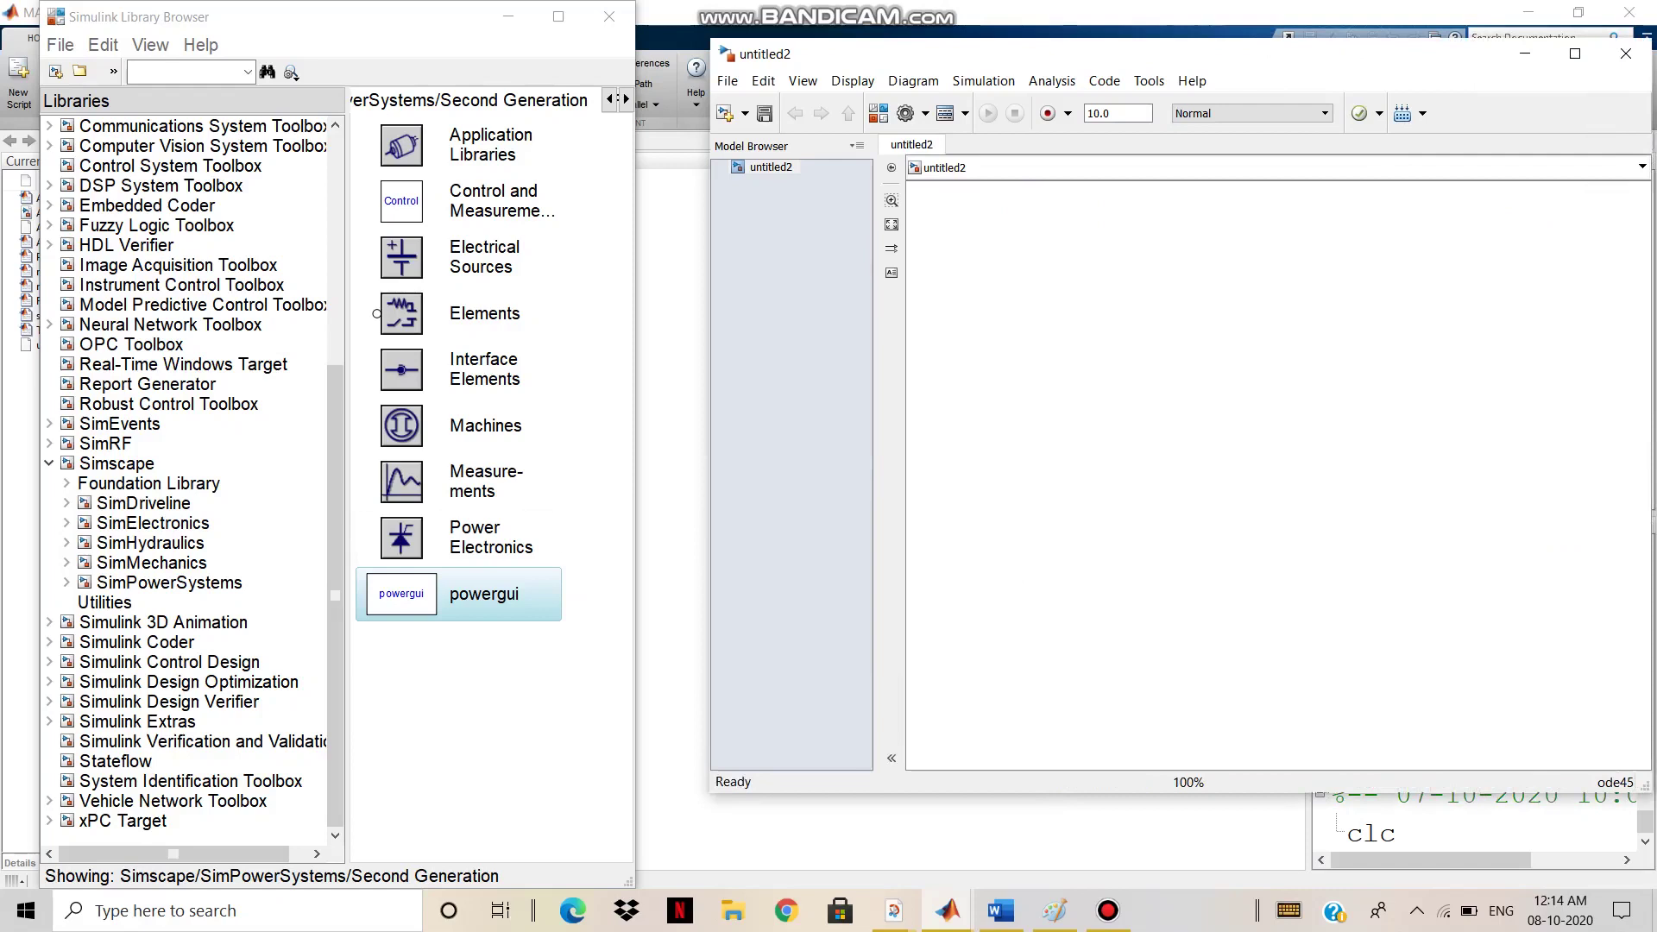
- Add a DC Voltage Source from the SimPowerSystems Second Generation Electrical Sources library to the untitled2 model
{"action": "left_click", "coordinate": [169, 582]}
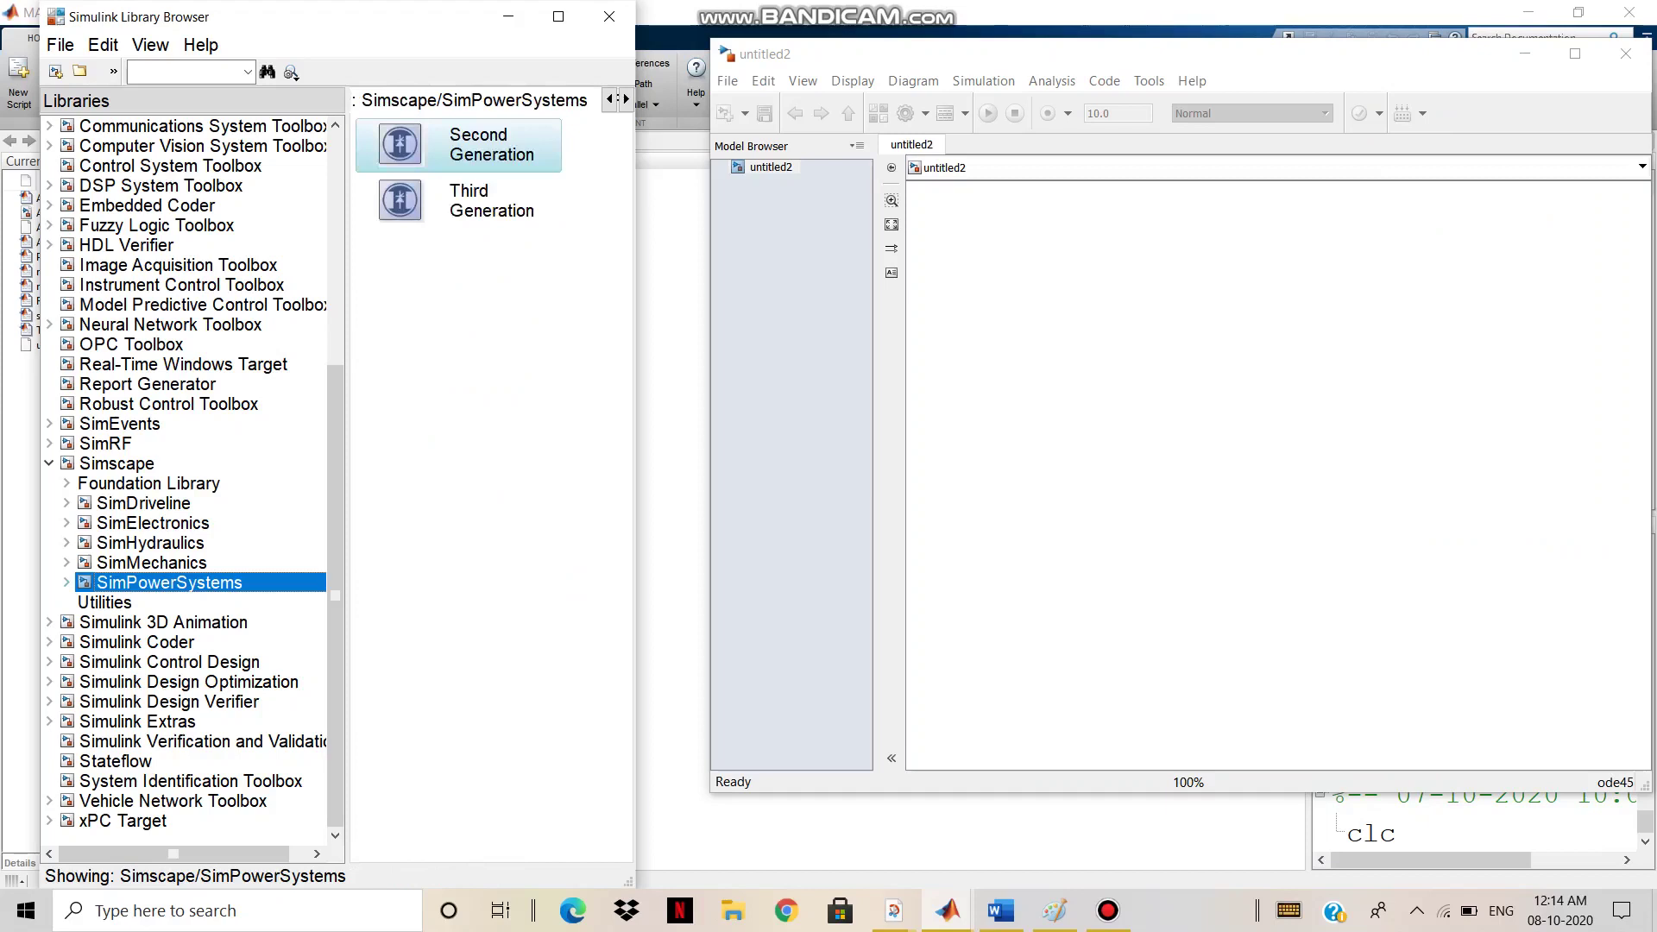
{"action": "left_click", "coordinate": [66, 582]}
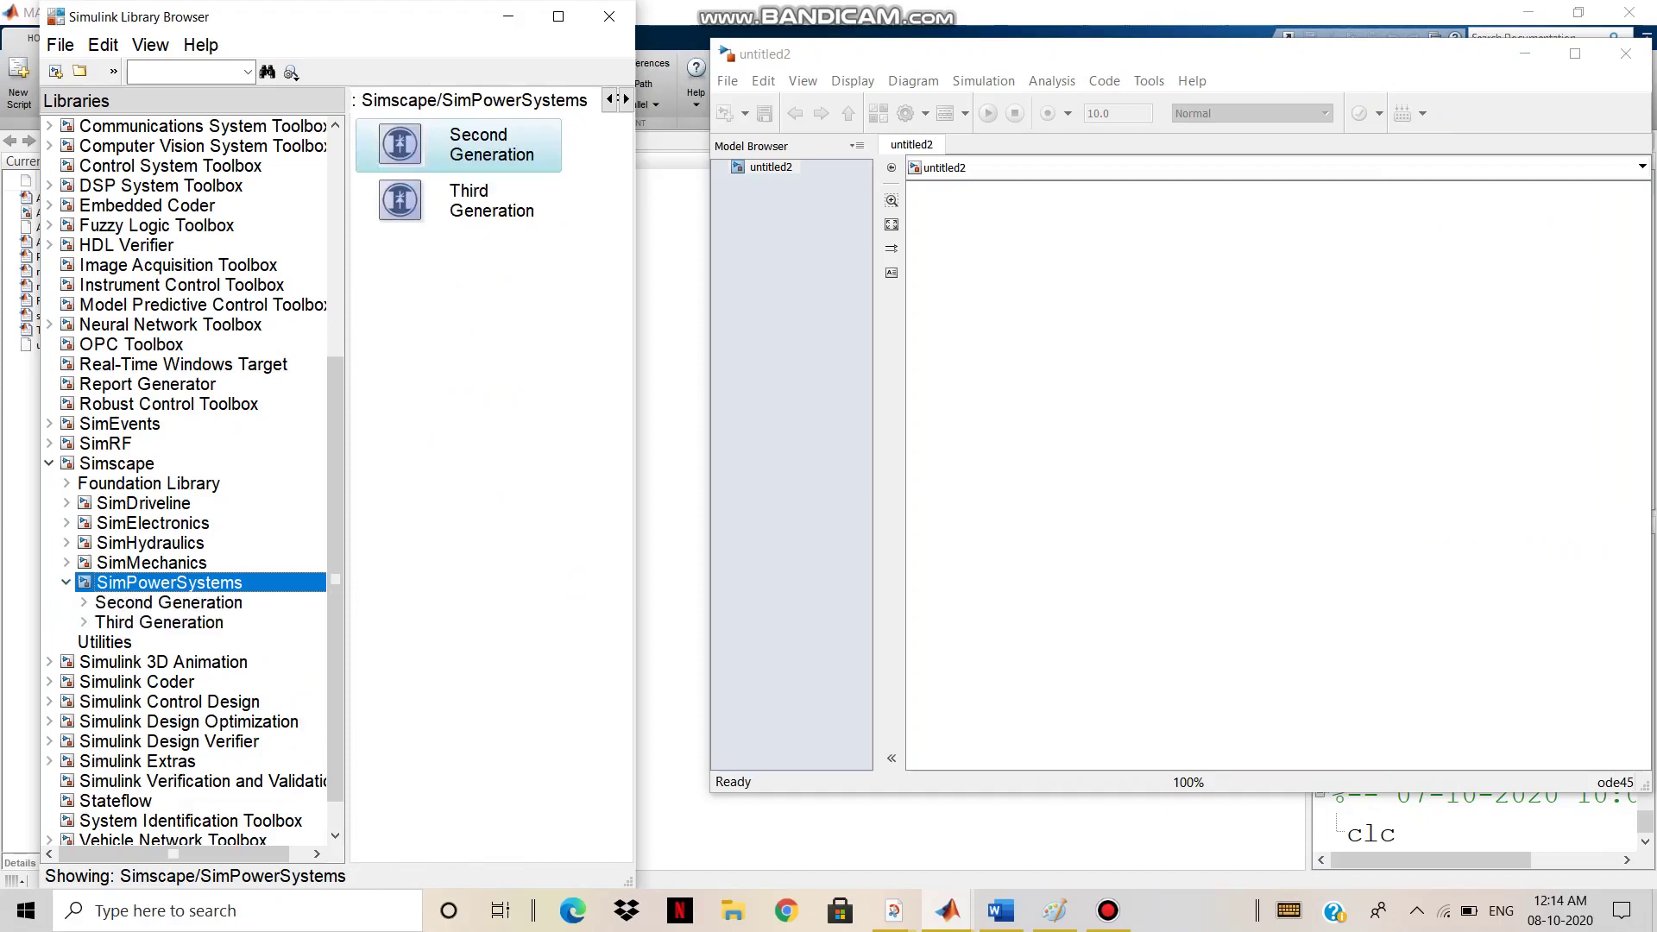
{"action": "key", "text": "Down"}
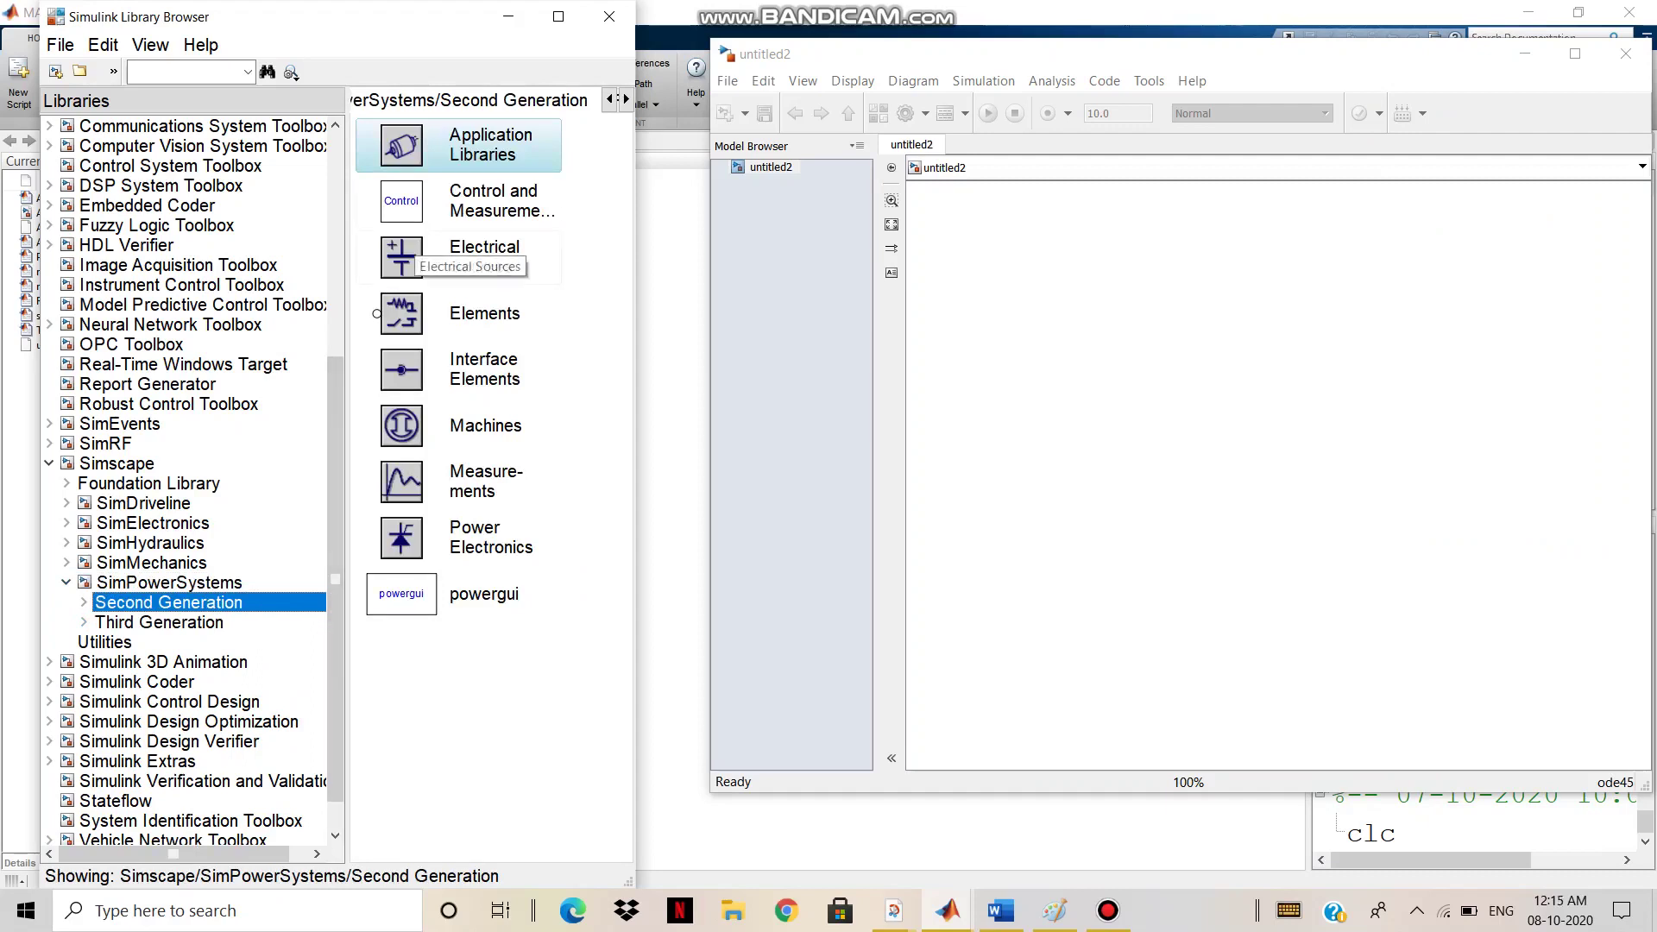
{"action": "double_click", "coordinate": [387, 258]}
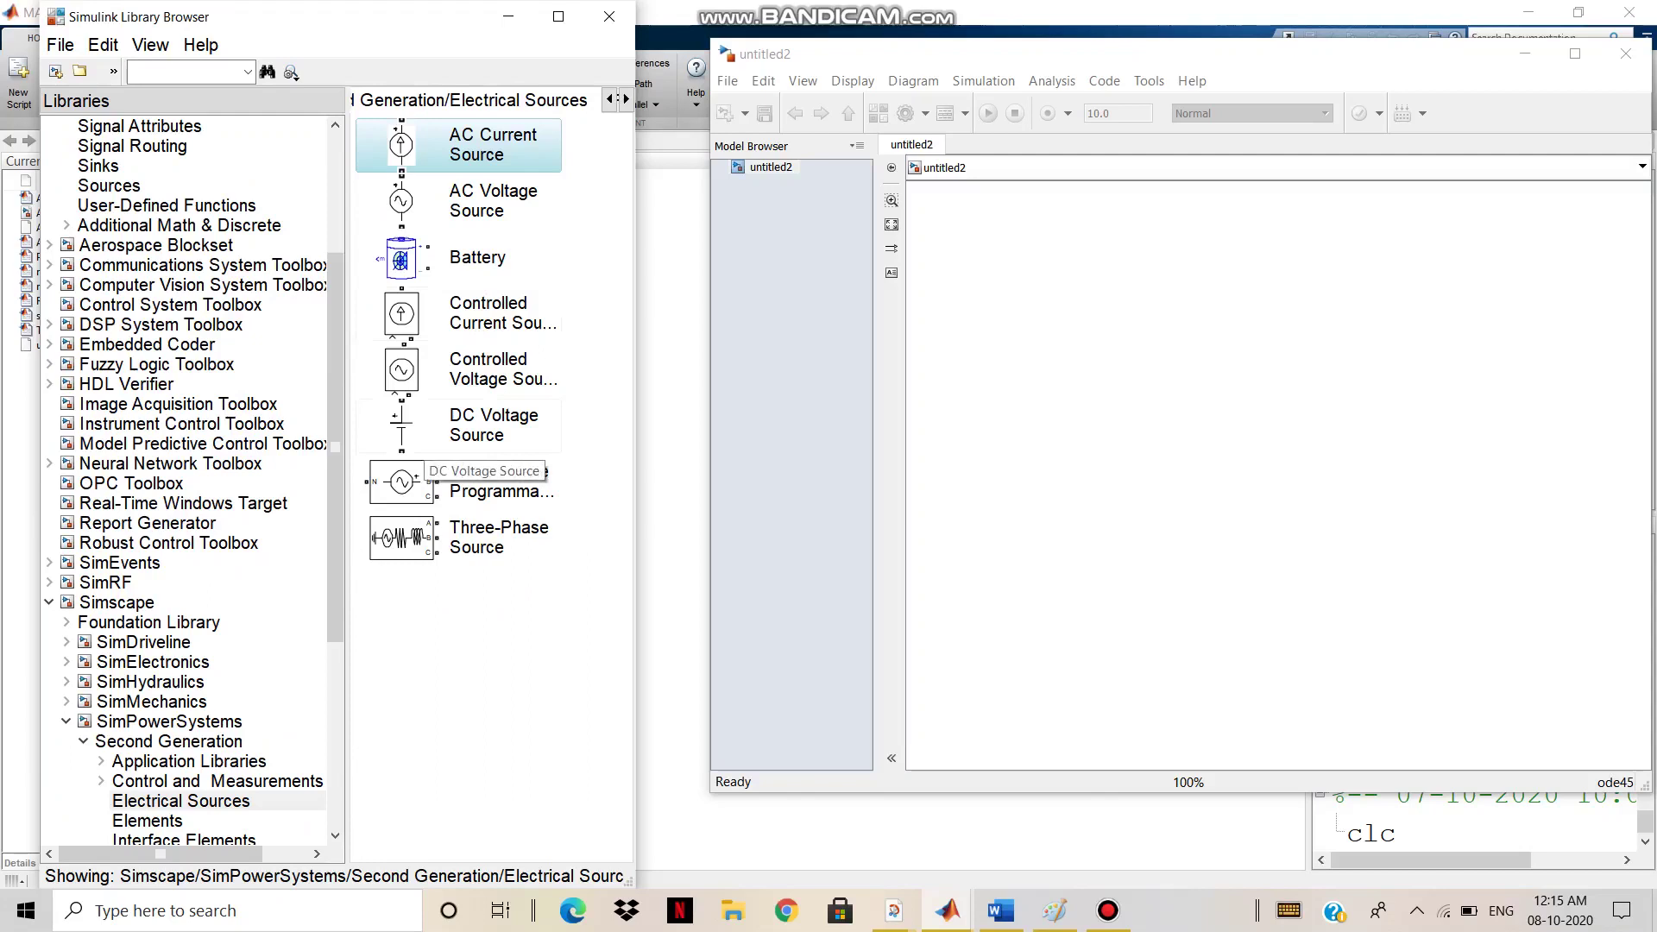
{"action": "left_click", "coordinate": [422, 438]}
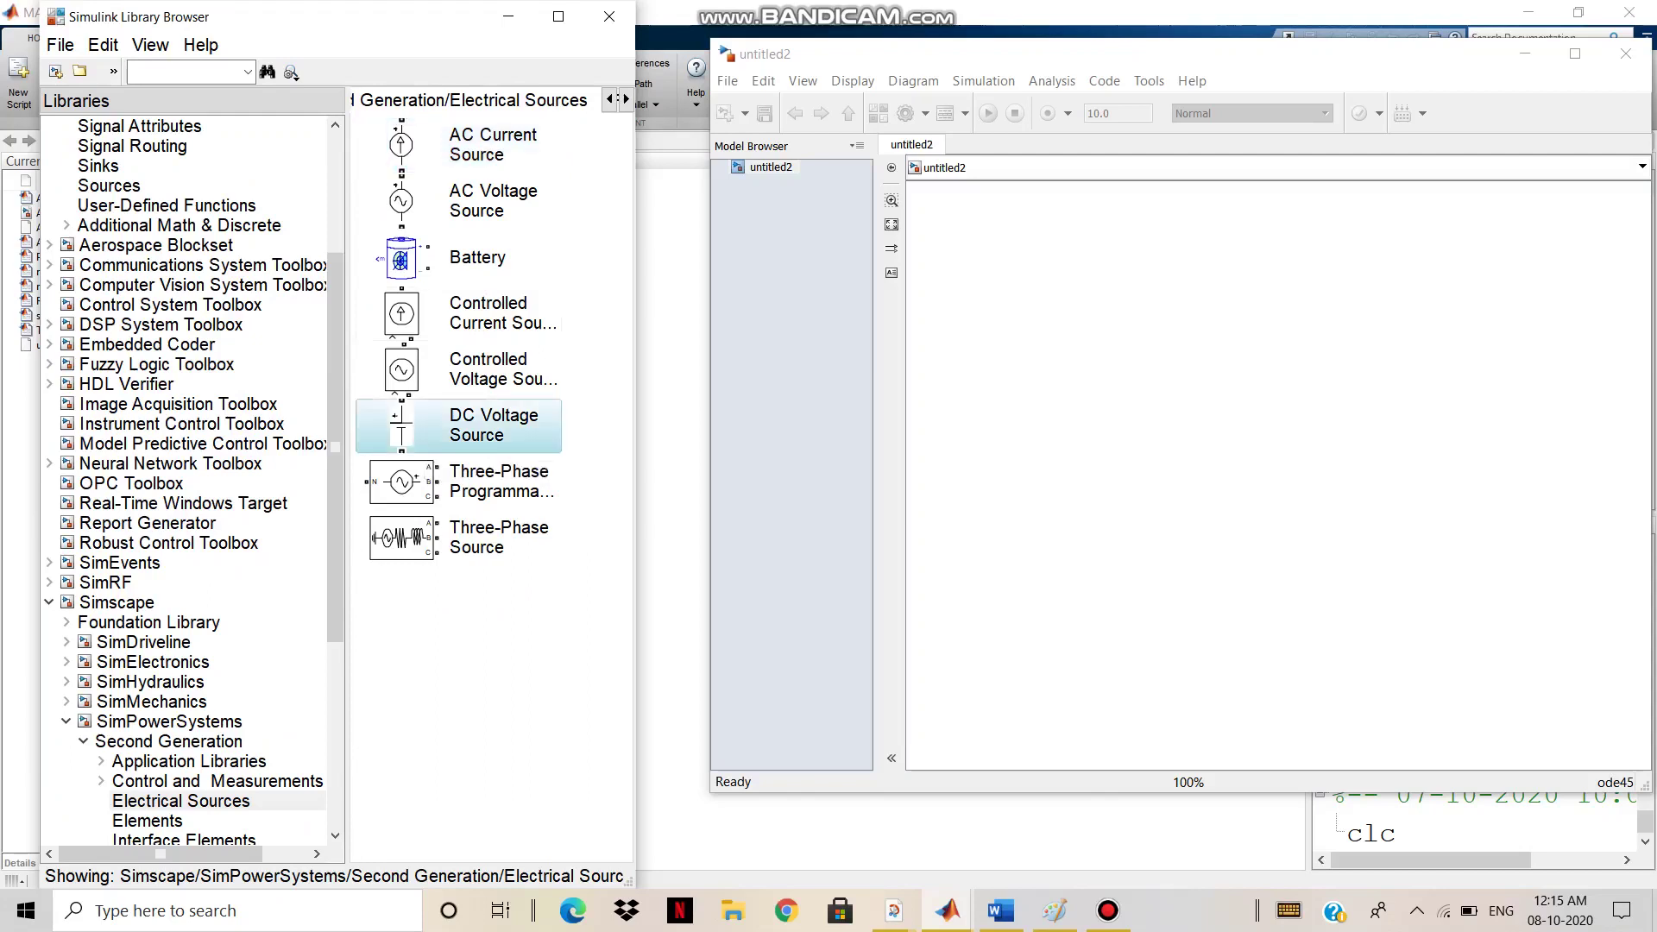
{"action": "right_click", "coordinate": [450, 425]}
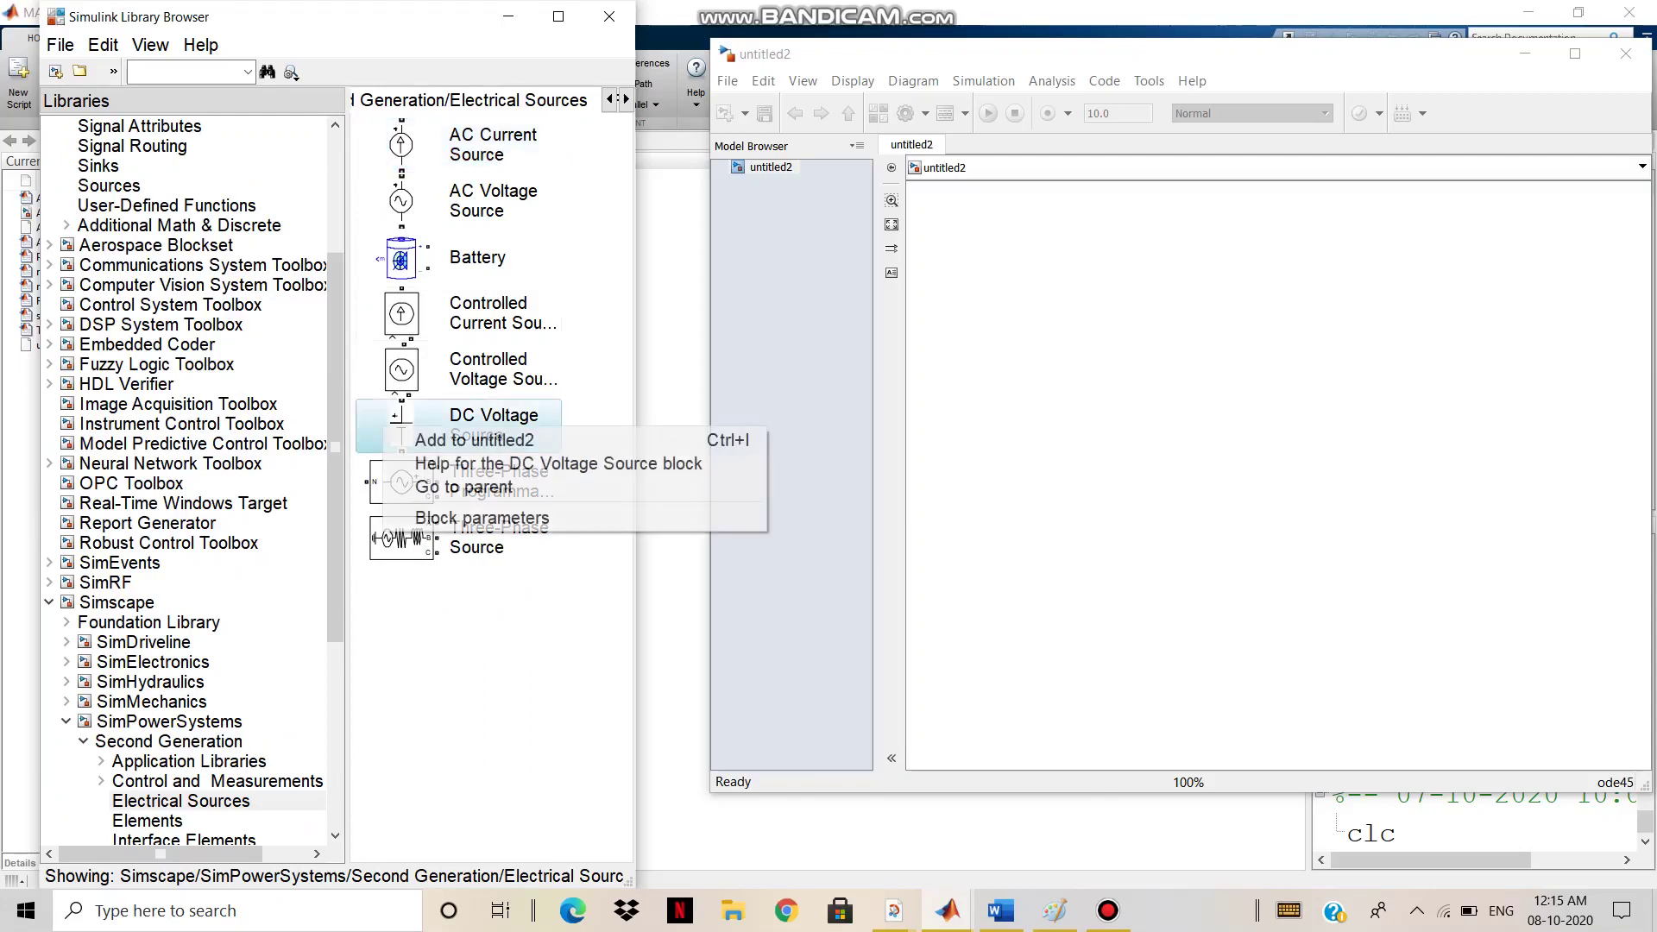
{"action": "left_click", "coordinate": [518, 440]}
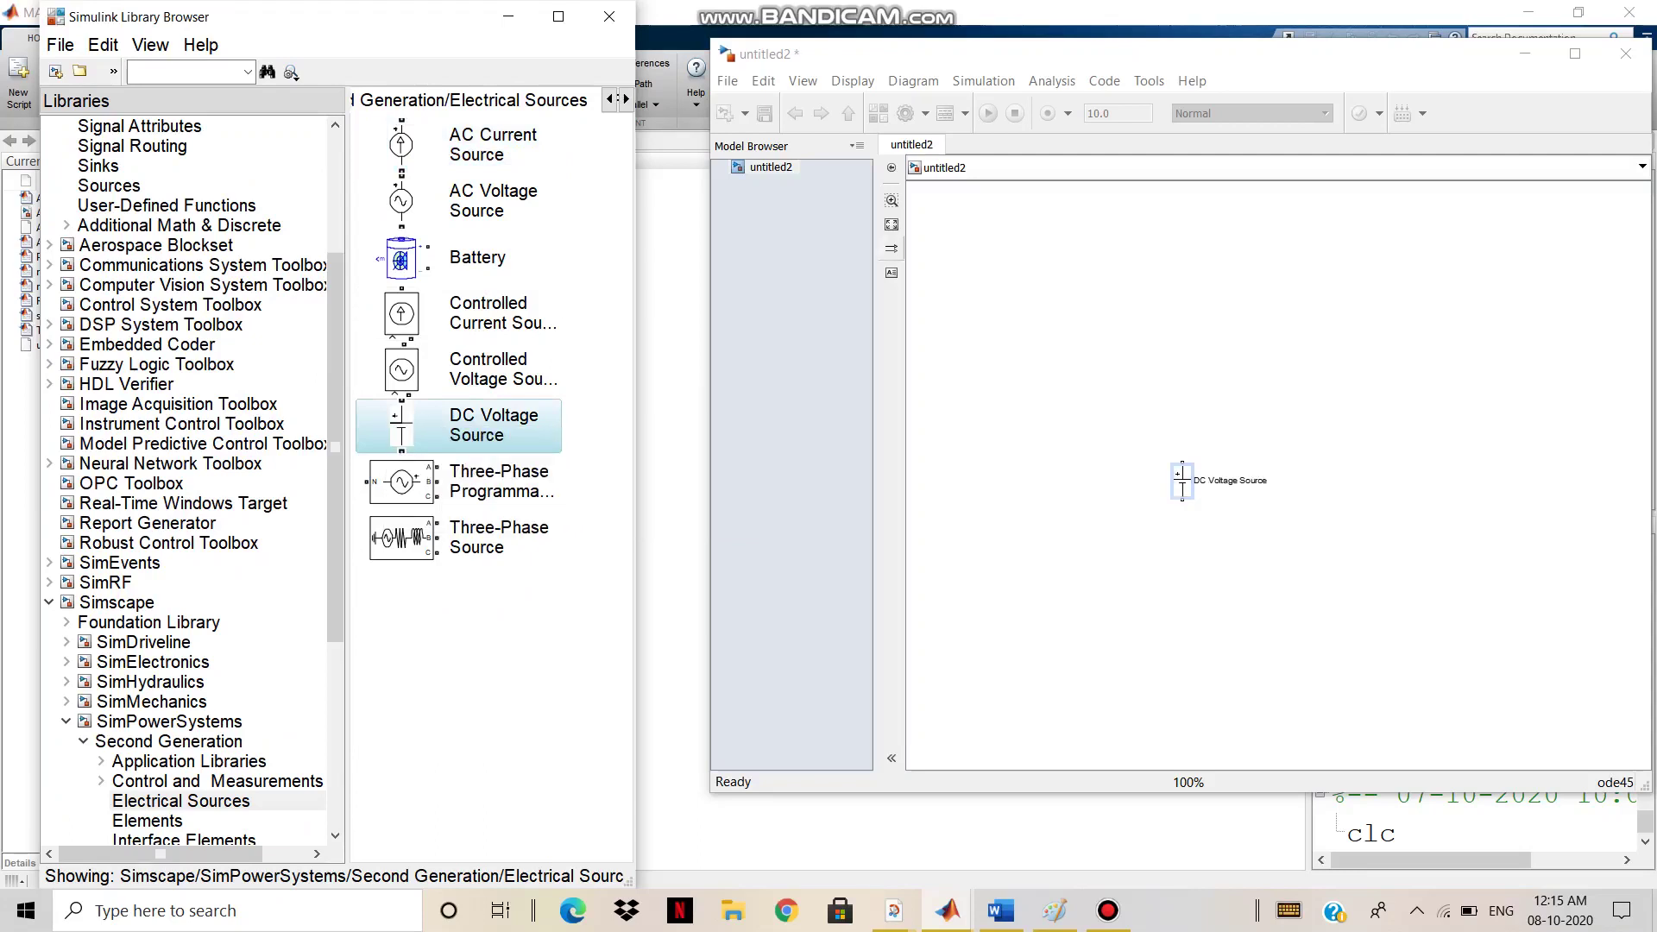
- Magnify the model to 200% and move the DC Voltage Source to the upper-left area of the canvas
{"action": "left_click", "coordinate": [891, 200]}
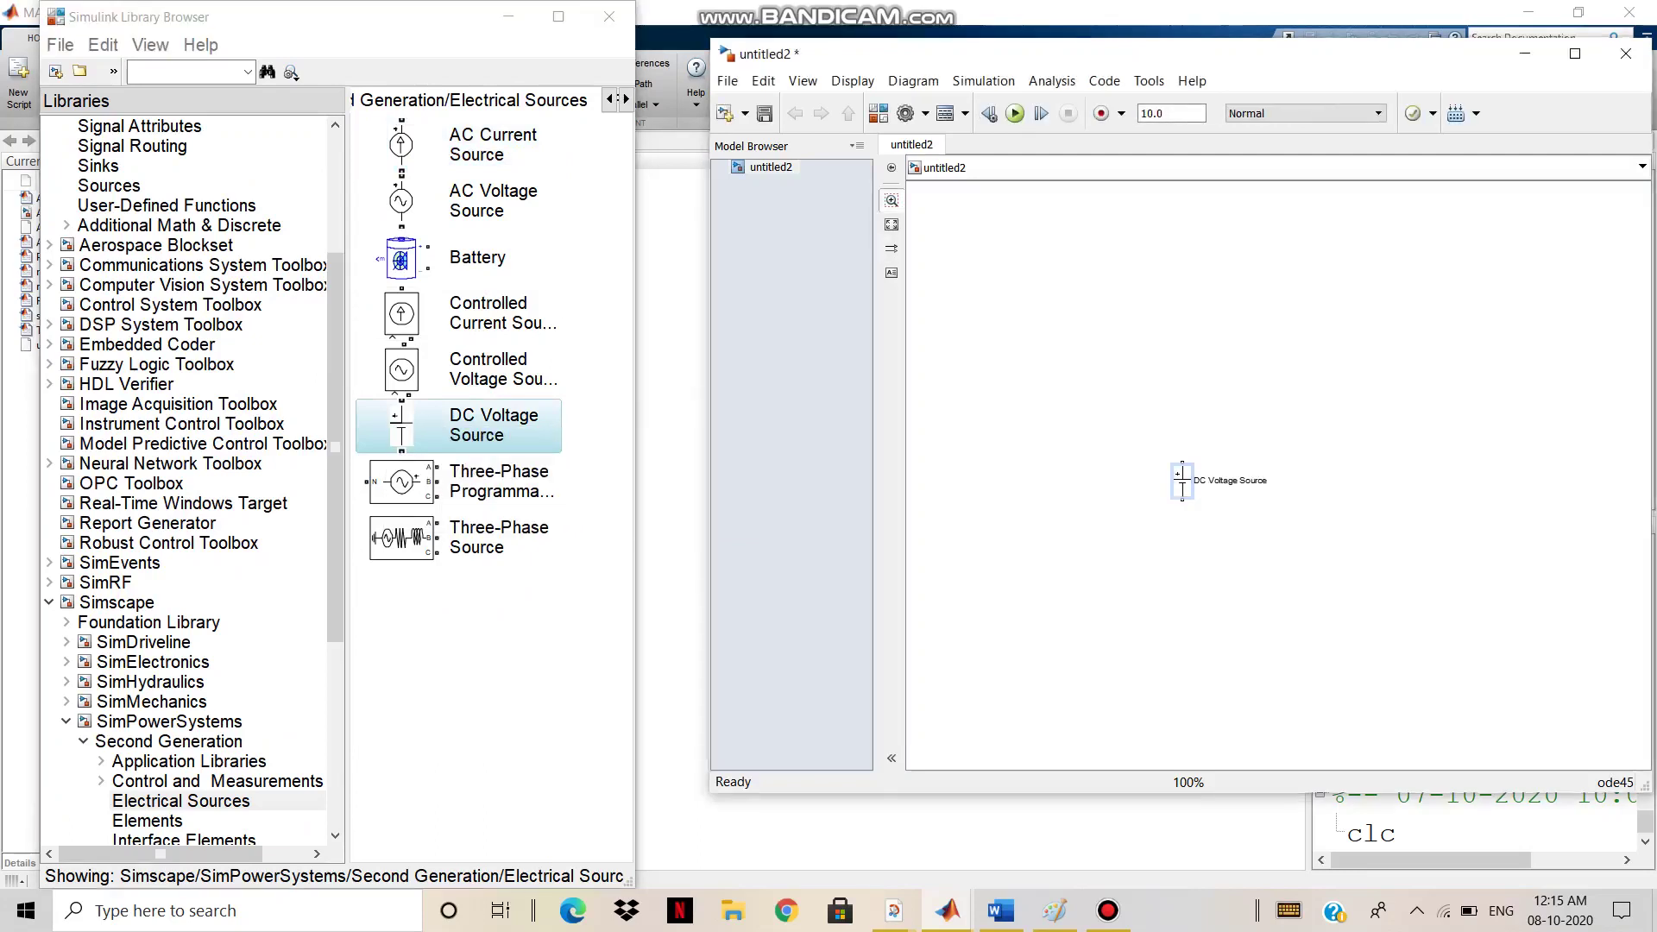
{"action": "left_click", "coordinate": [1018, 322]}
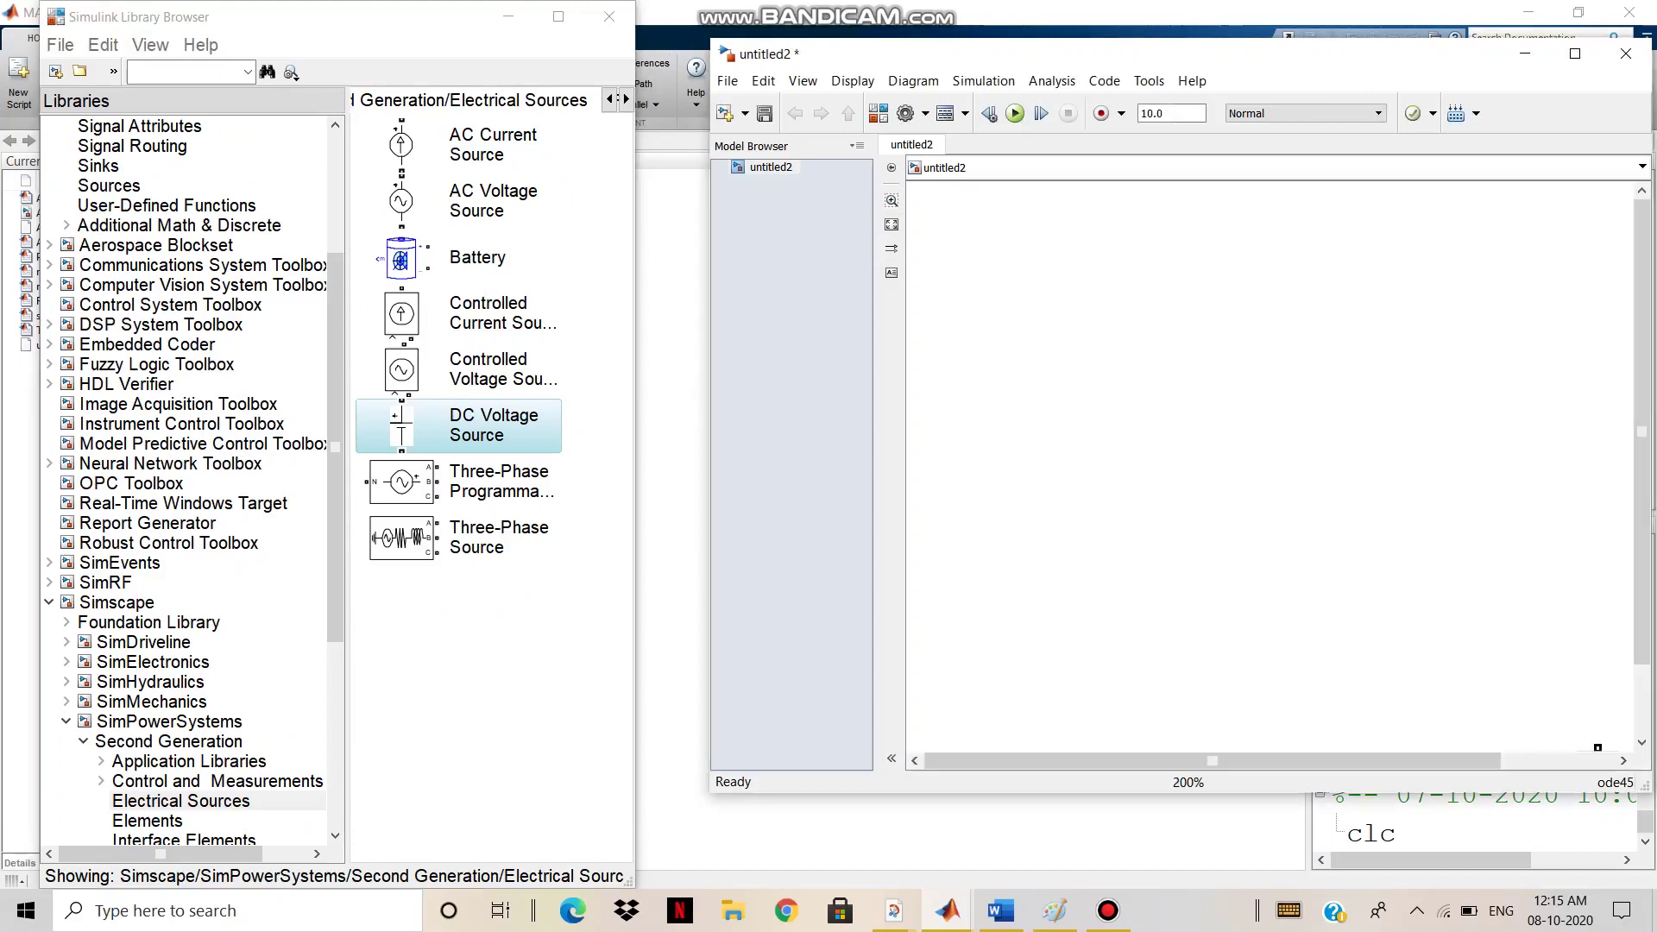
{"action": "left_click_drag", "start_coordinate": [1642, 432], "coordinate": [1642, 501]}
{"action": "scroll", "coordinate": [1273, 466], "scroll_direction": "right", "scroll_amount": 3}
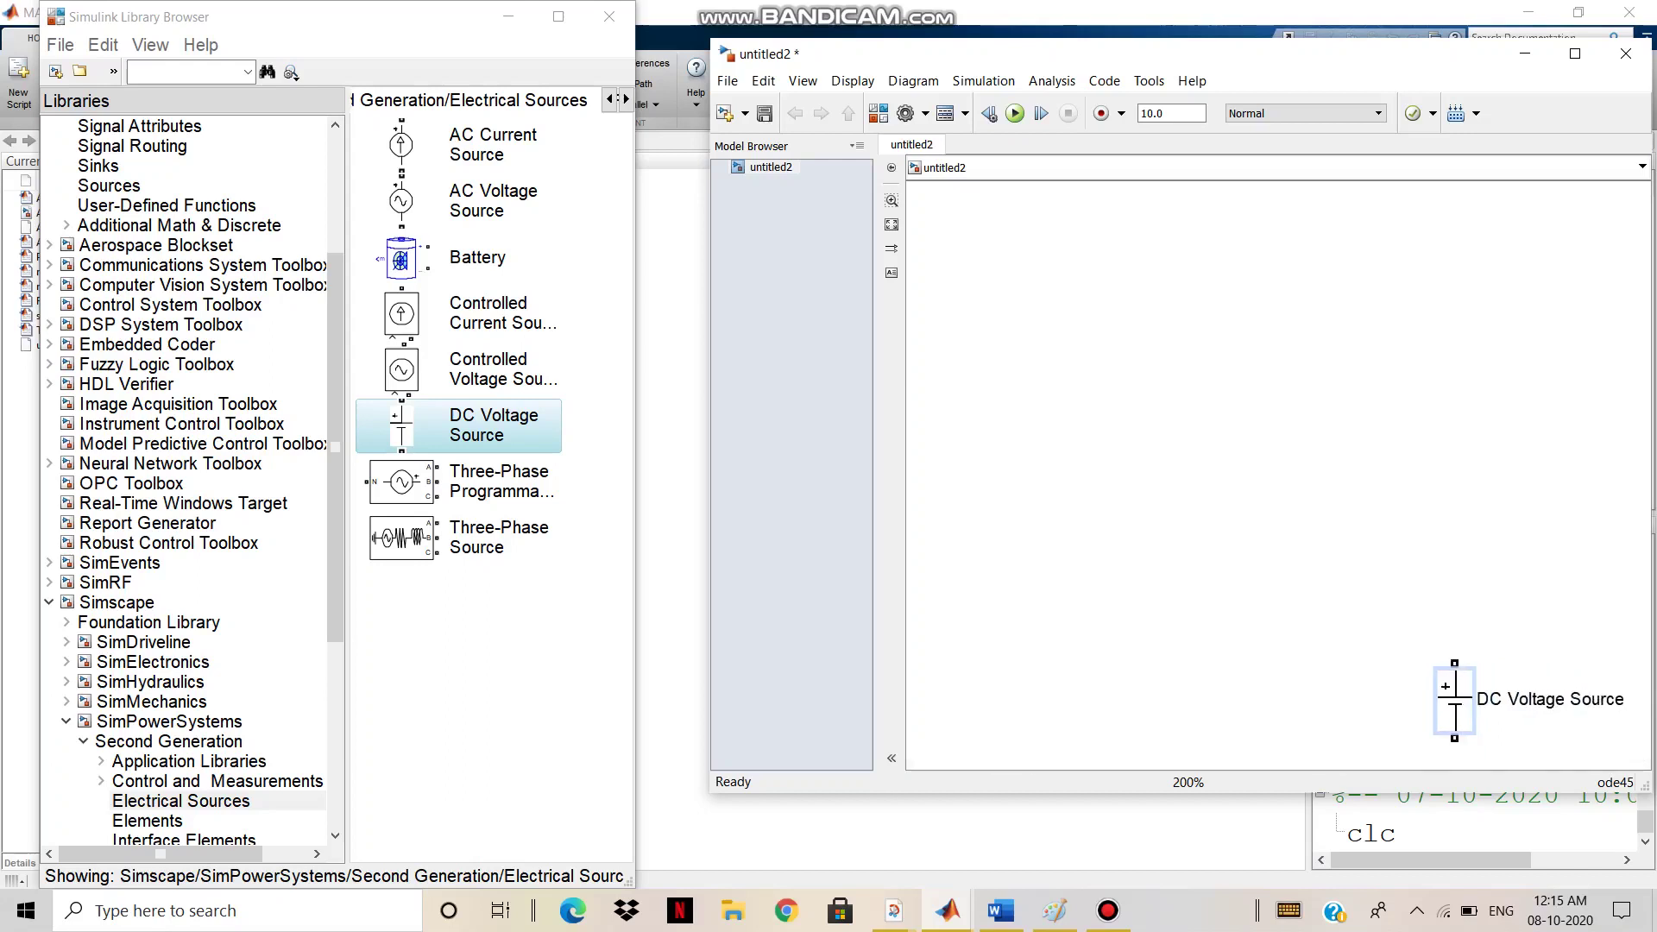
{"action": "left_click", "coordinate": [1454, 699]}
{"action": "left_click_drag", "start_coordinate": [1454, 700], "coordinate": [989, 302]}
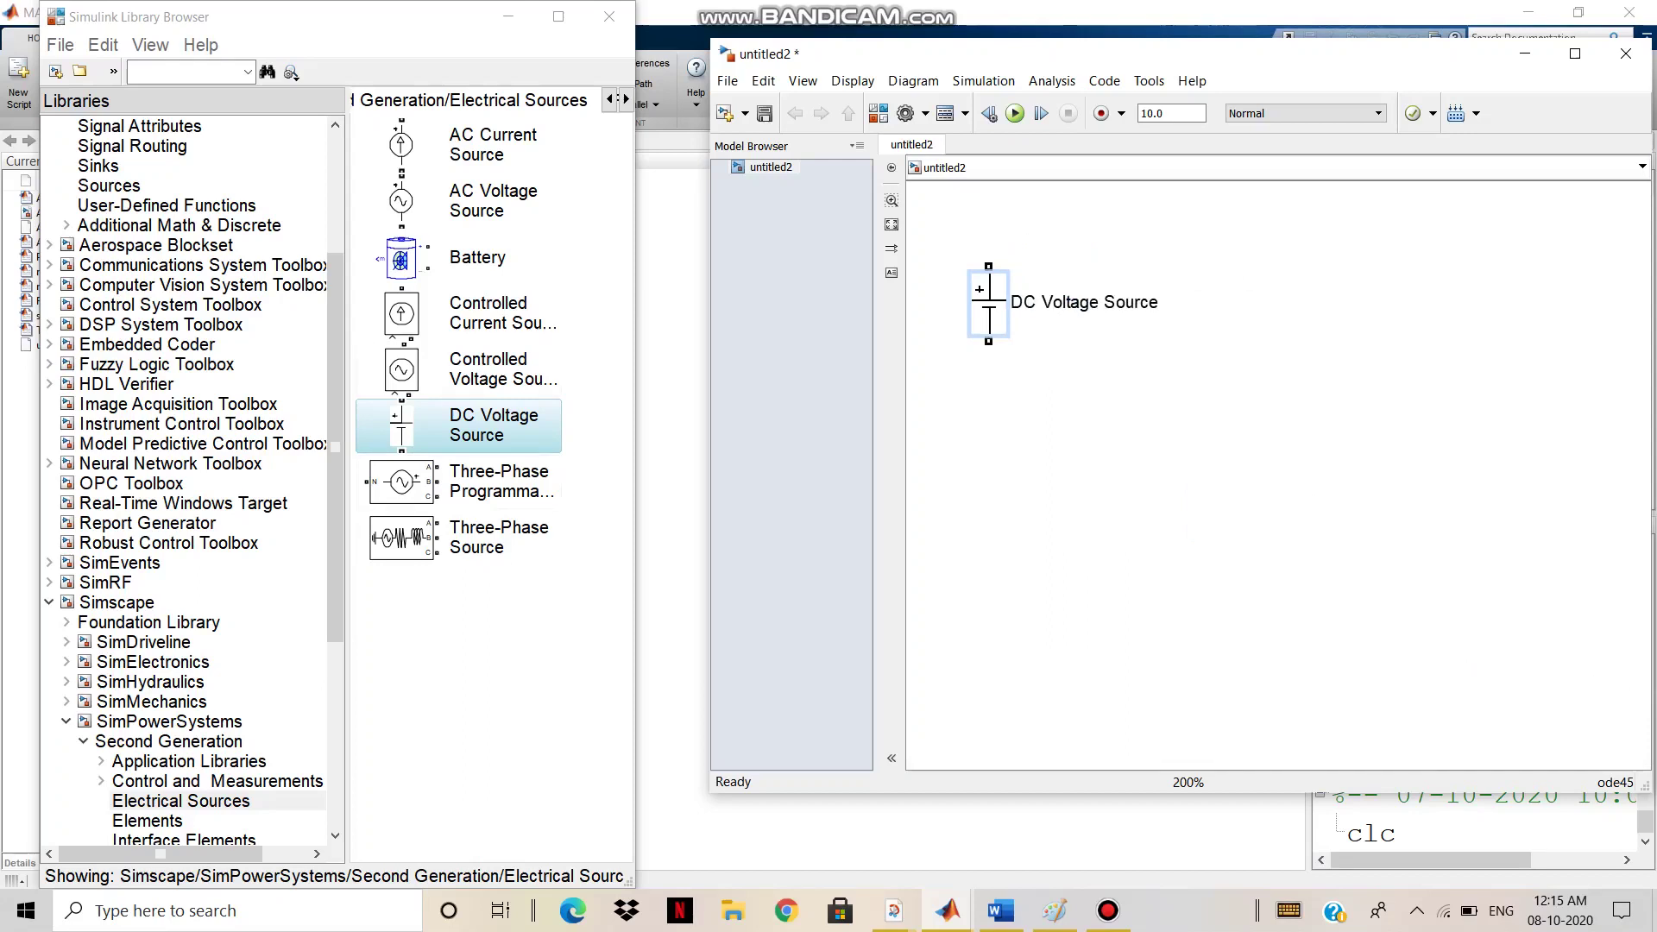
- Add a Series RLC Branch from the Second Generation Elements library and place it to the right of the DC Voltage Source
{"action": "left_click_drag", "start_coordinate": [335, 447], "coordinate": [335, 502]}
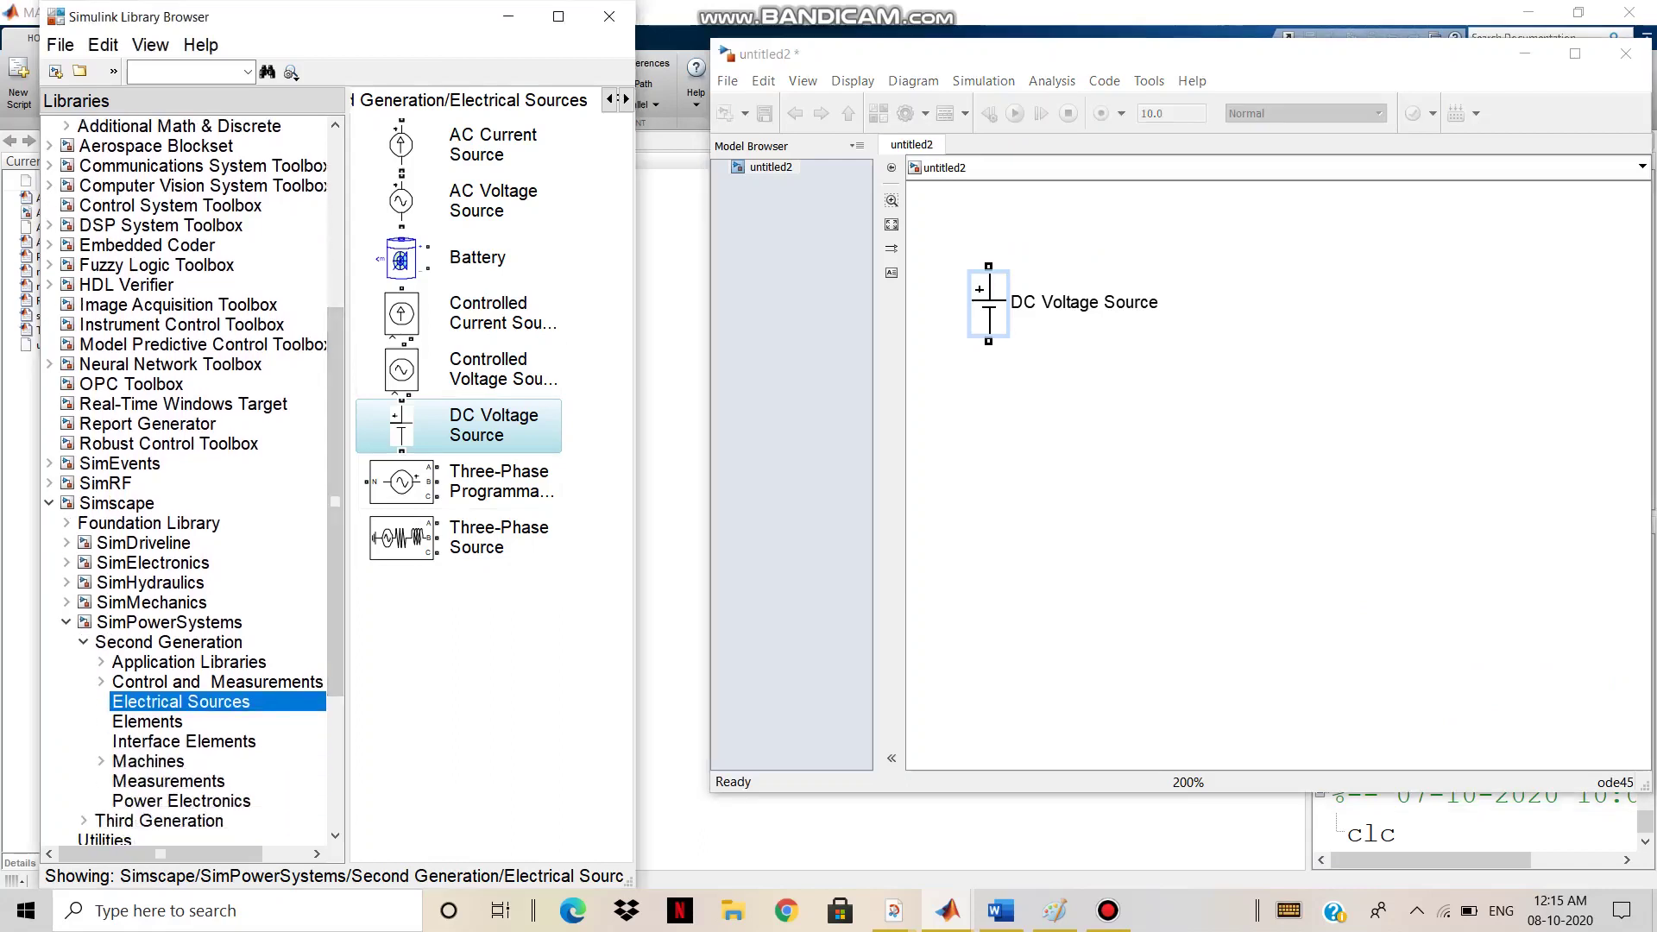
{"action": "left_click", "coordinate": [147, 721]}
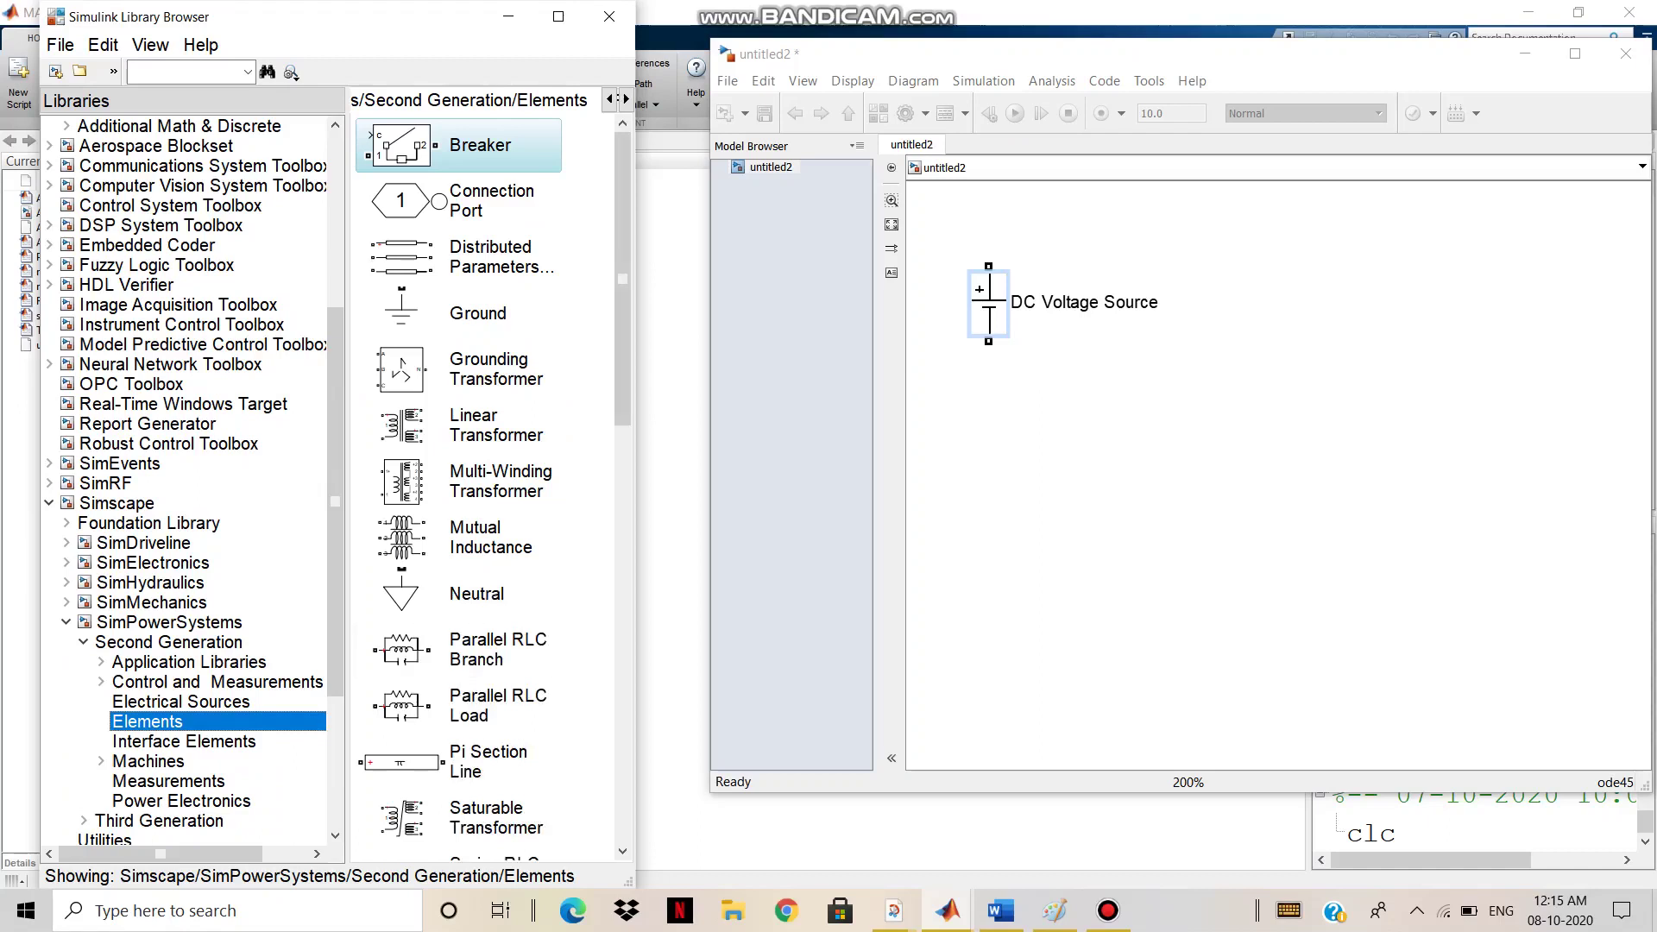
{"action": "left_click_drag", "start_coordinate": [622, 279], "coordinate": [623, 415]}
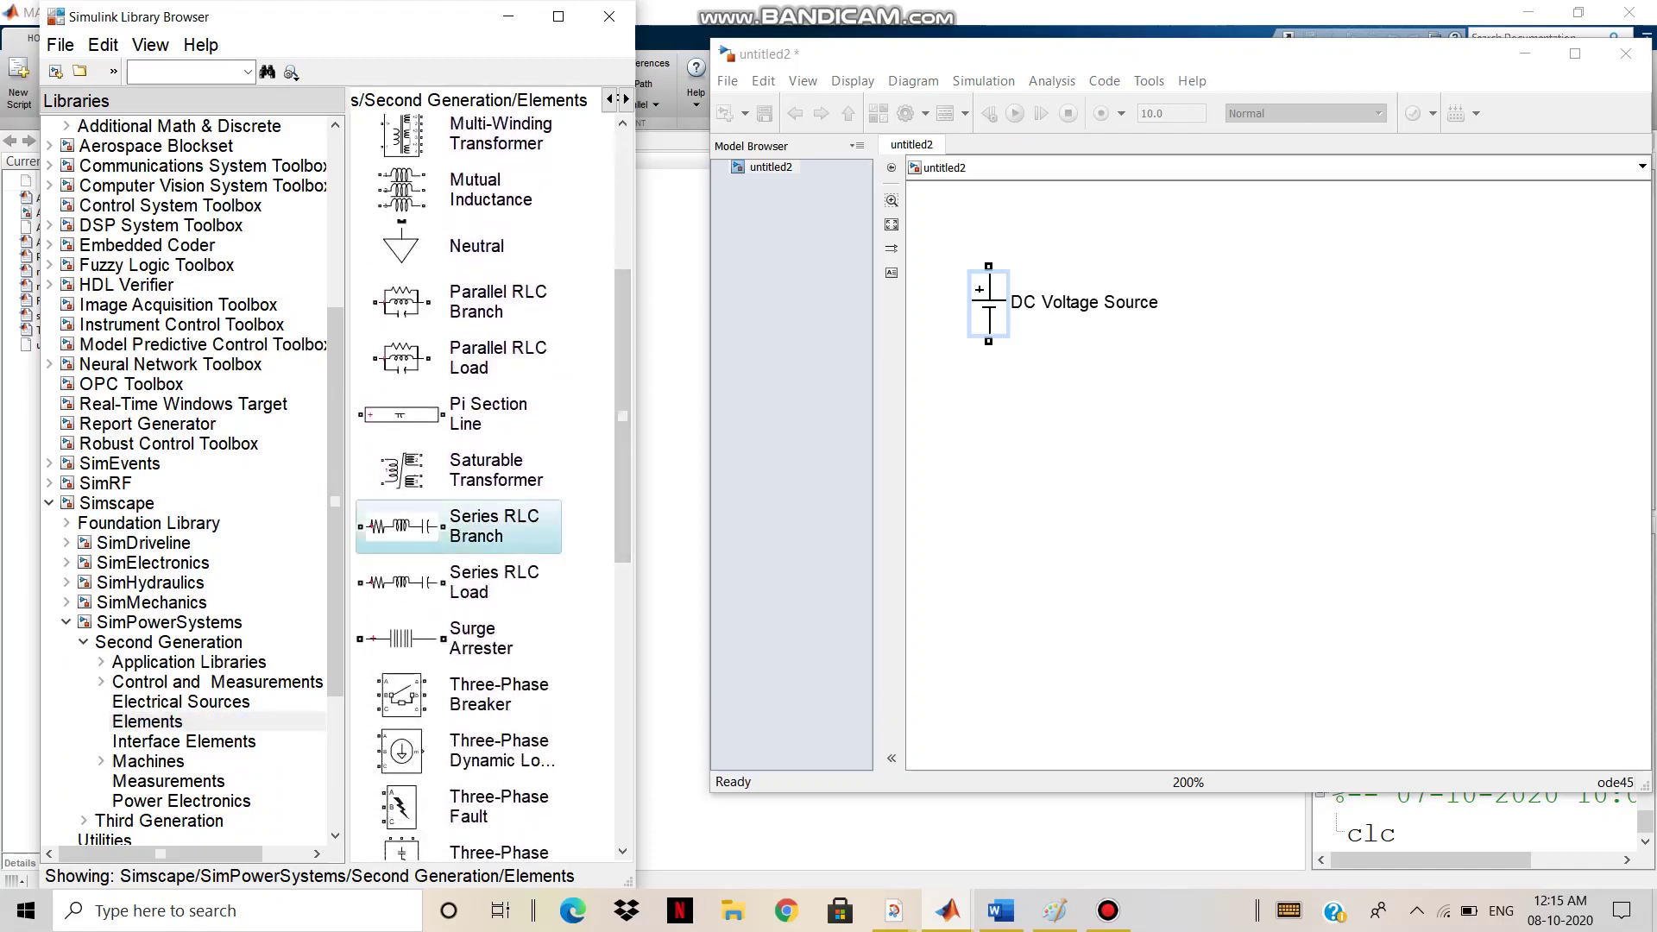
{"action": "right_click", "coordinate": [383, 528]}
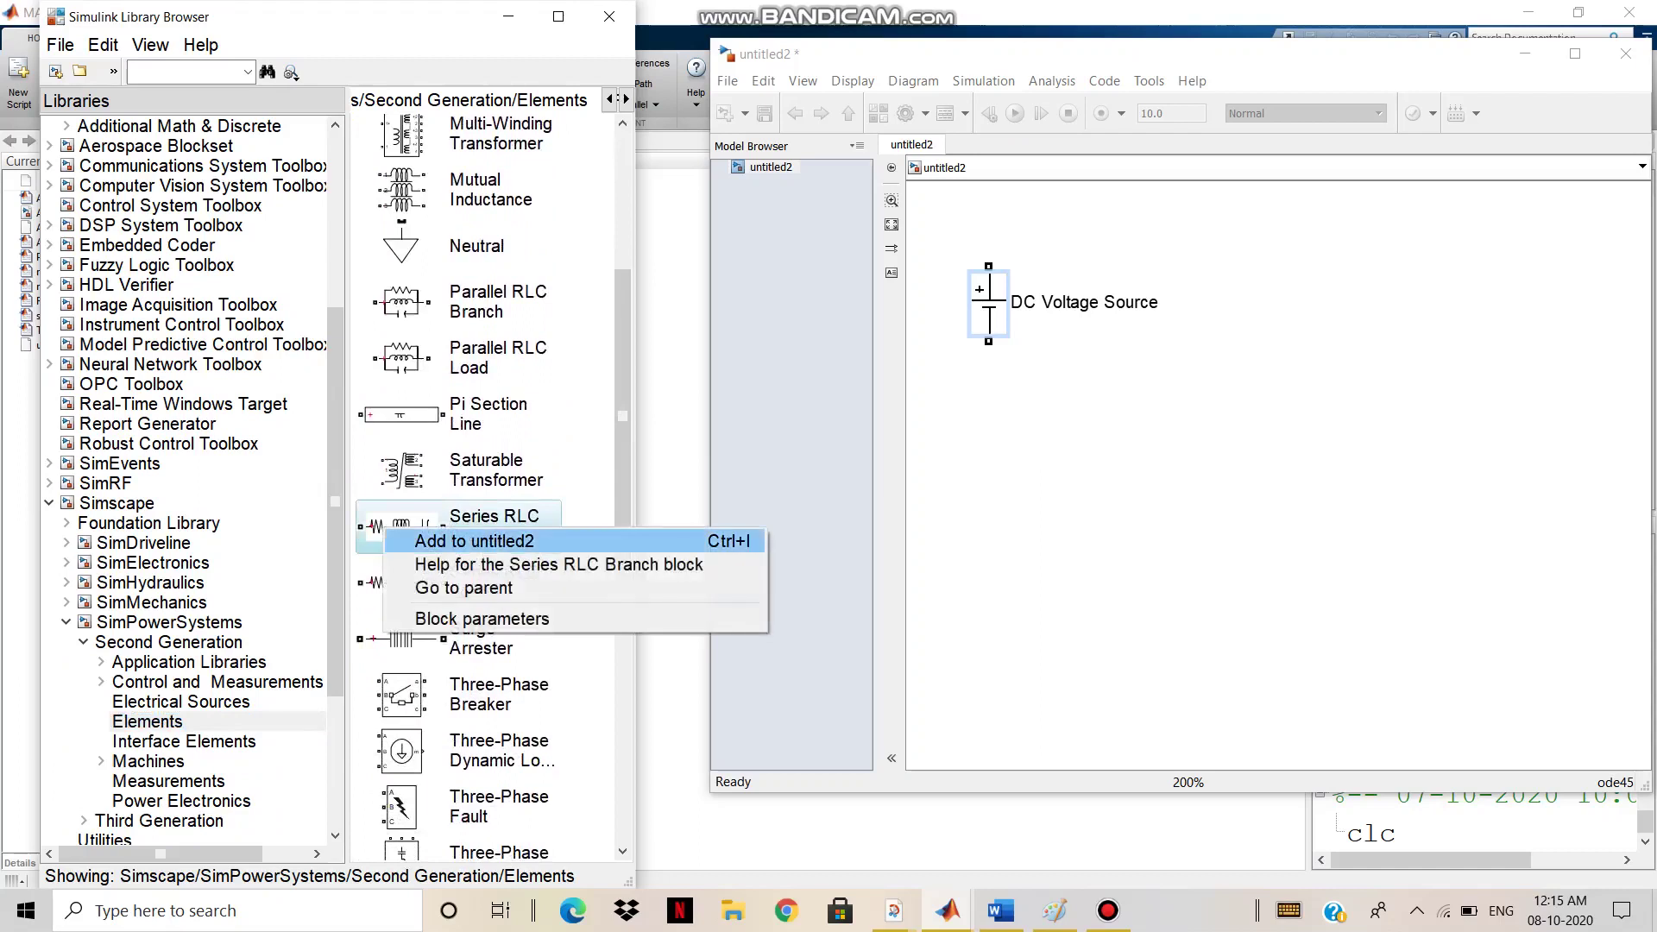
{"action": "left_click", "coordinate": [474, 541]}
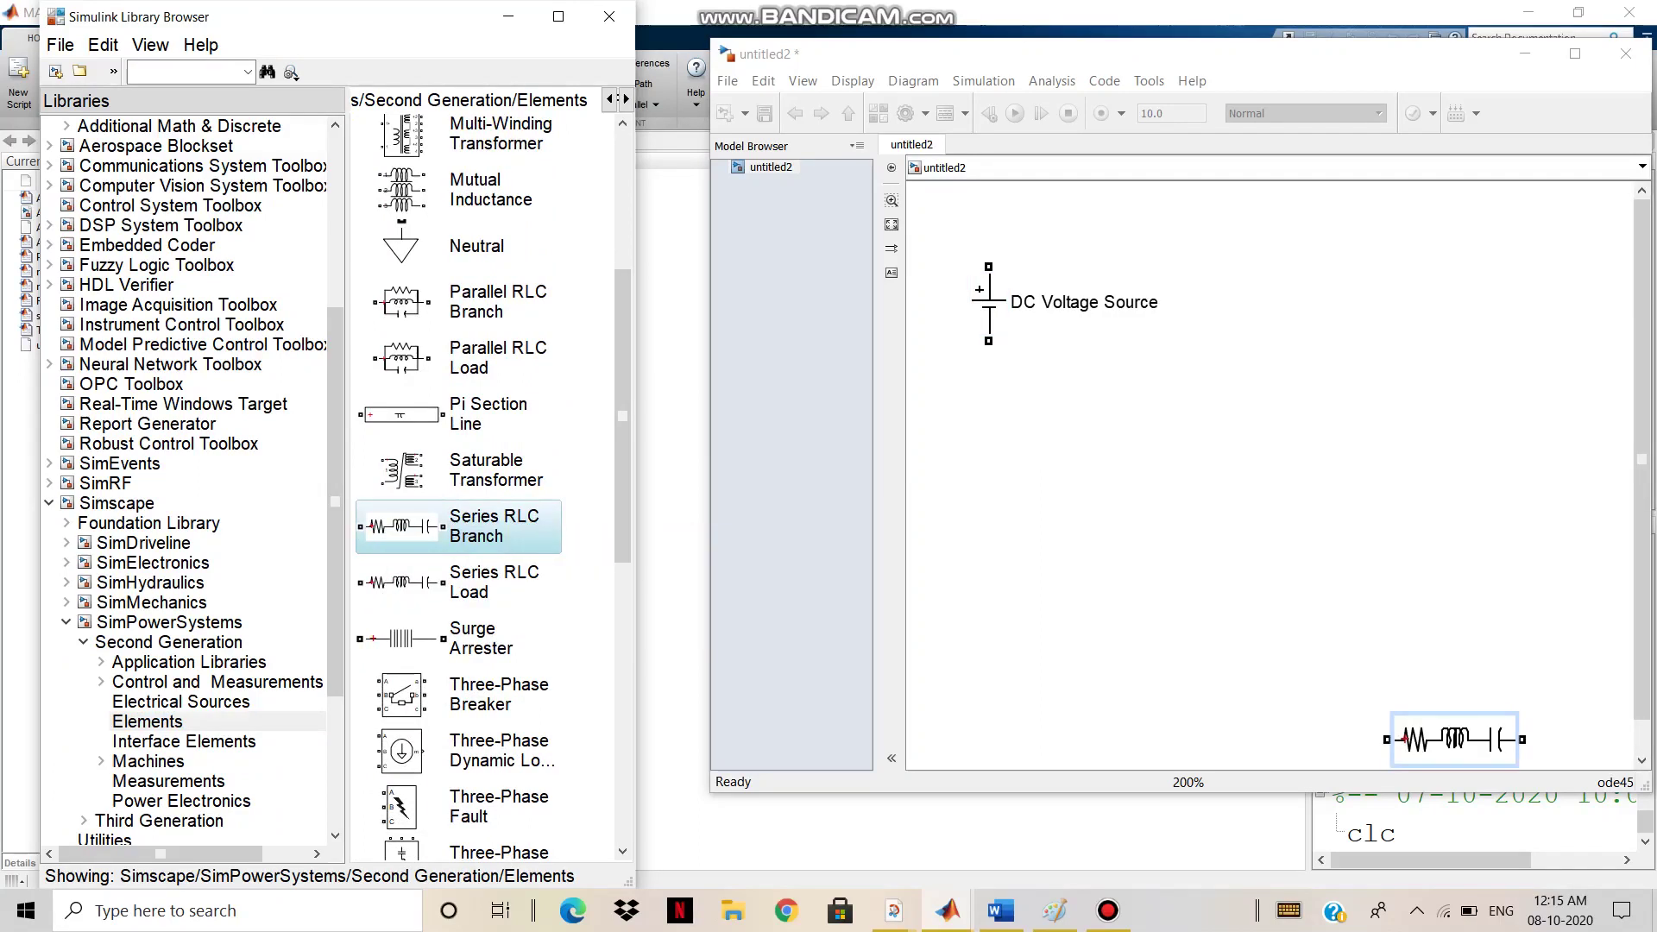
{"action": "left_click_drag", "start_coordinate": [1454, 738], "coordinate": [1342, 307]}
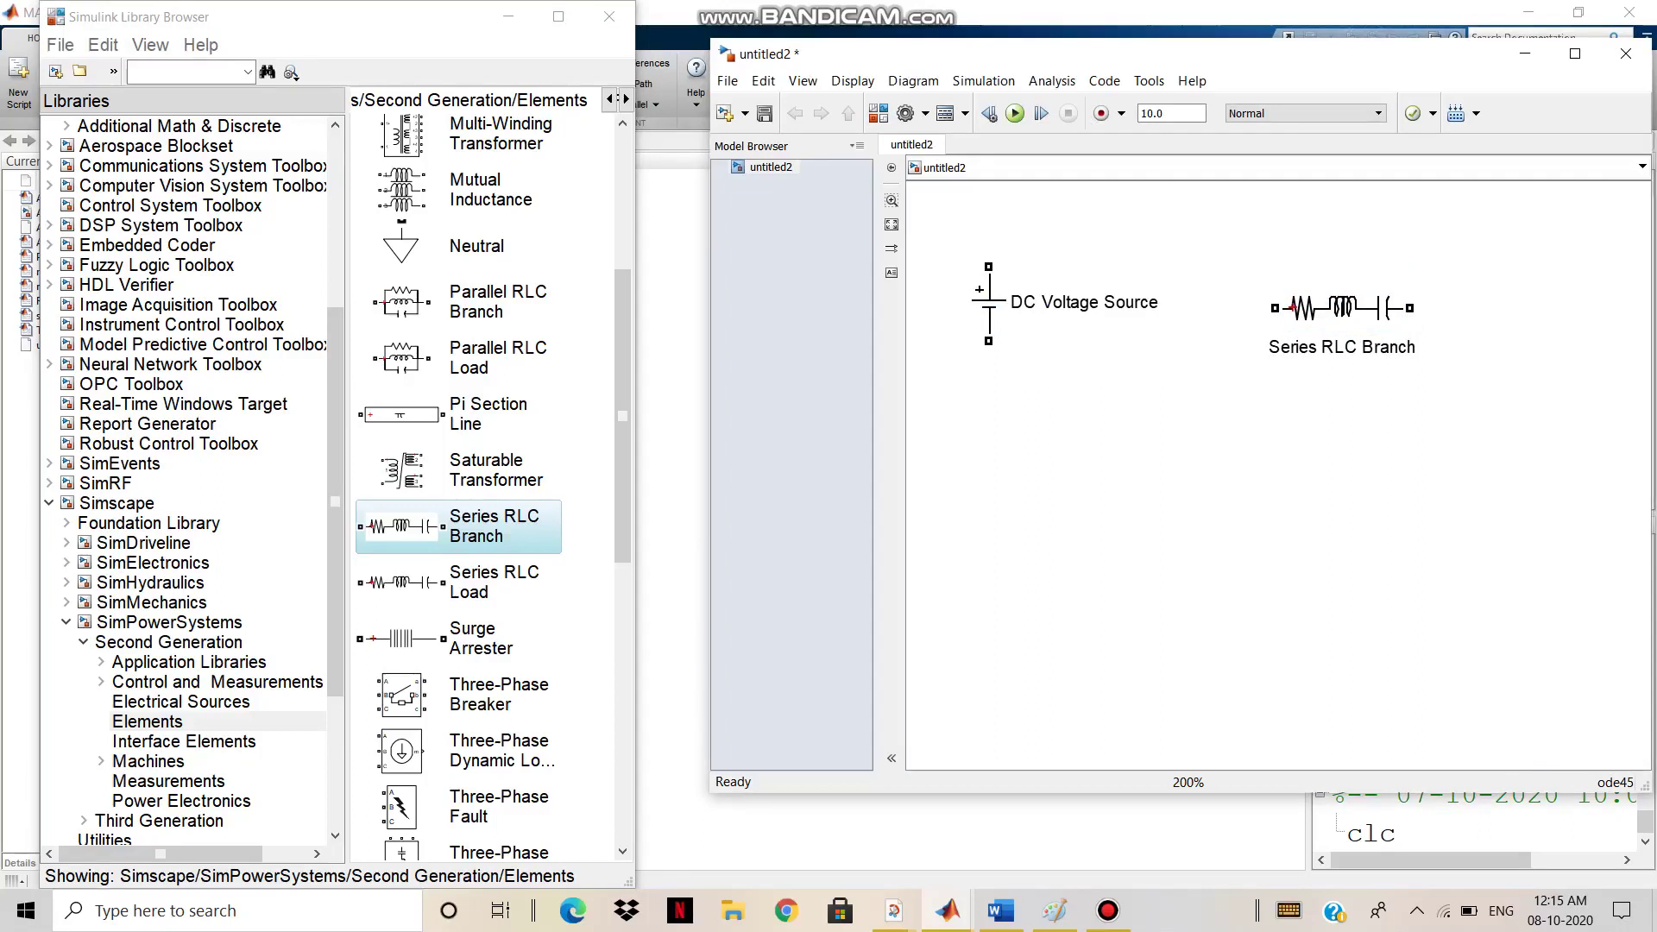
- Add a Current Measurement block from the Second Generation Measurements library and place it to the right of the Series RLC Branch
{"action": "left_click", "coordinate": [181, 701]}
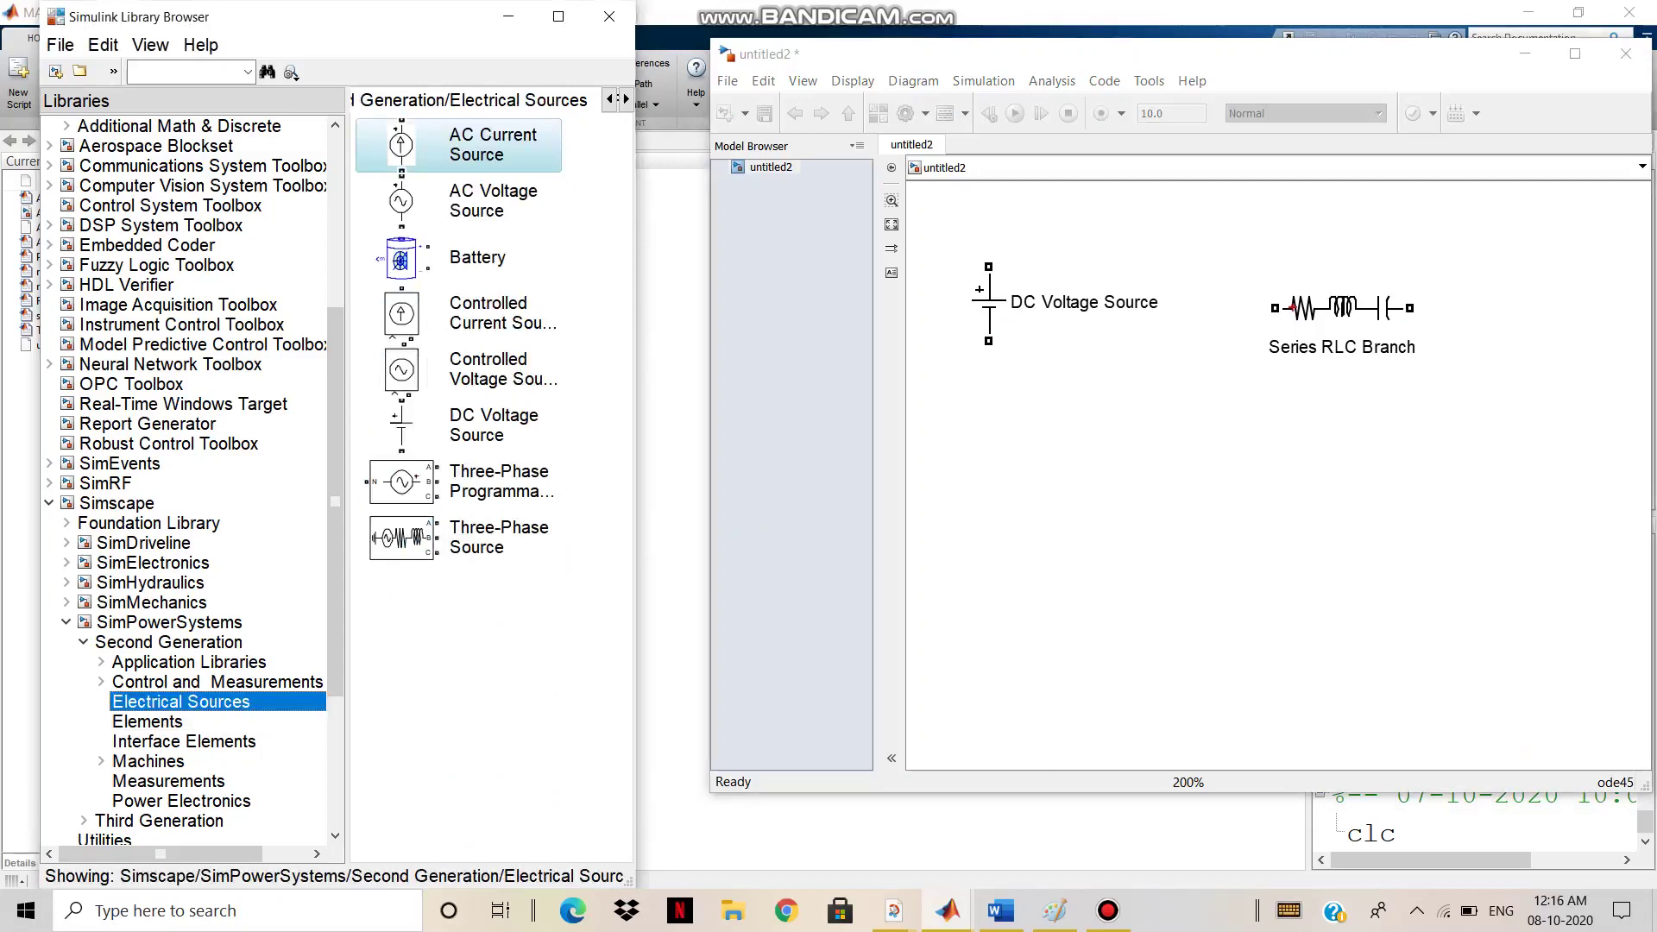
{"action": "left_click", "coordinate": [169, 781]}
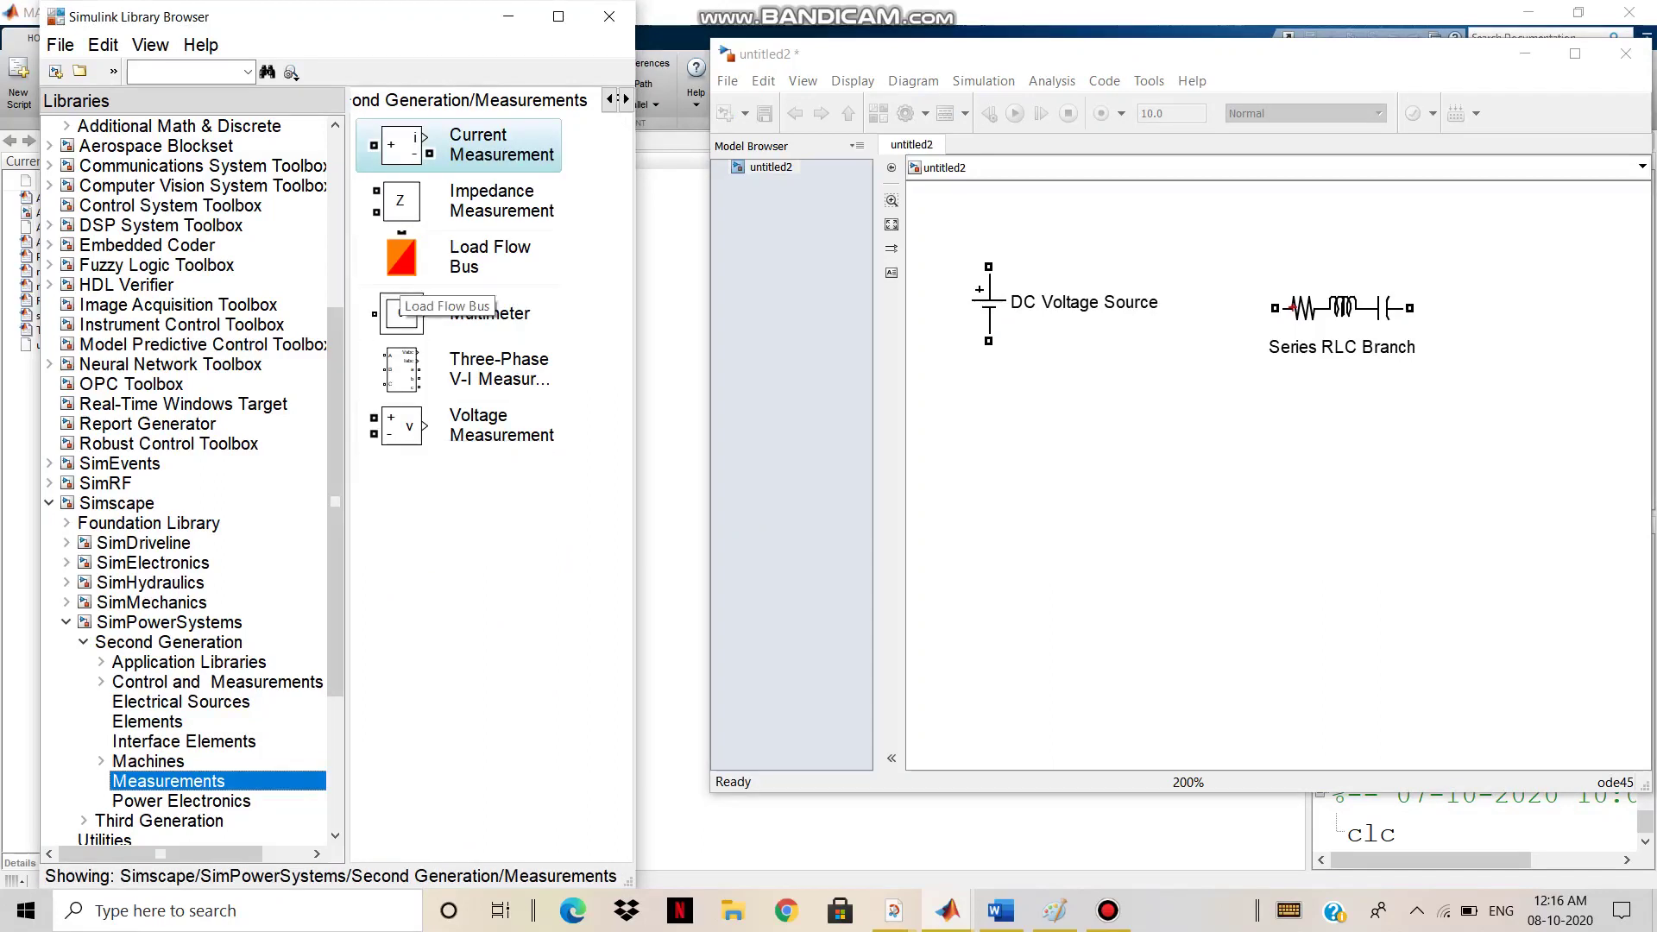
{"action": "right_click", "coordinate": [385, 149]}
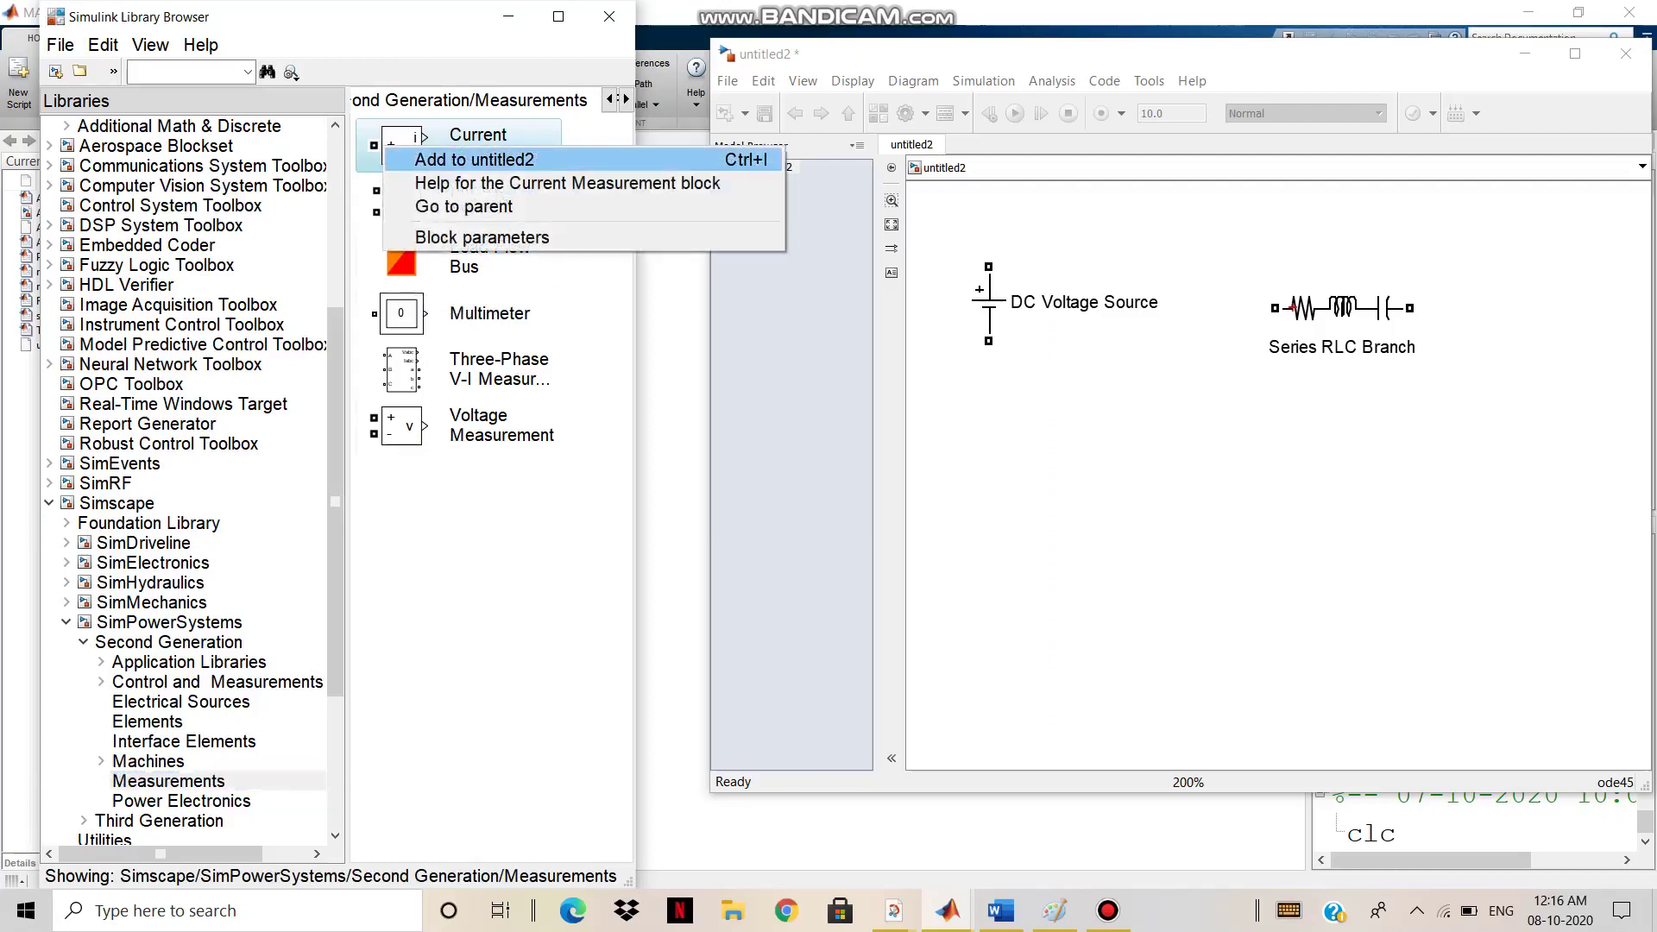
{"action": "left_click", "coordinate": [392, 159]}
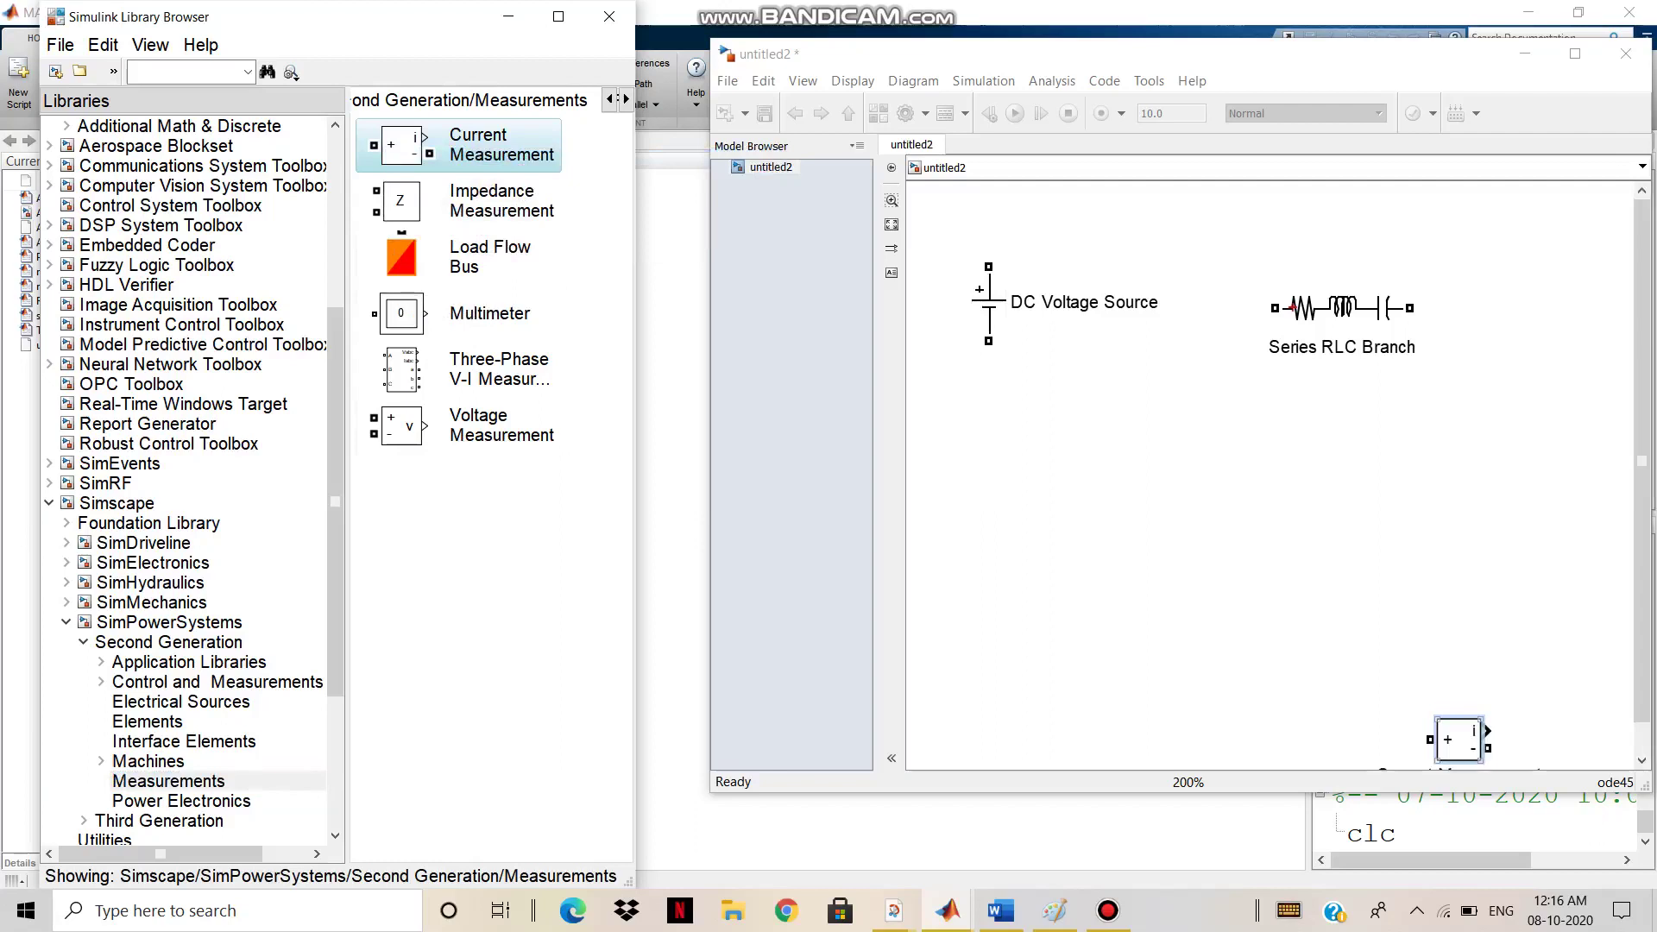
{"action": "left_click_drag", "start_coordinate": [1459, 740], "coordinate": [1537, 308]}
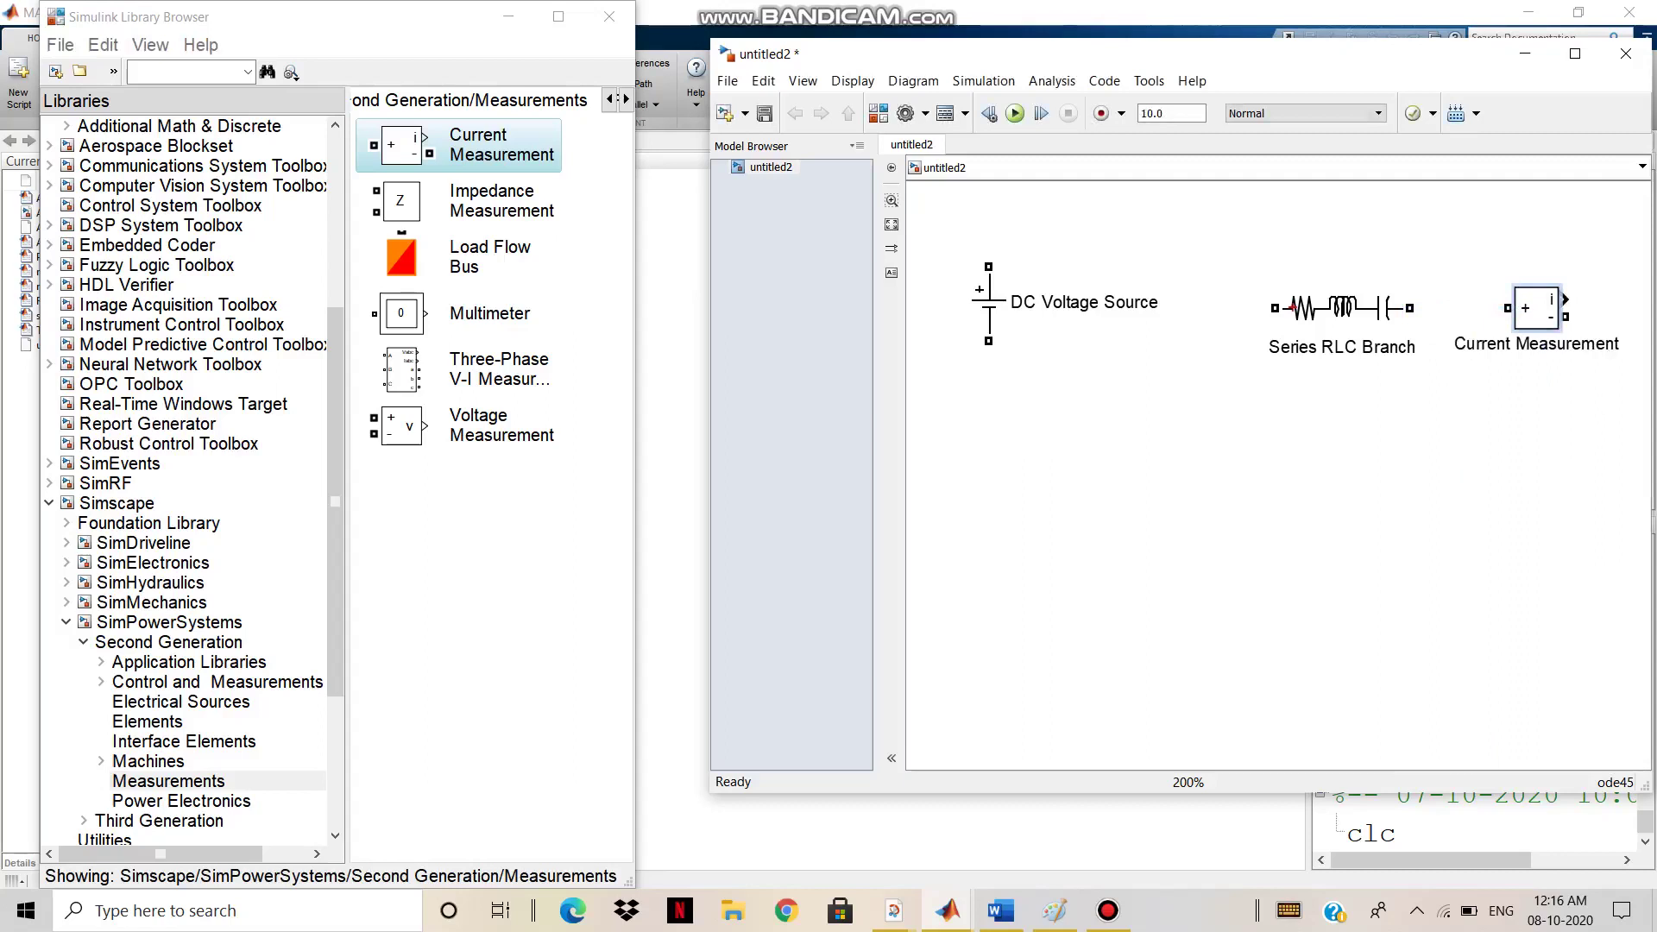
- Add the powergui block from the Second Generation library and place it below the DC Voltage Source
{"action": "left_click", "coordinate": [168, 642]}
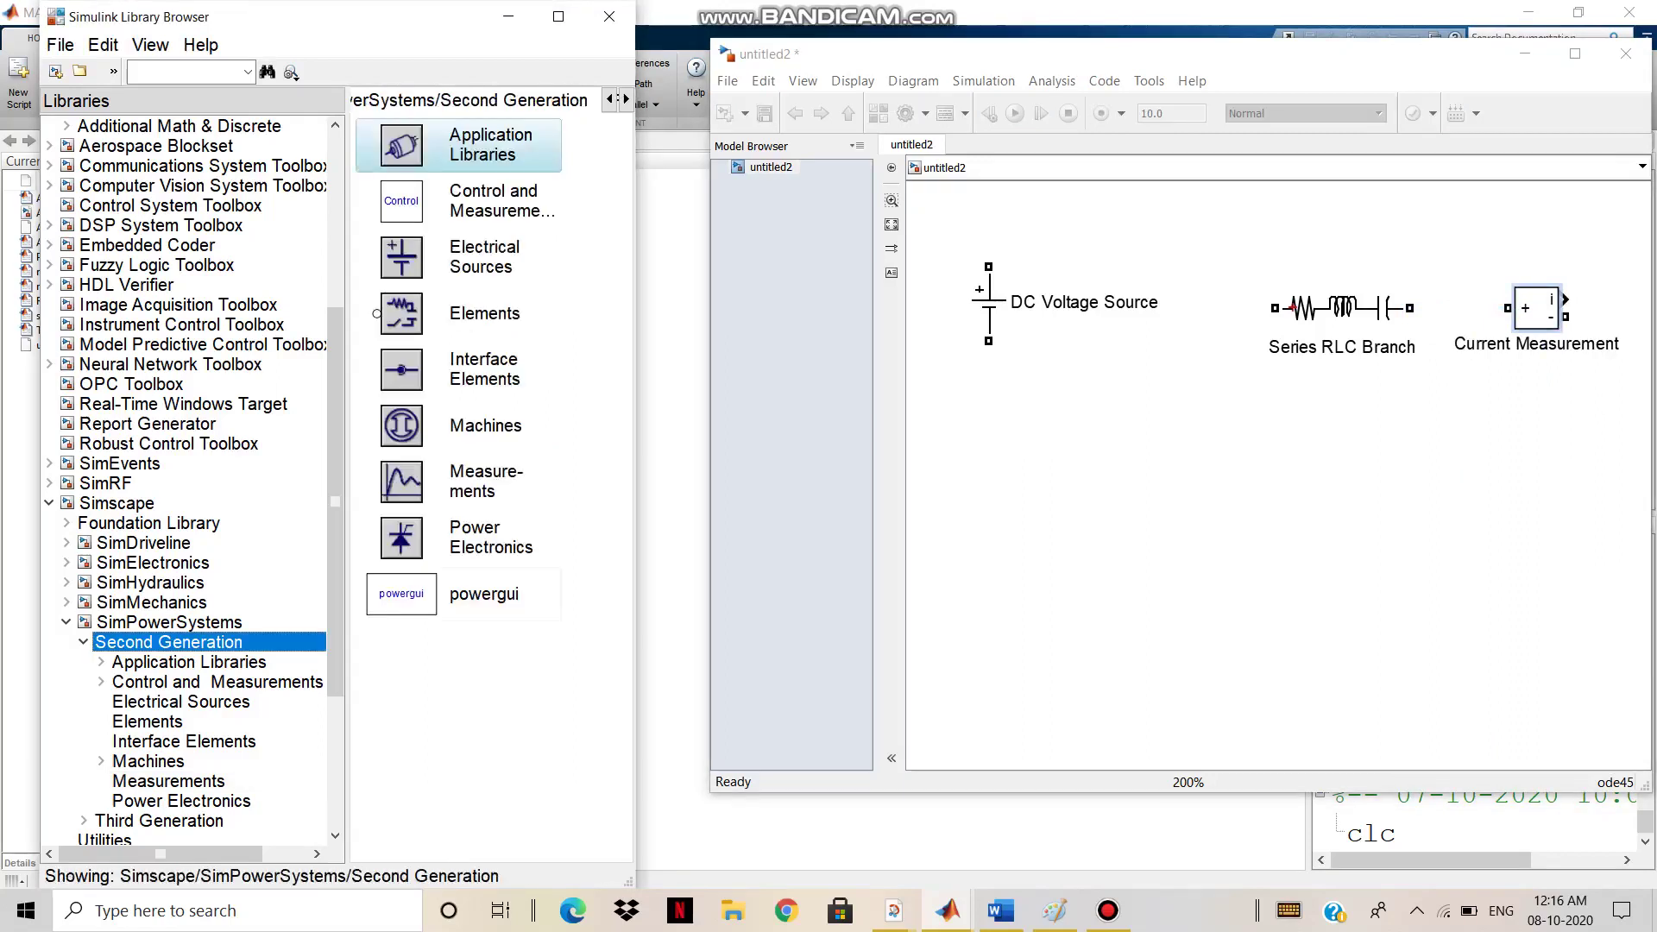
{"action": "right_click", "coordinate": [457, 594]}
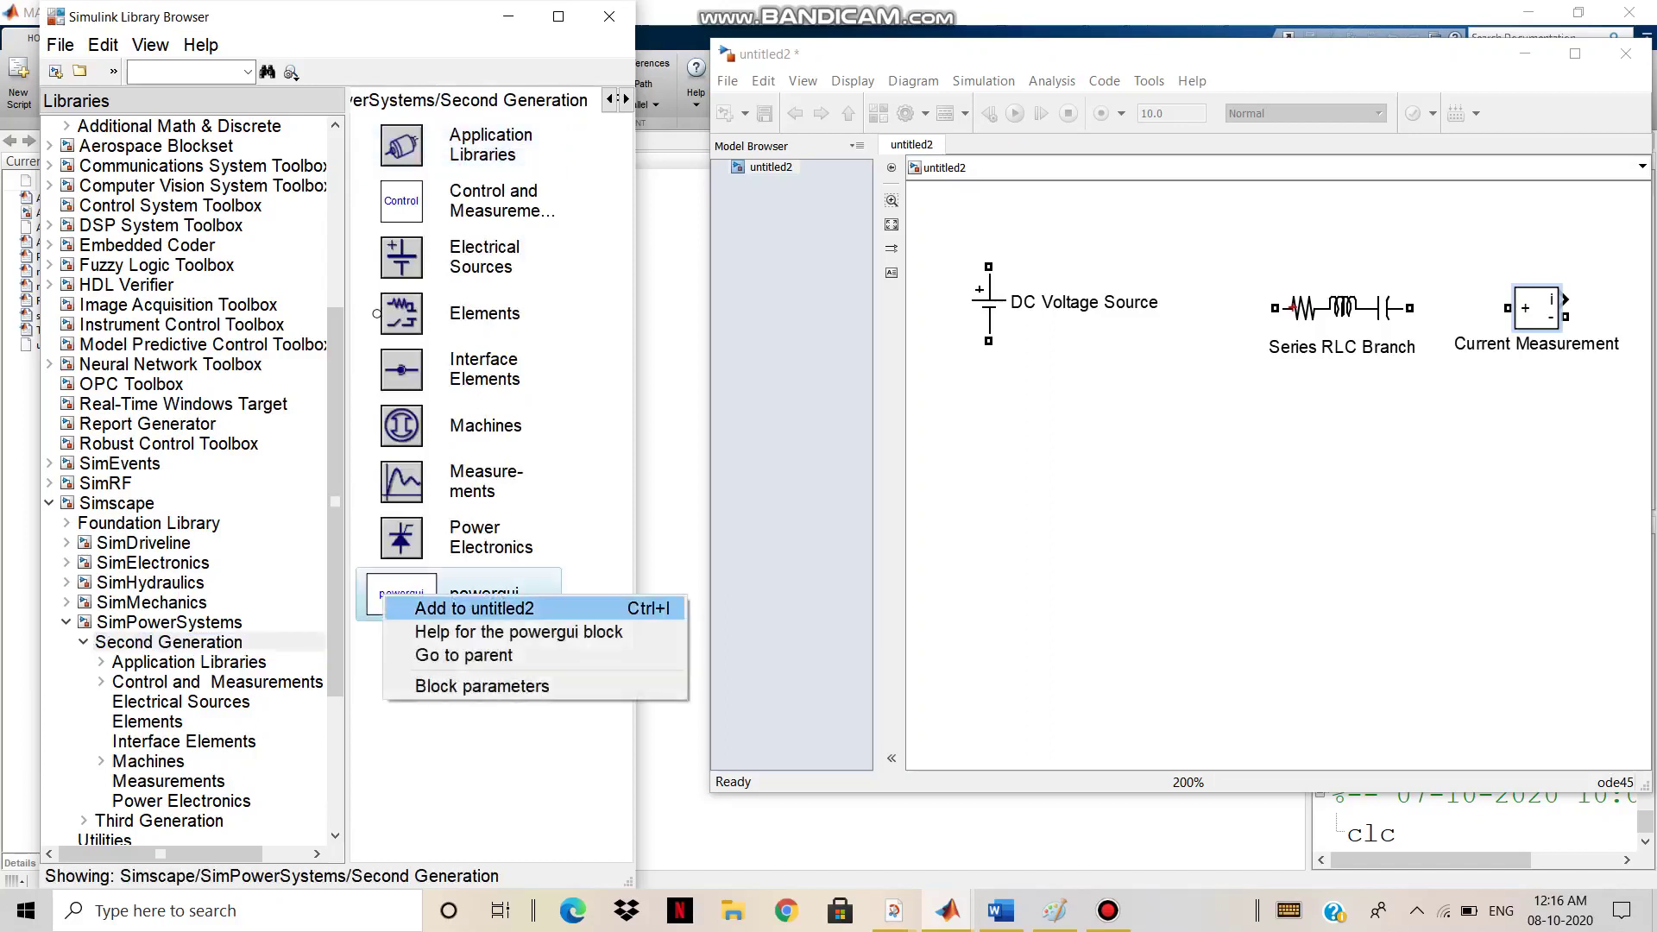
{"action": "left_click", "coordinate": [492, 603]}
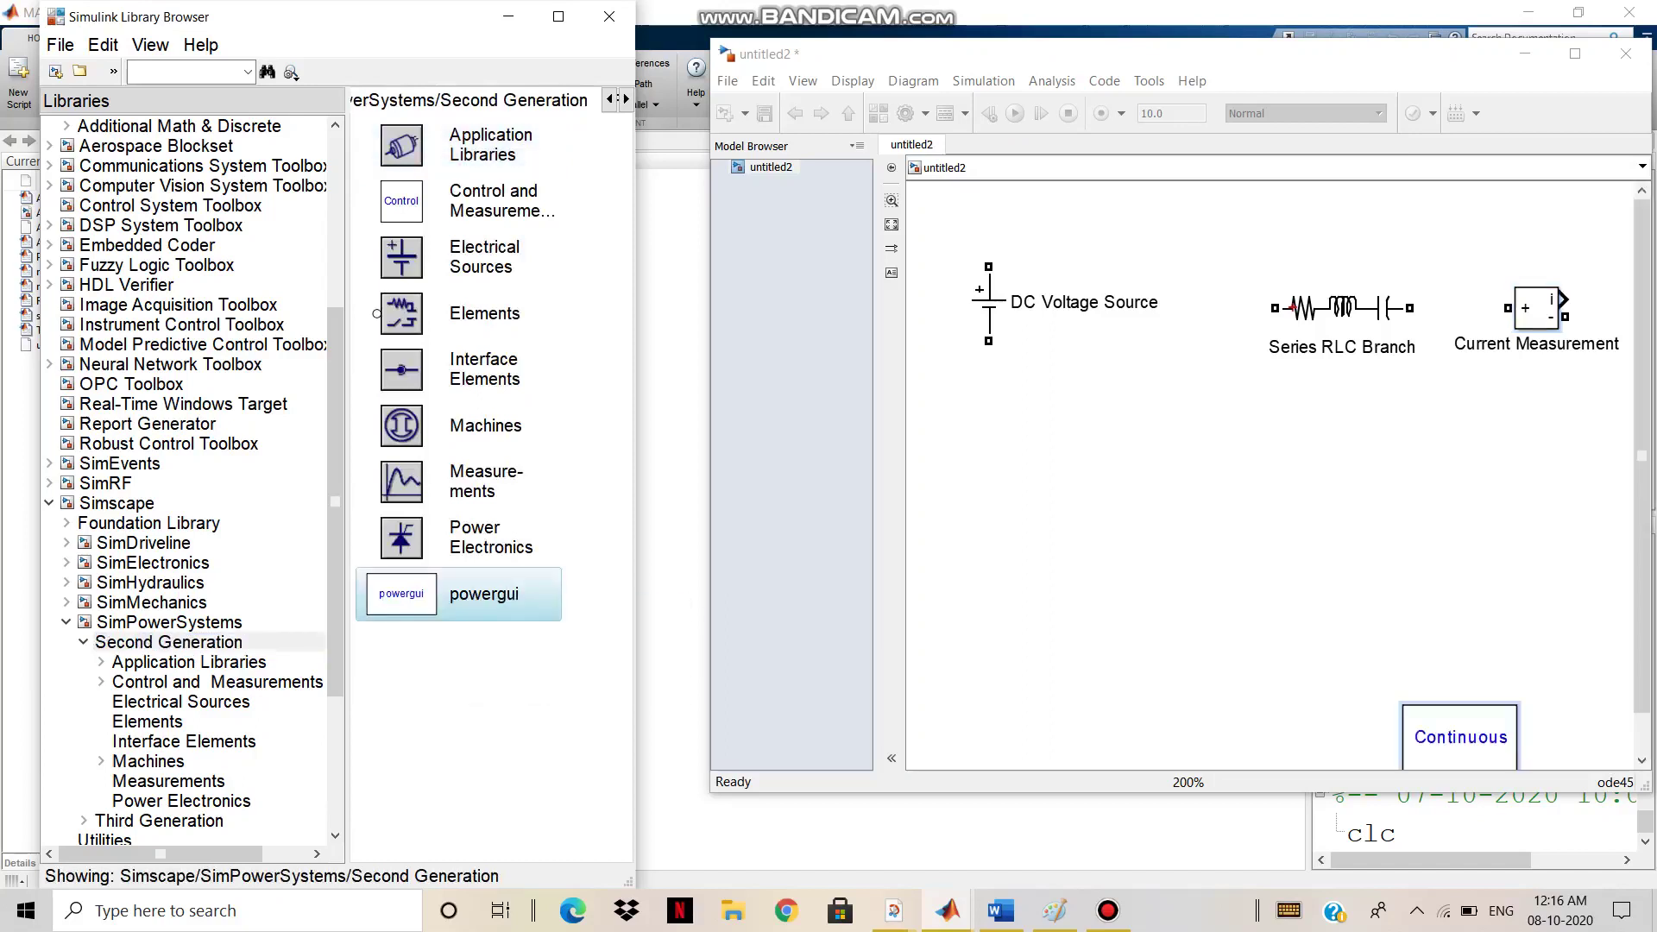
{"action": "left_click_drag", "start_coordinate": [1460, 737], "coordinate": [1062, 469]}
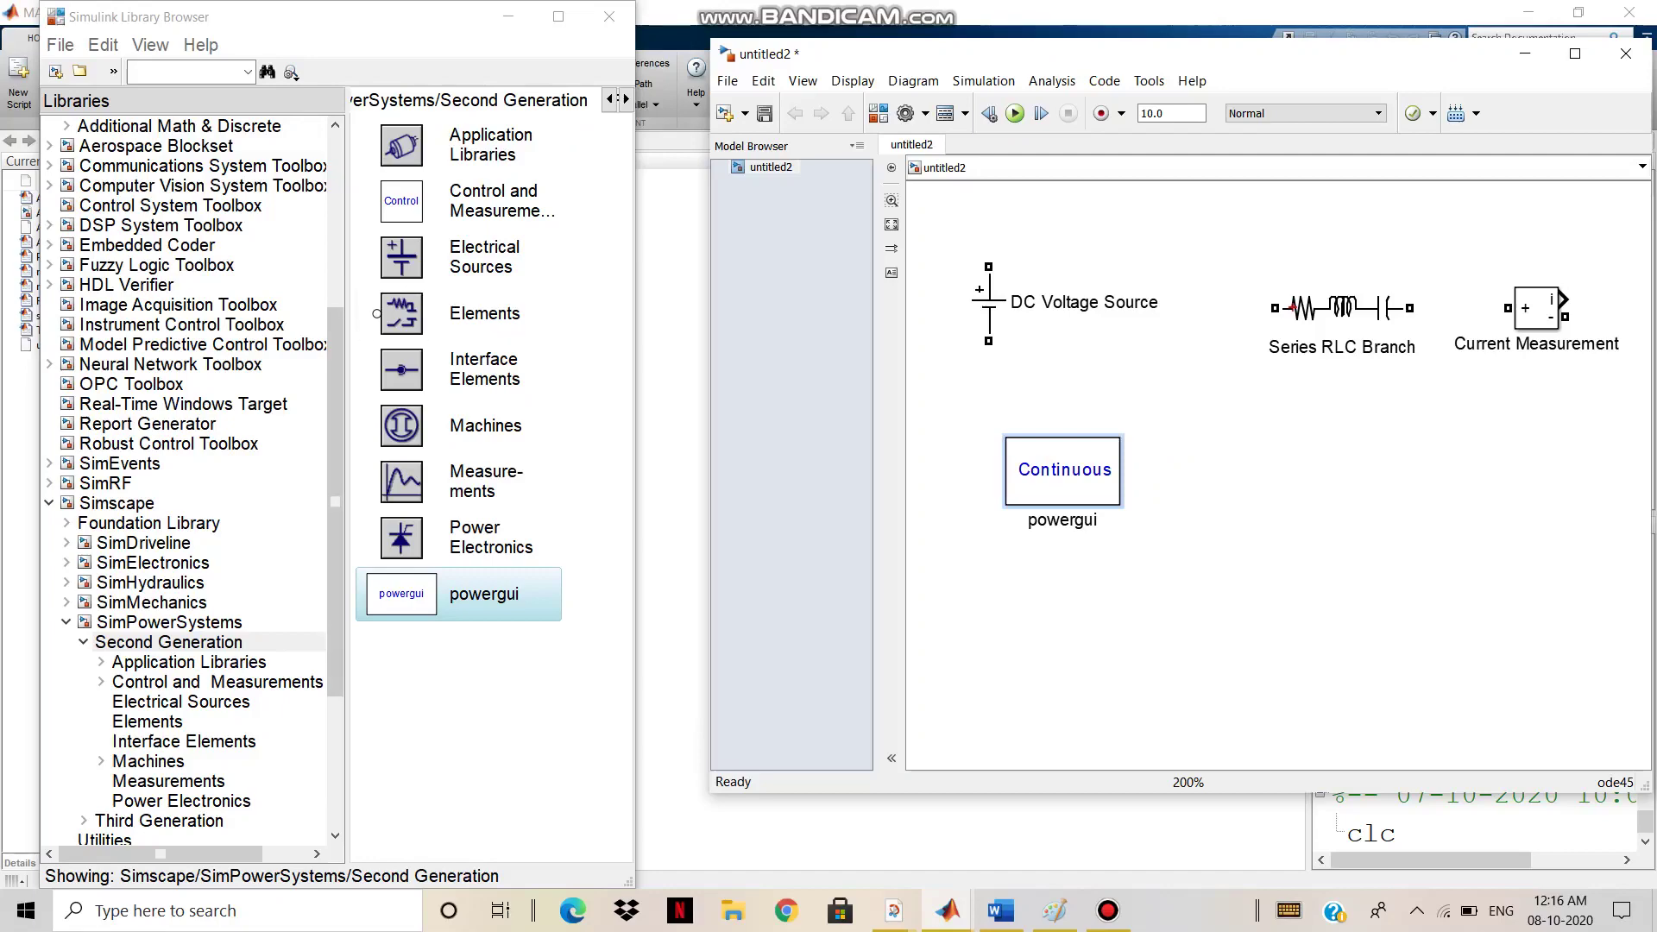
- Add a Display block from the Simulink Sinks library and place it below the Series RLC Branch and Current Measurement blocks
{"action": "left_click_drag", "start_coordinate": [335, 502], "coordinate": [335, 328]}
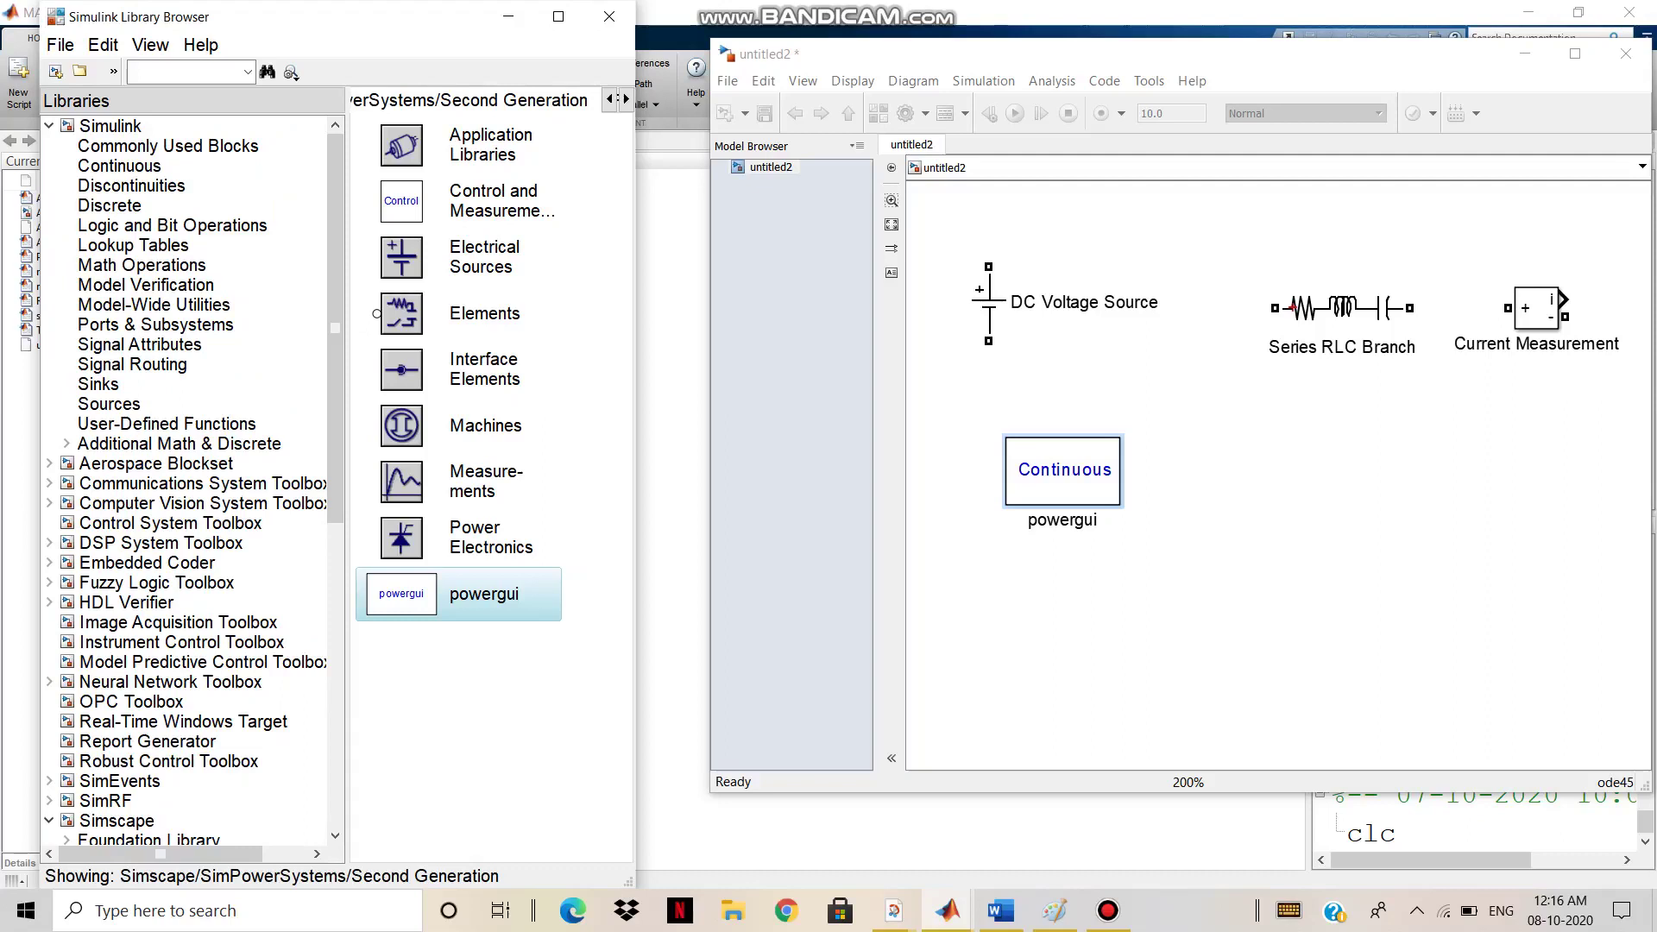
{"action": "left_click", "coordinate": [99, 384]}
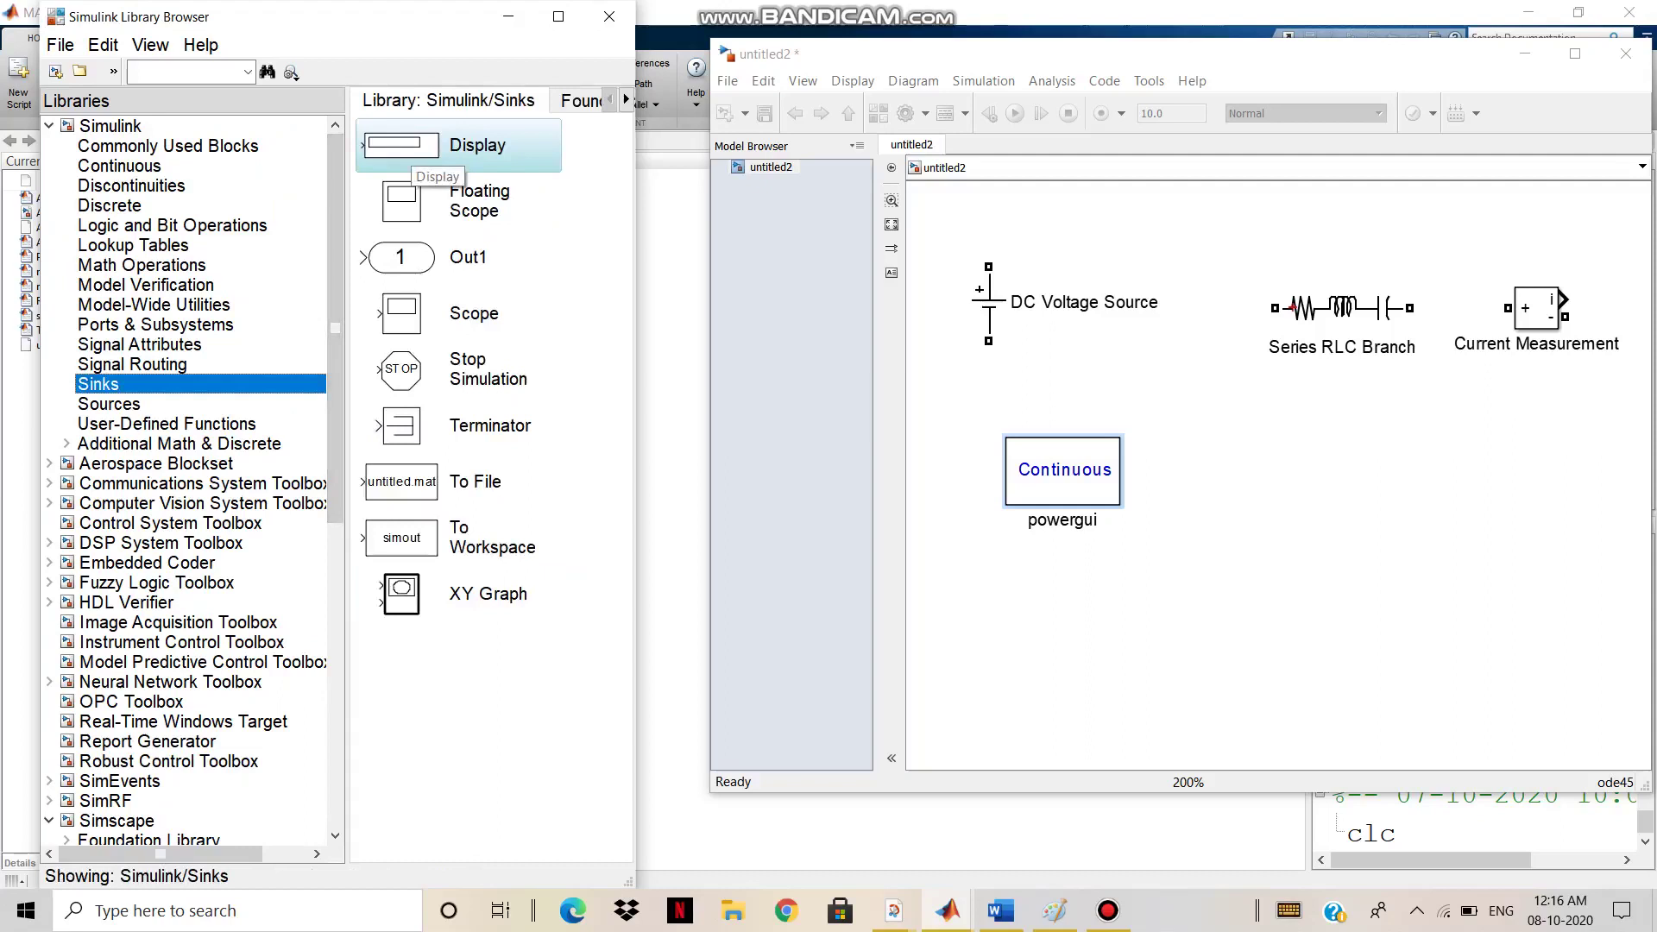
{"action": "right_click", "coordinate": [384, 149]}
{"action": "left_click", "coordinate": [474, 160]}
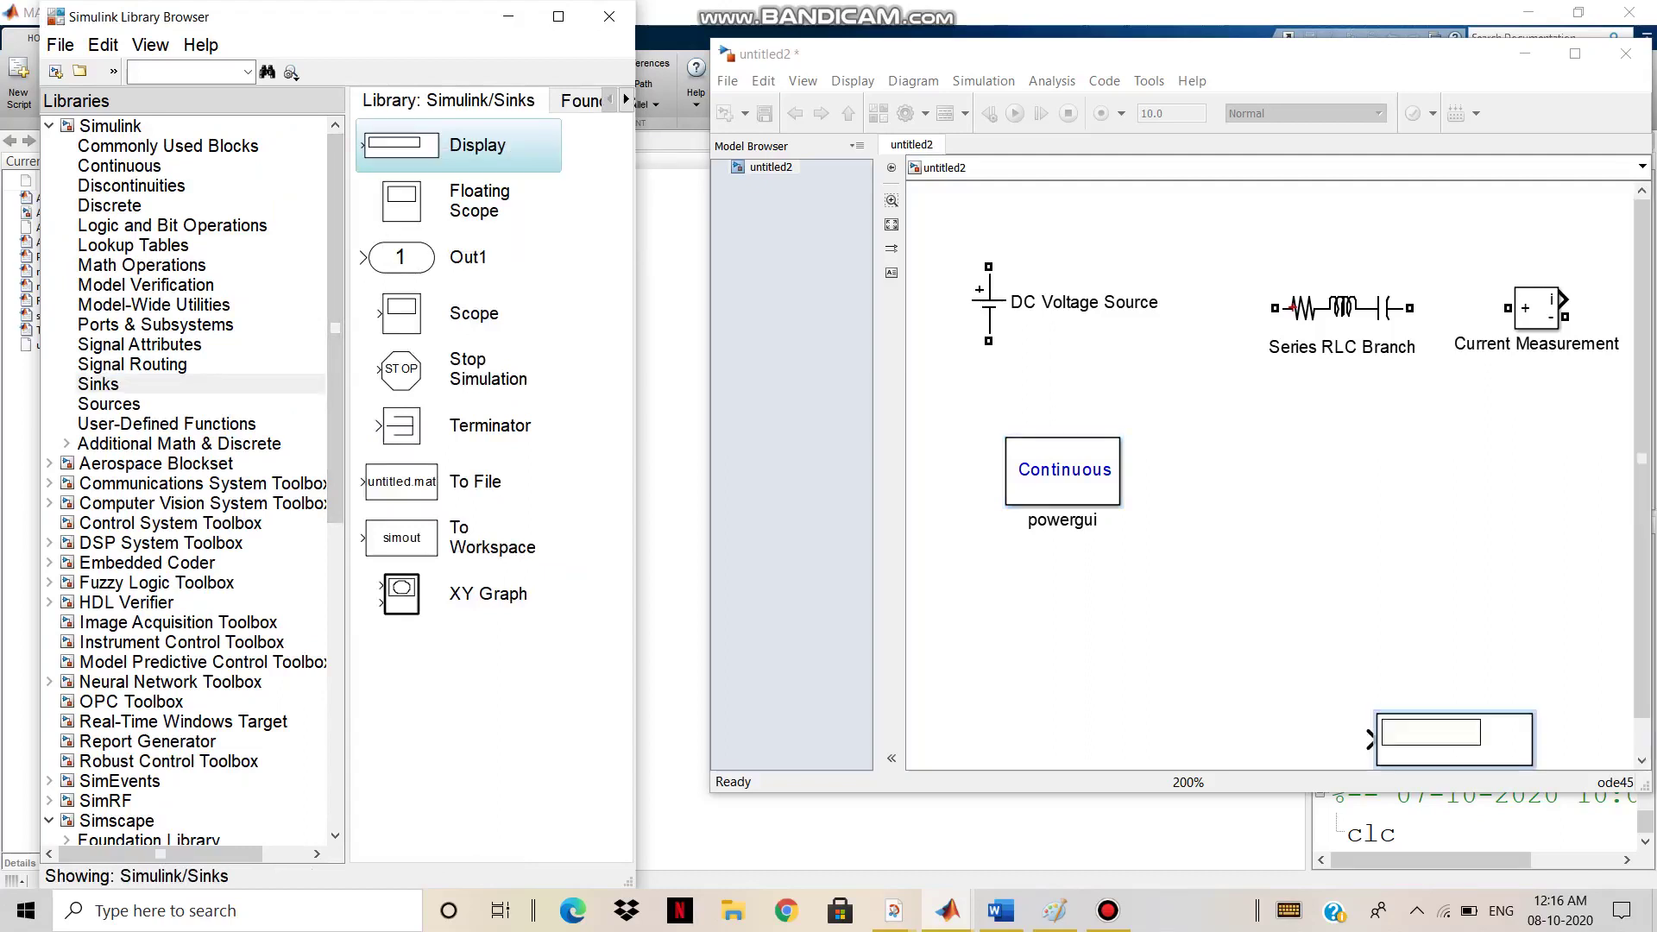
{"action": "left_click_drag", "start_coordinate": [1454, 740], "coordinate": [1428, 498]}
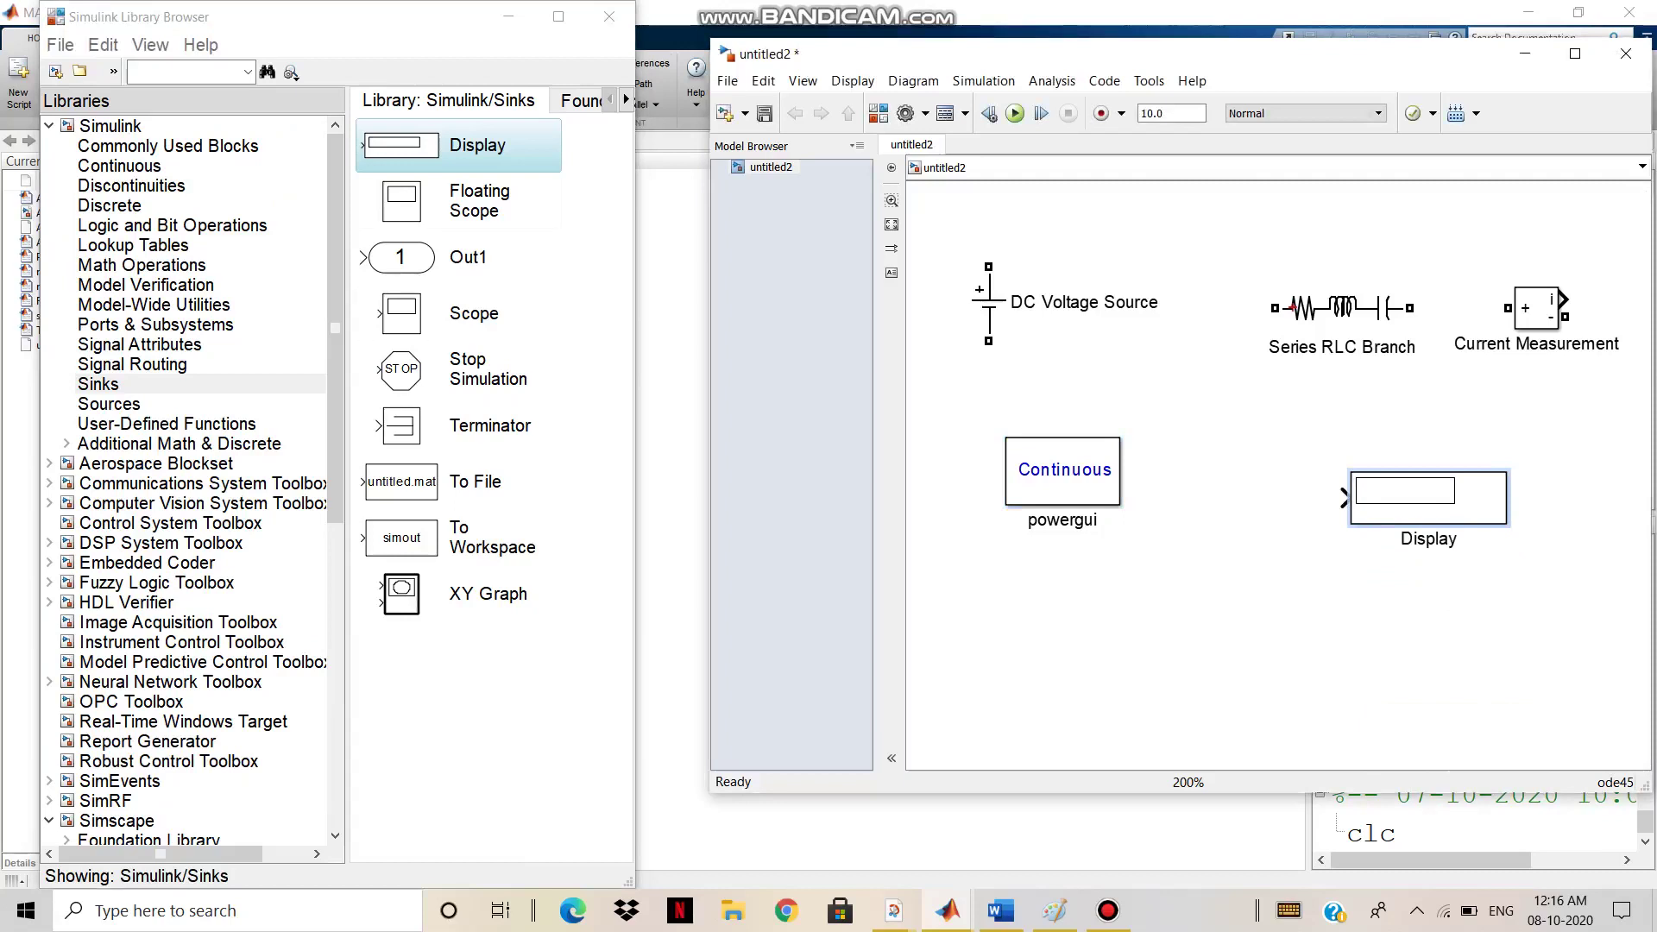
- Search the library for ground, add the electrical Ground block from Simscape and place it below the Display block
{"action": "left_click", "coordinate": [186, 72]}
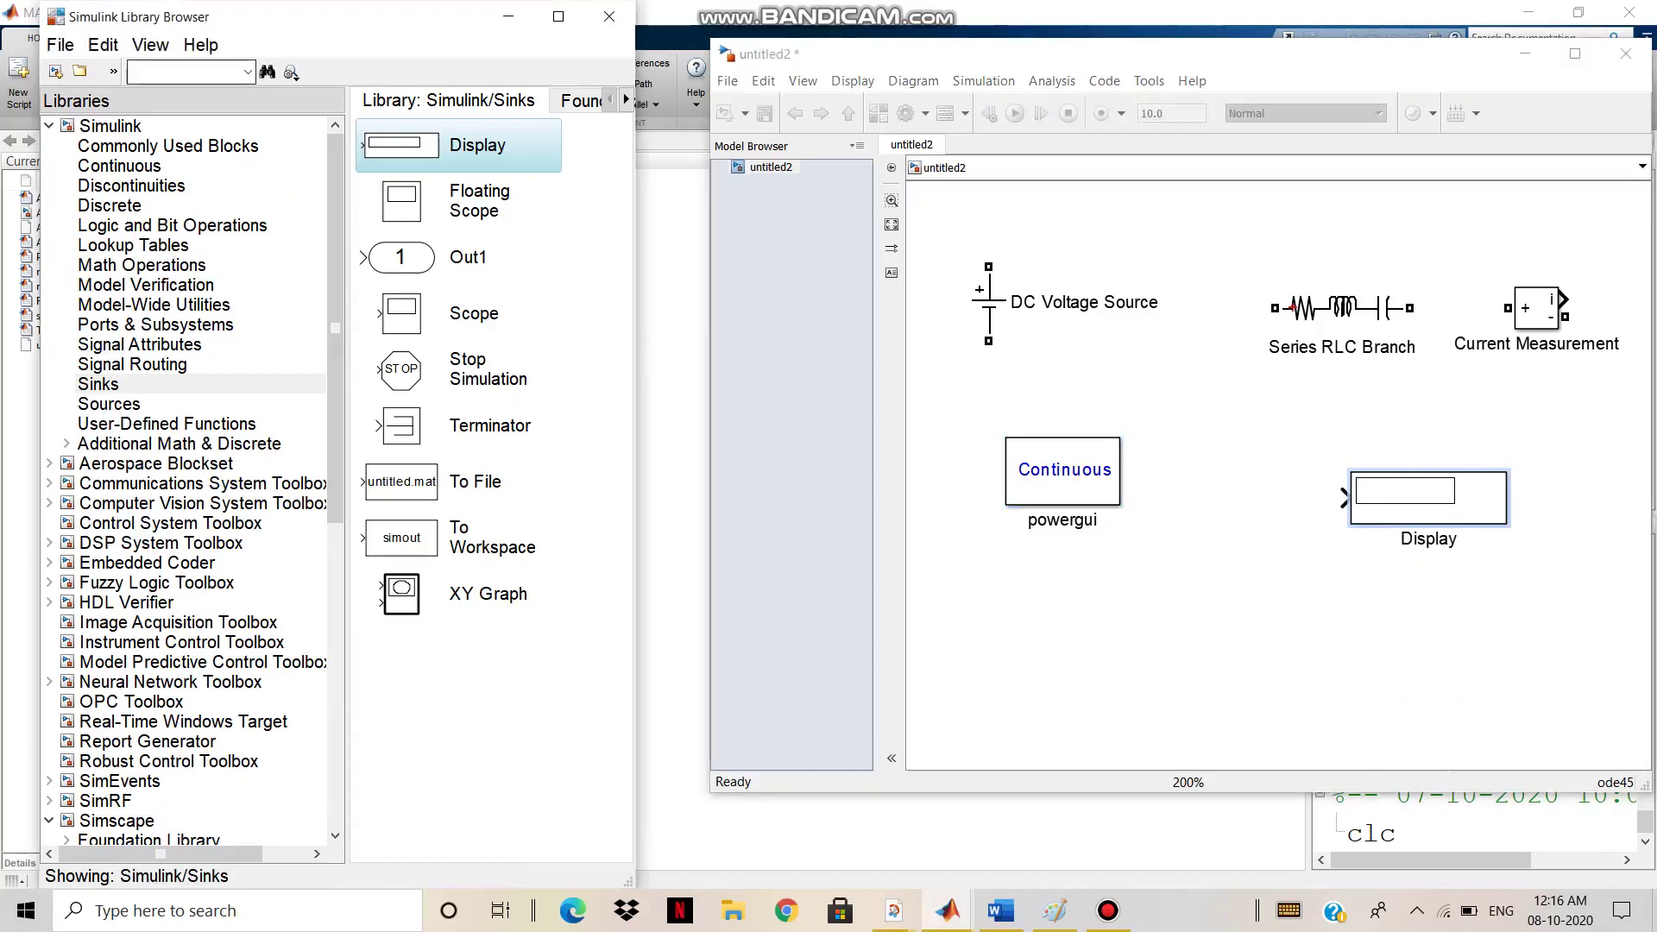
{"action": "type", "text": "ground"}
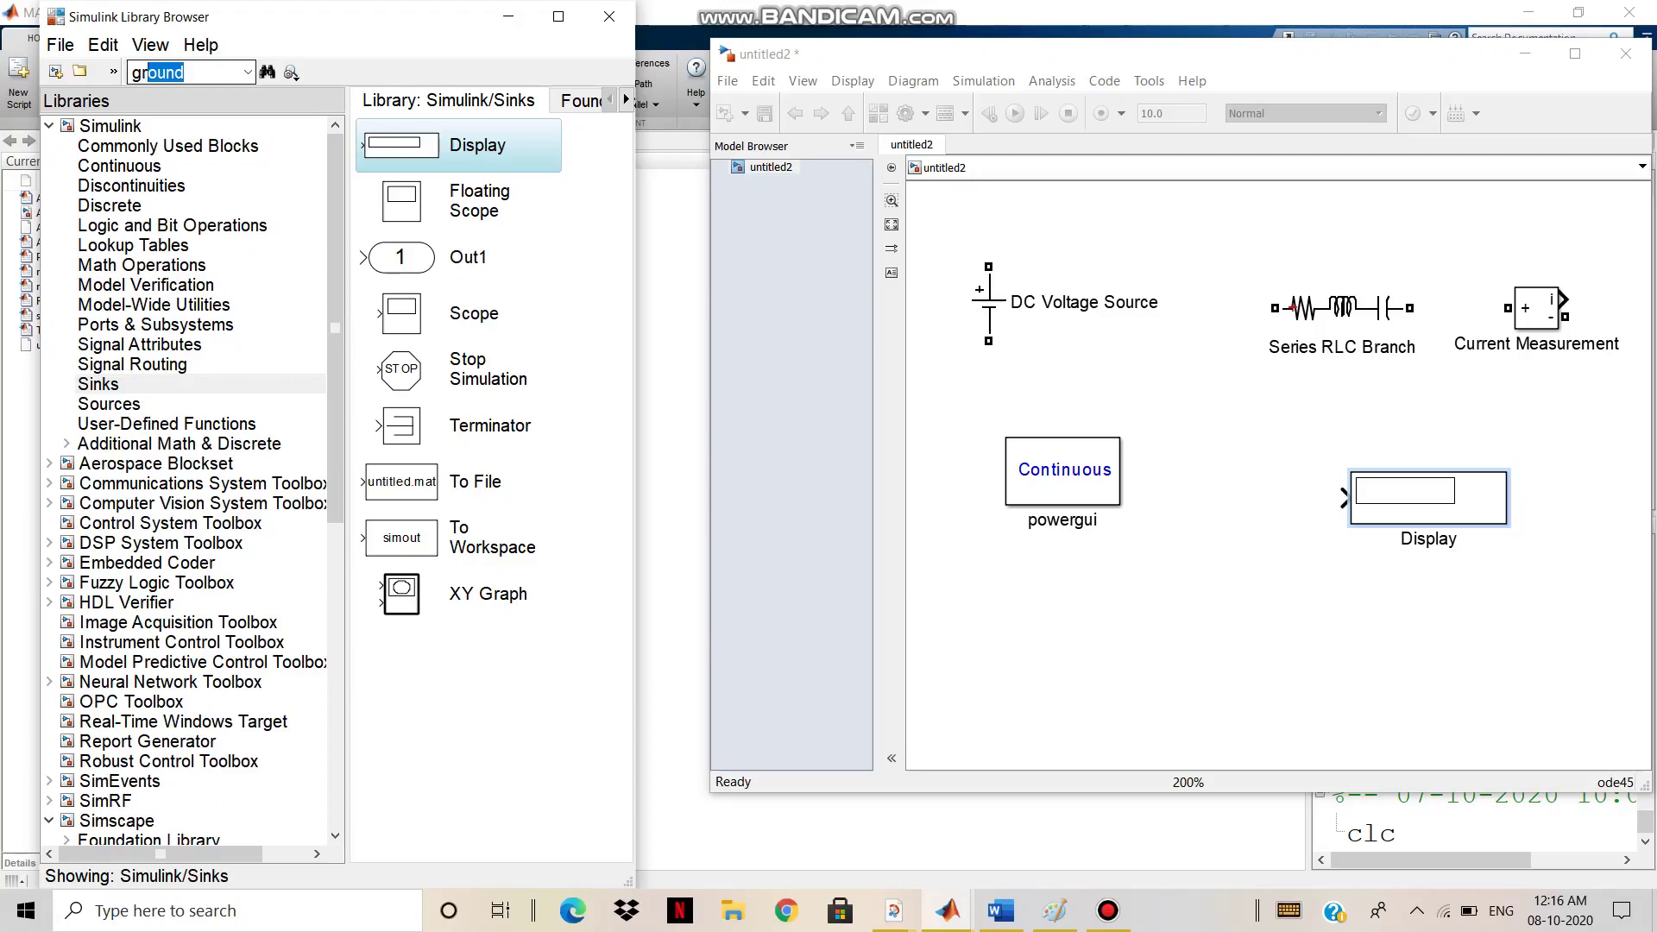
{"action": "key", "text": "Return"}
{"action": "key", "text": "Return"}
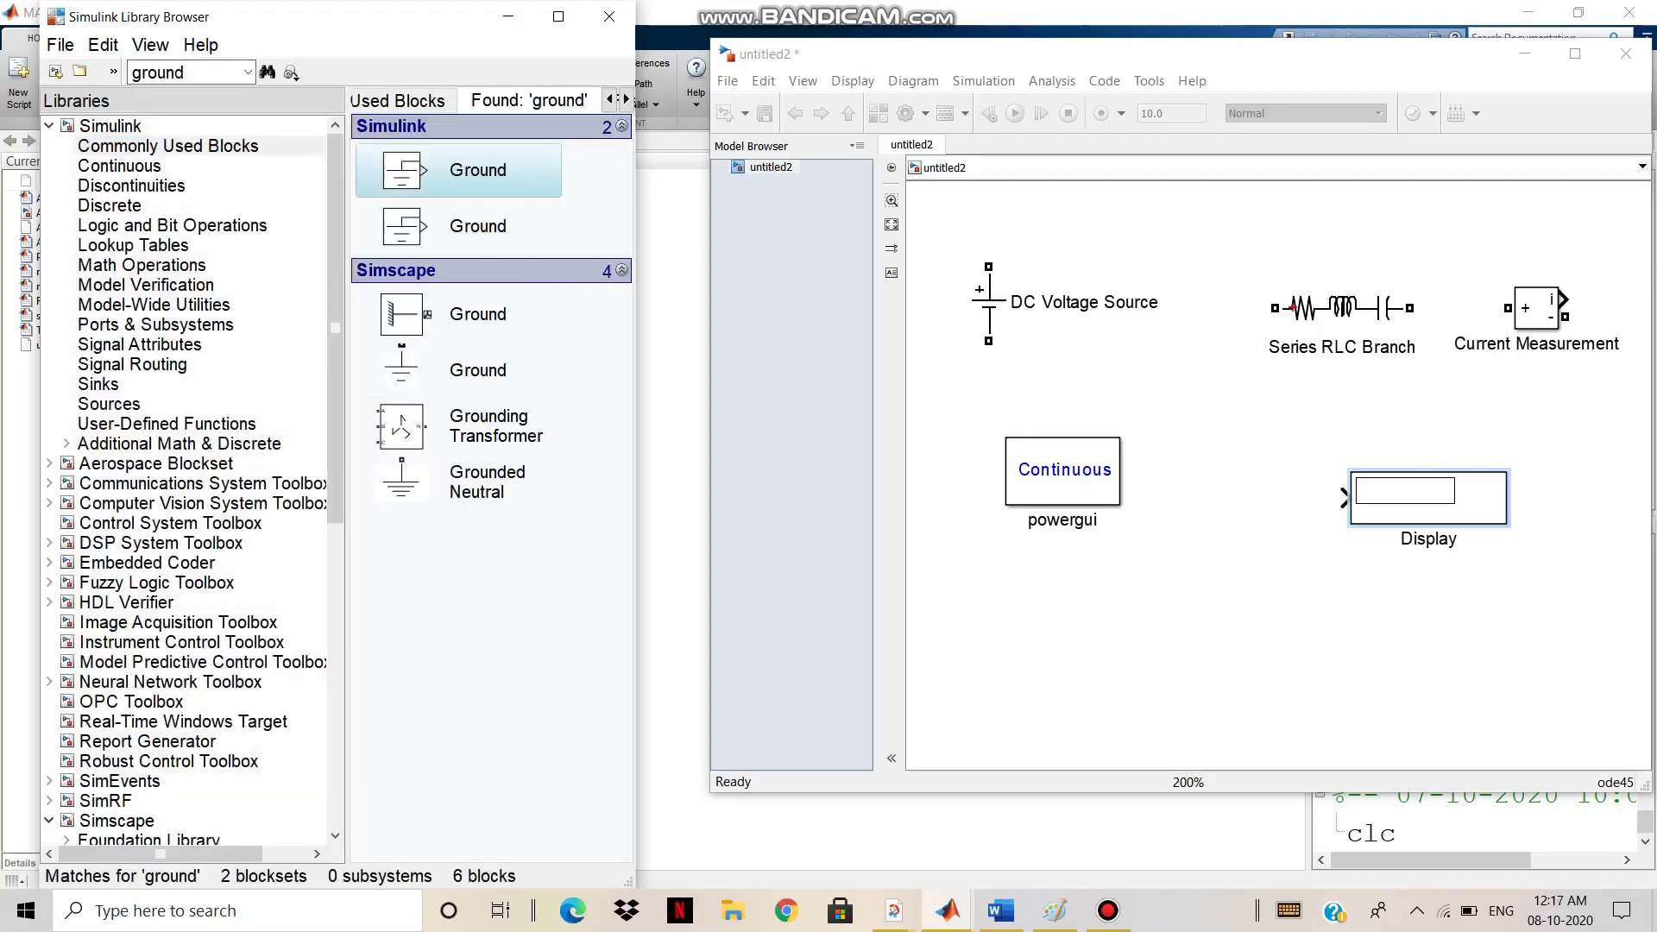
{"action": "left_click", "coordinate": [458, 370]}
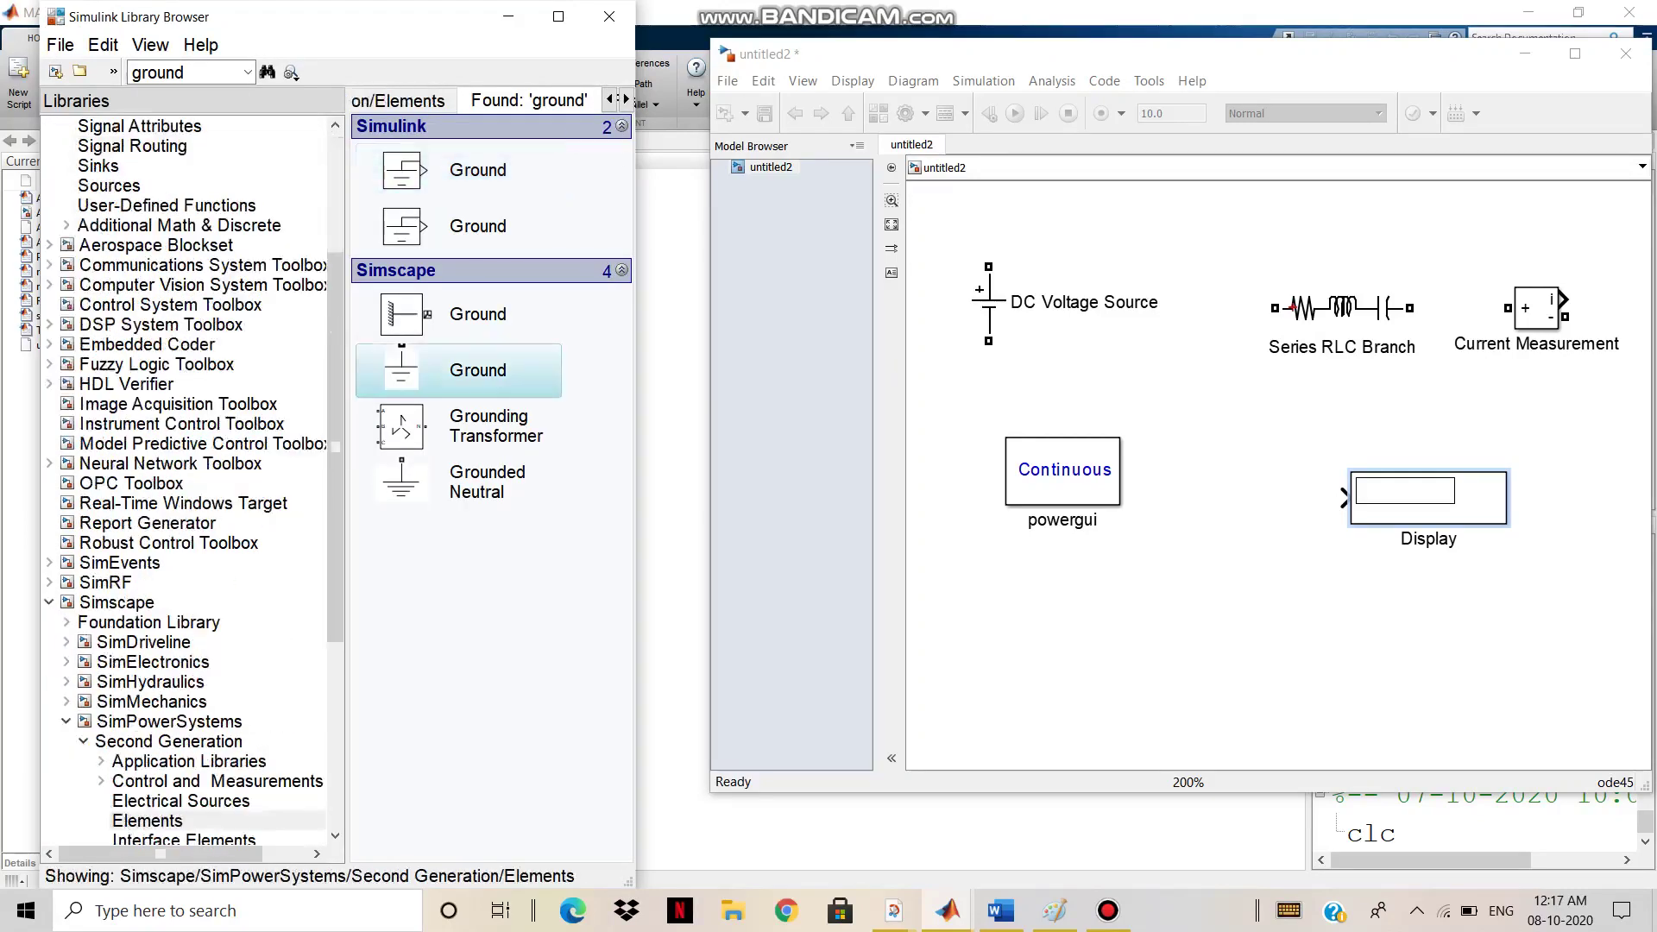
{"action": "right_click", "coordinate": [383, 372]}
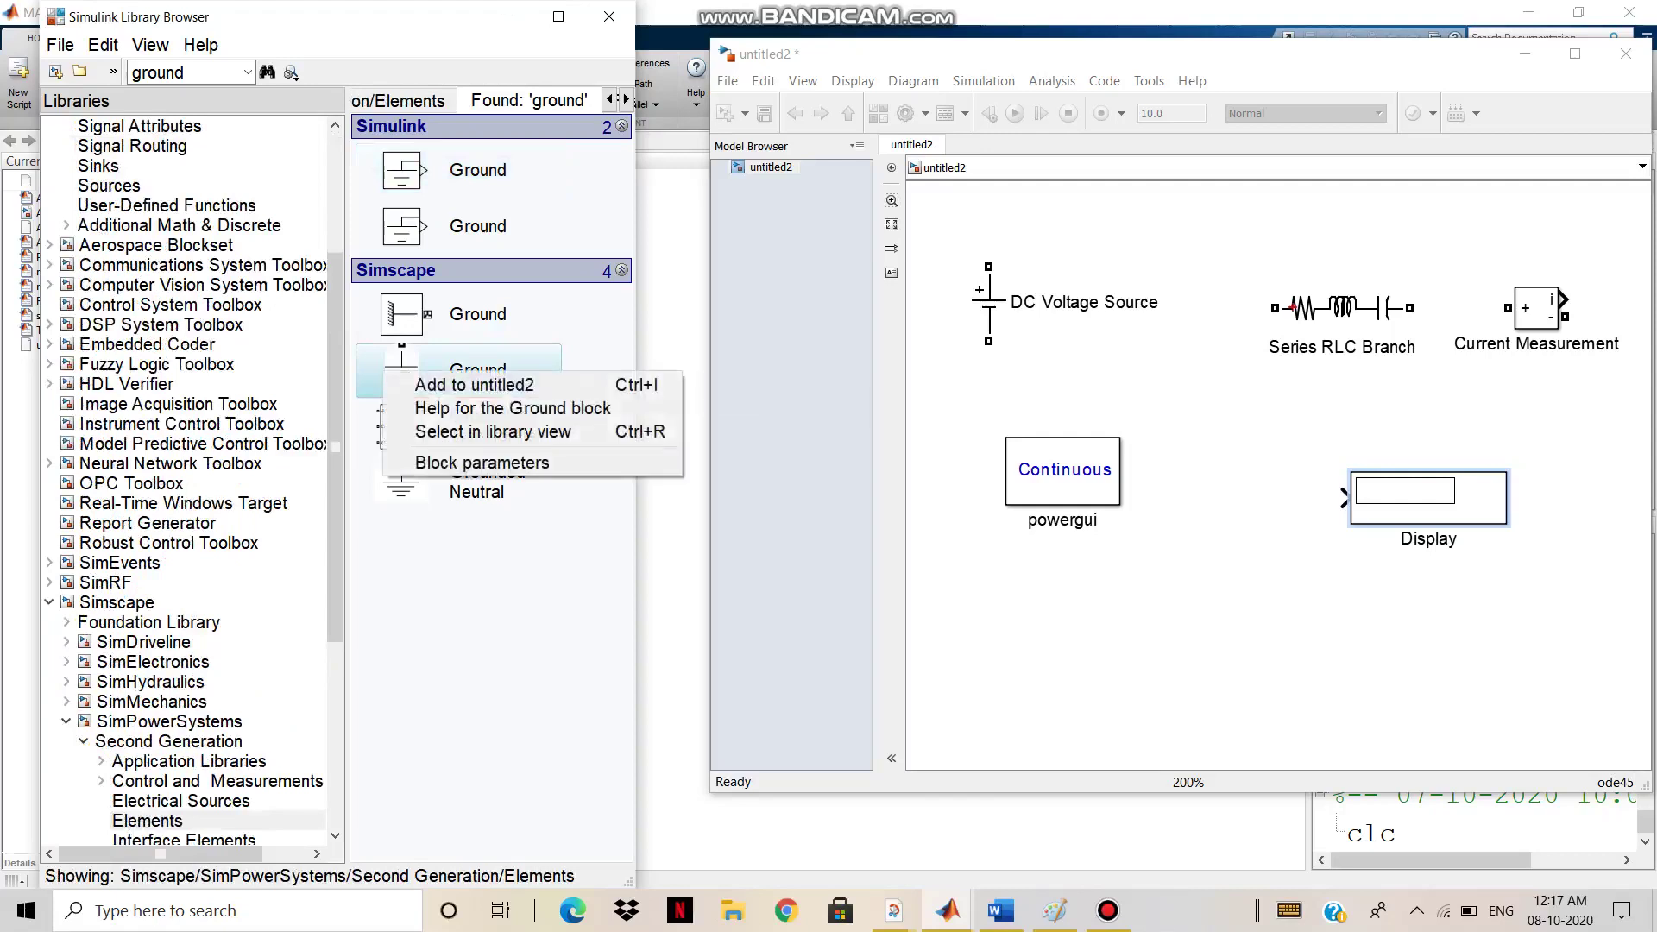
{"action": "left_click", "coordinate": [475, 384]}
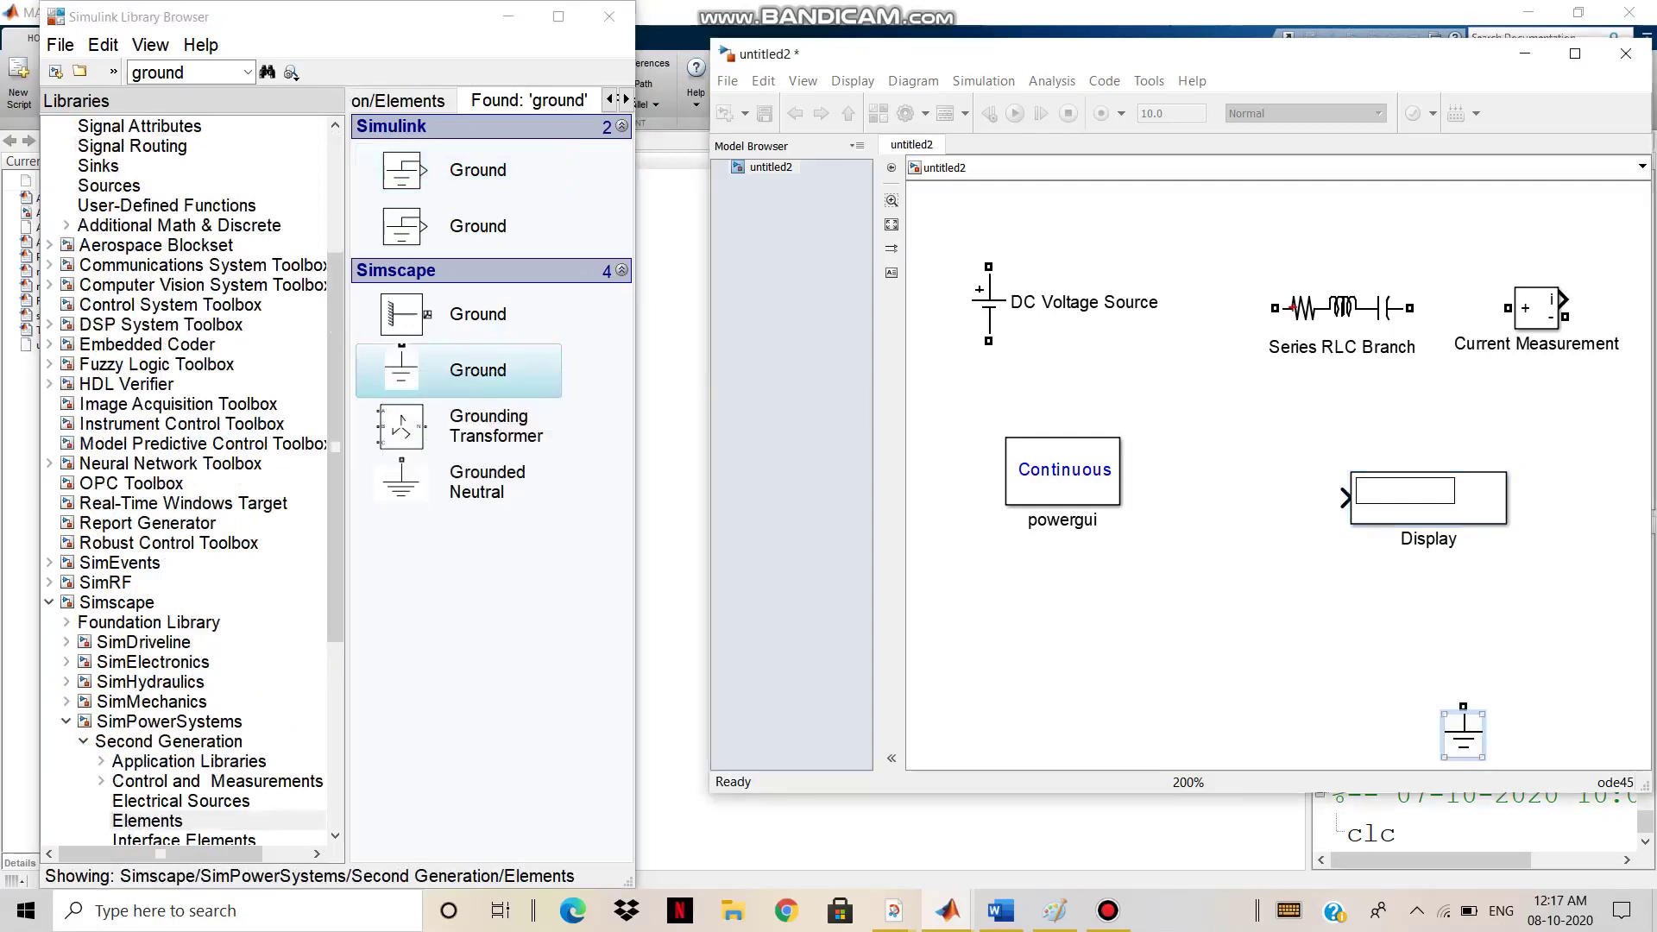
{"action": "left_click_drag", "start_coordinate": [1464, 733], "coordinate": [1309, 690]}
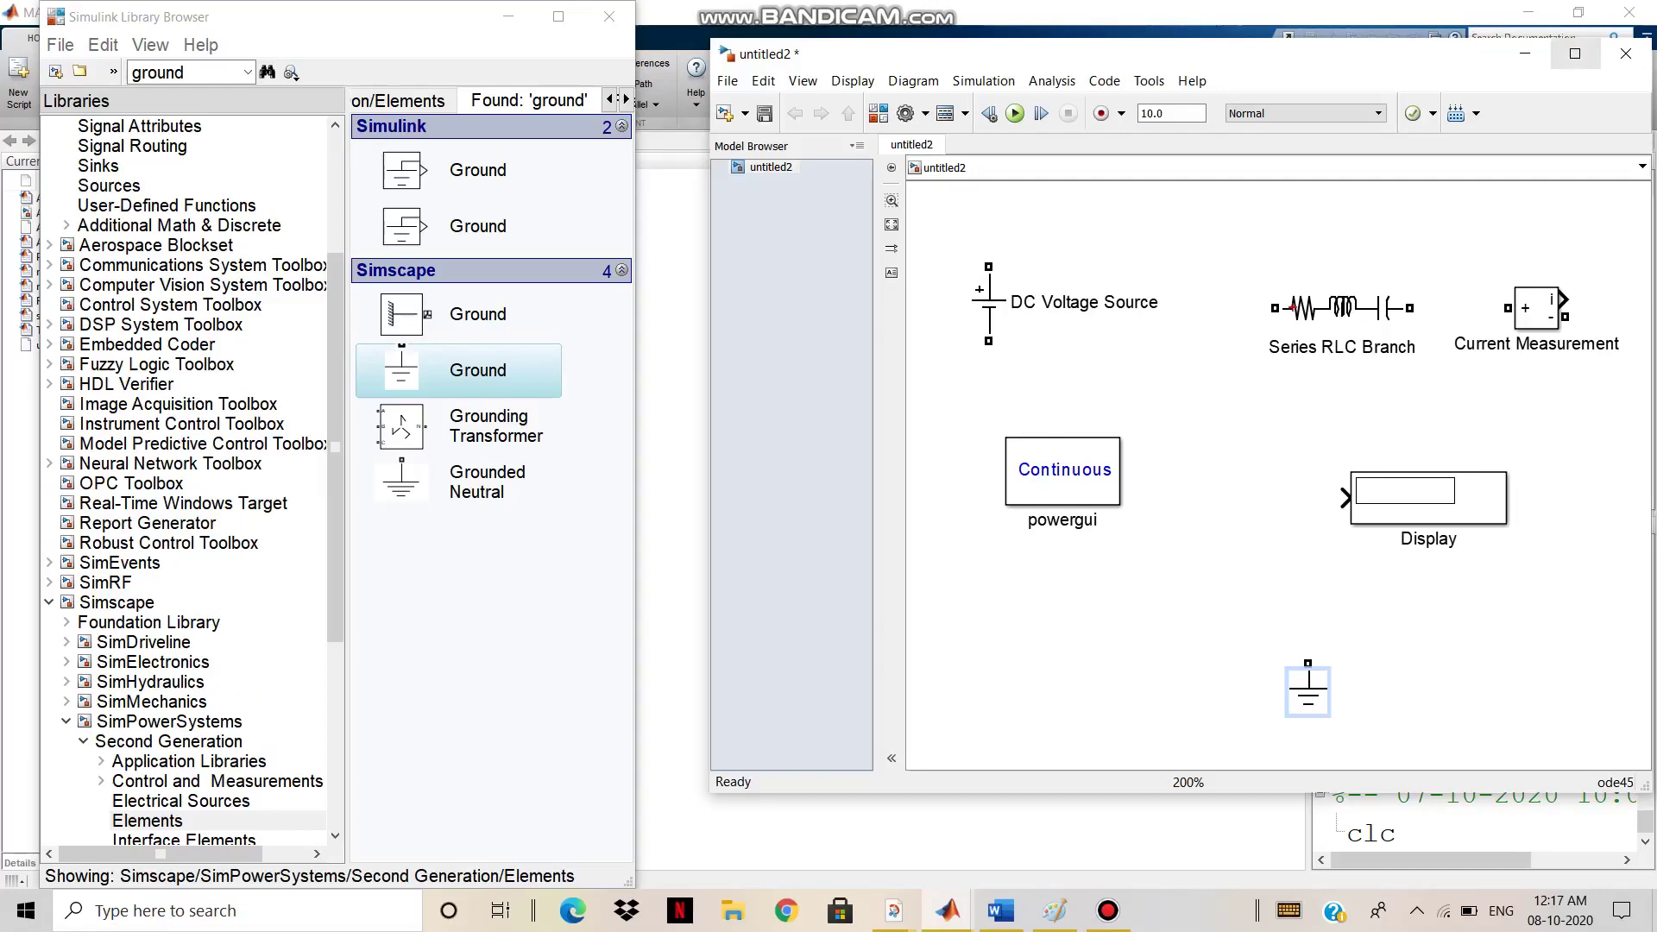
- Maximize the model window and rearrange the blocks, leaving the DC Voltage Source at the diagram's left side and grouping the others at its right side
{"action": "left_click", "coordinate": [1575, 53]}
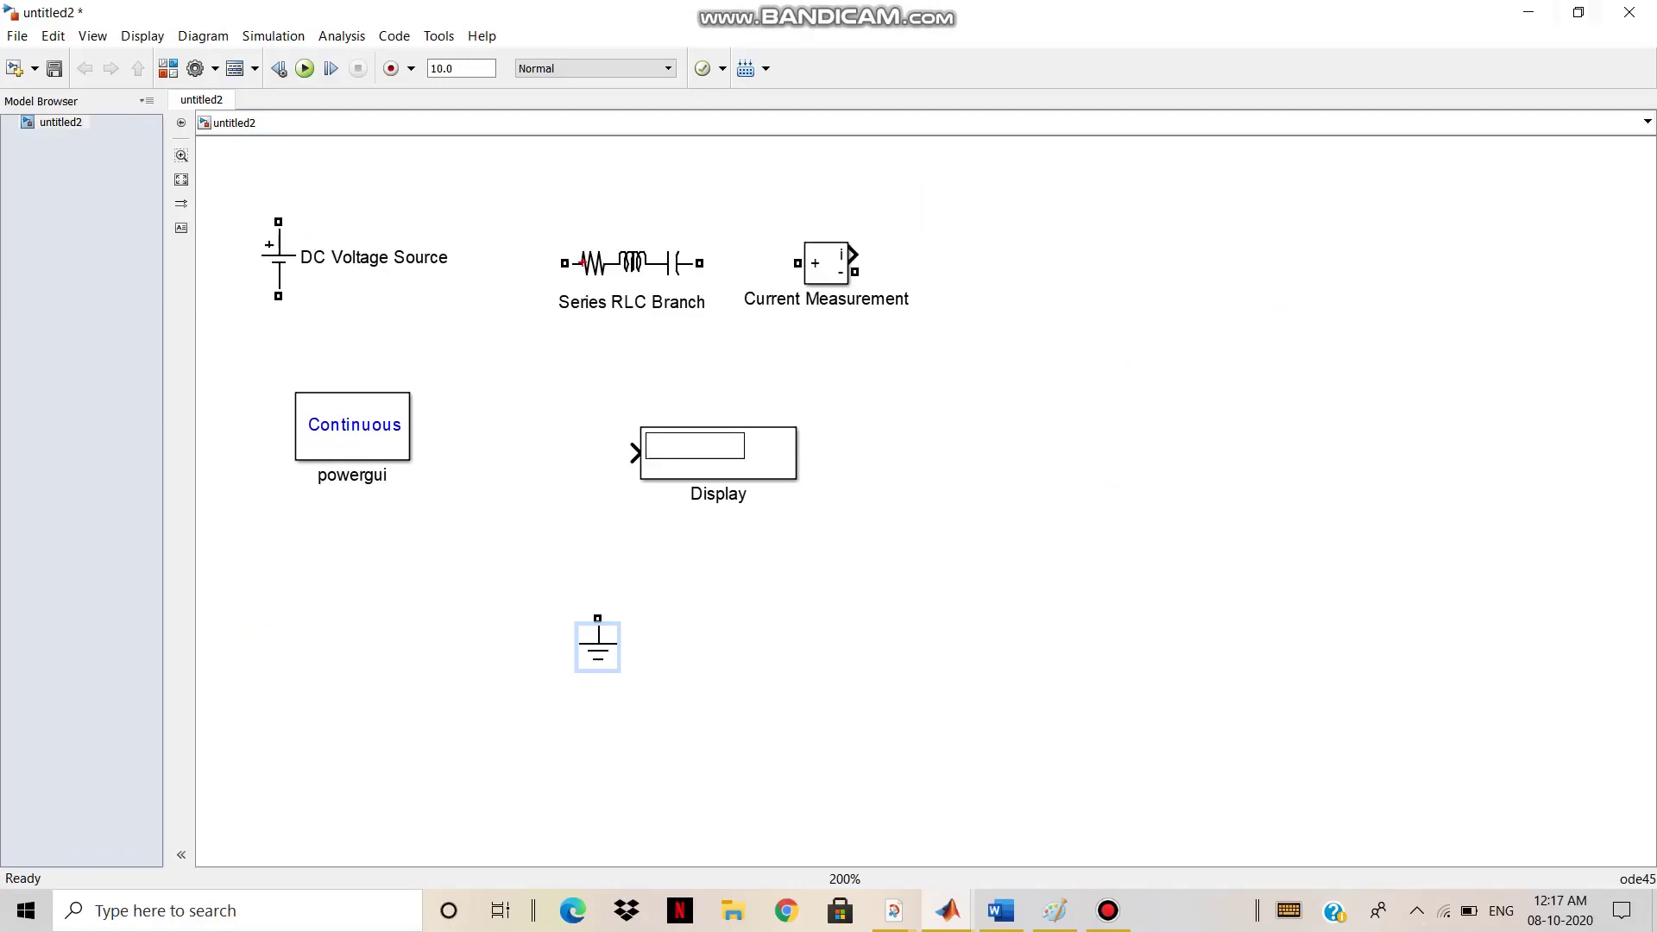
{"action": "left_click_drag", "start_coordinate": [718, 453], "coordinate": [1141, 436]}
{"action": "left_click_drag", "start_coordinate": [826, 263], "coordinate": [1137, 262]}
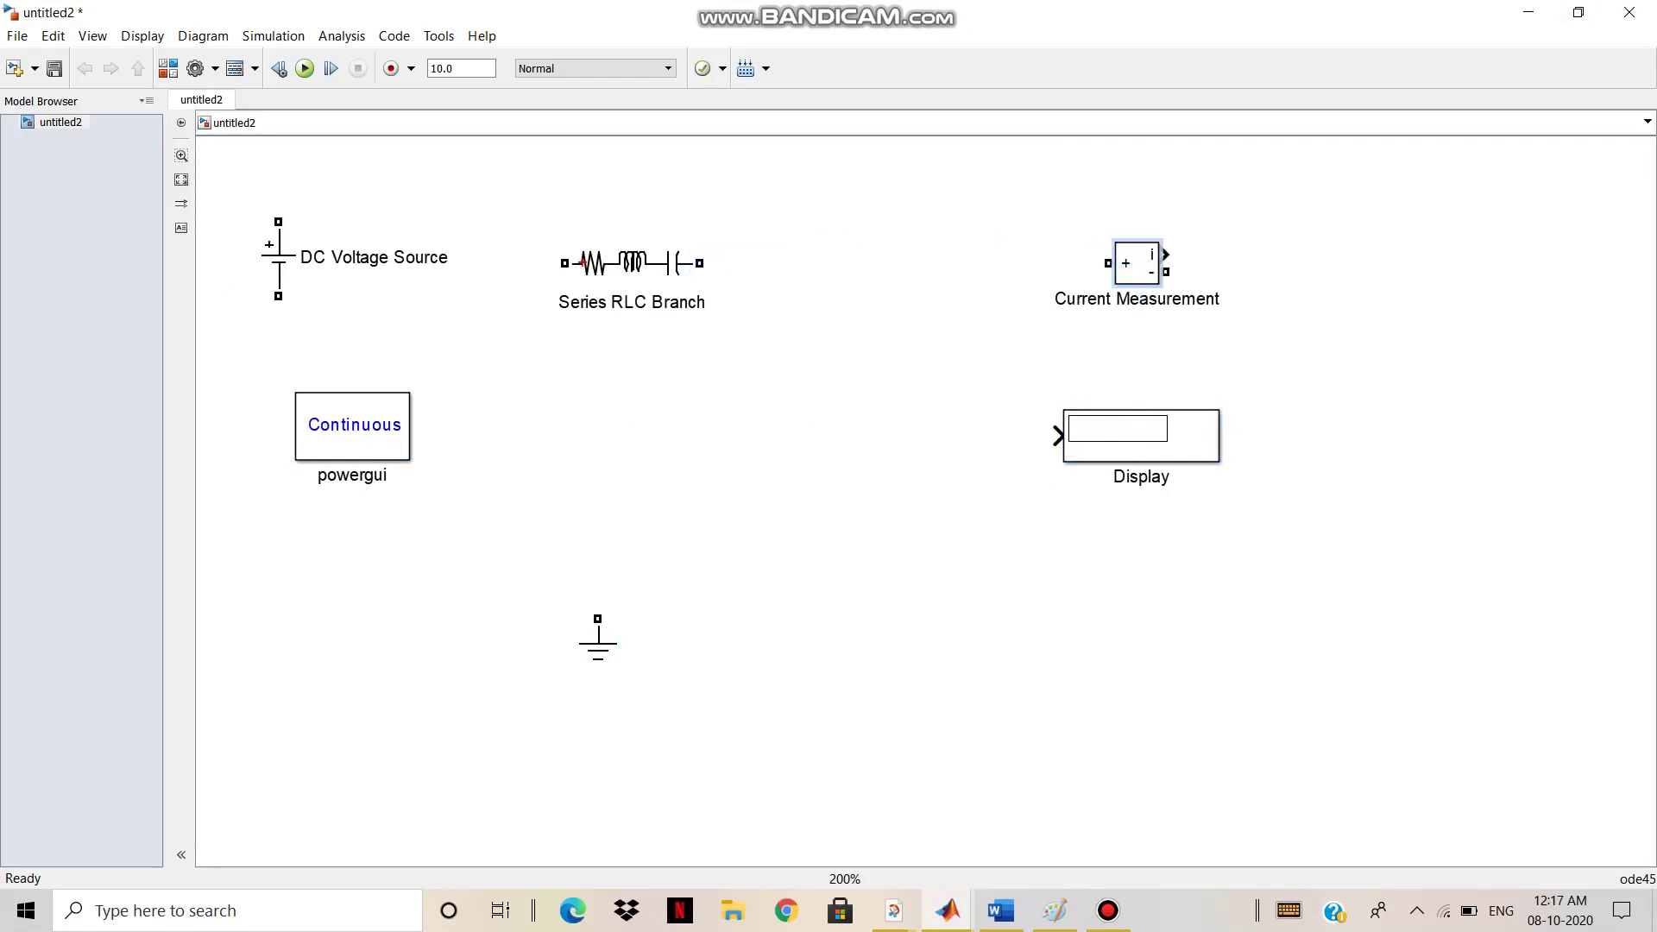
{"action": "left_click", "coordinate": [633, 262]}
{"action": "left_click_drag", "start_coordinate": [632, 263], "coordinate": [978, 228]}
{"action": "left_click_drag", "start_coordinate": [352, 425], "coordinate": [1034, 615]}
{"action": "left_click", "coordinate": [598, 648]}
{"action": "left_click_drag", "start_coordinate": [597, 645], "coordinate": [892, 740]}
{"action": "left_click_drag", "start_coordinate": [278, 257], "coordinate": [313, 430]}
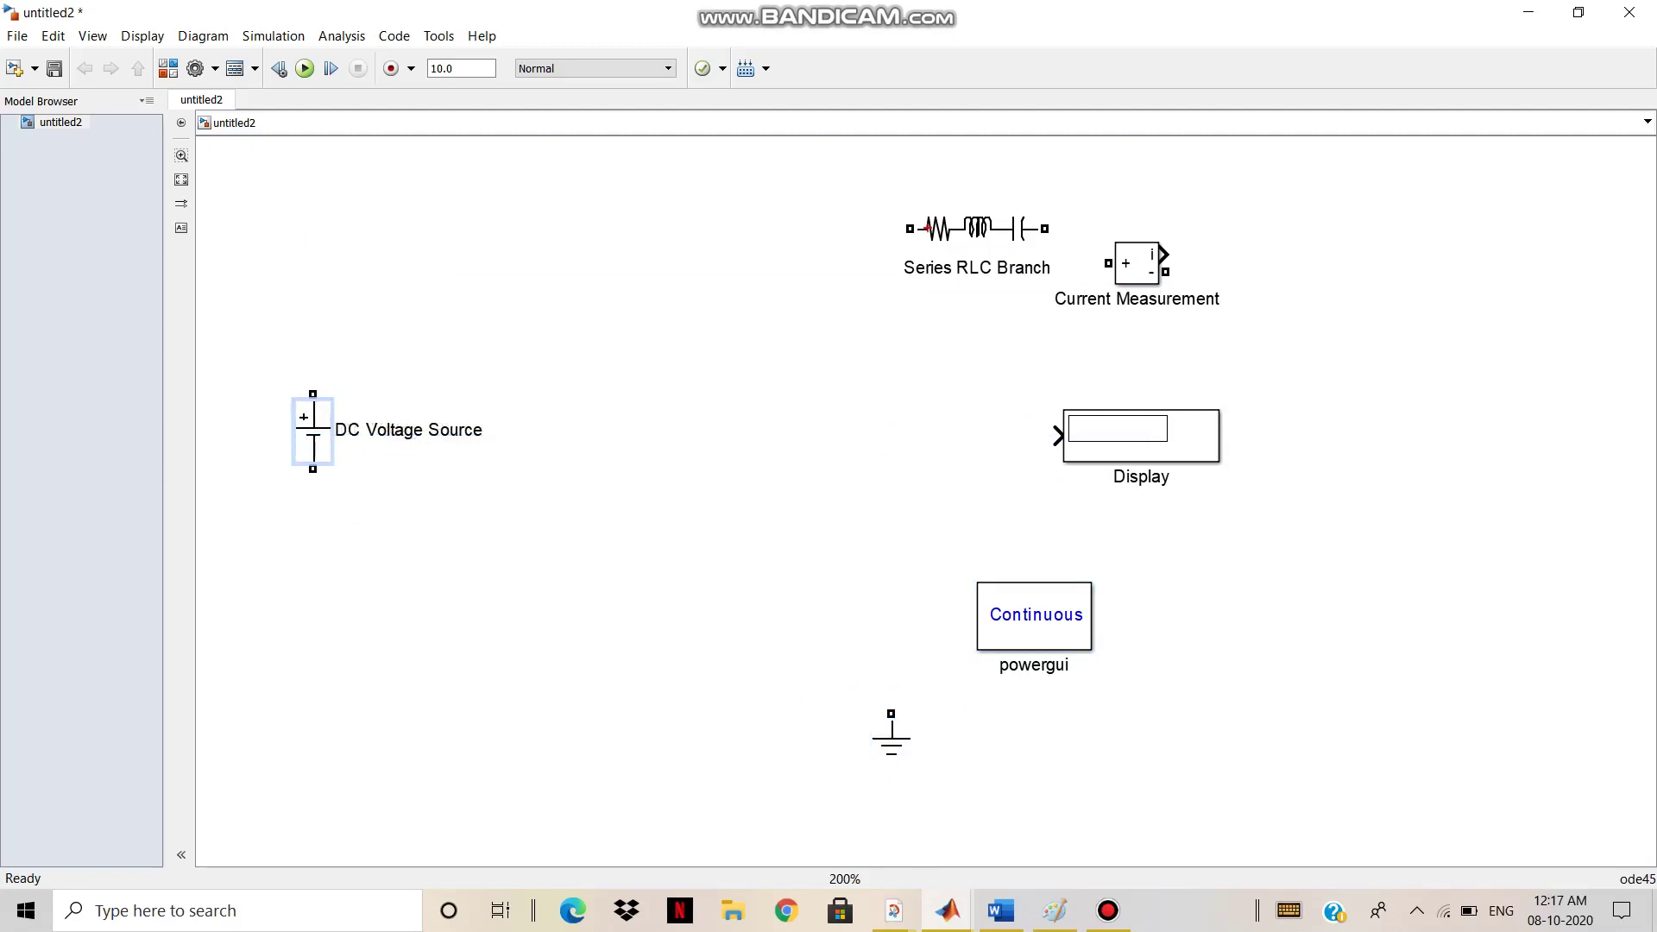
- Rename the DC Voltage Source block as 20V
{"action": "key", "text": "Escape"}
{"action": "left_click_drag", "start_coordinate": [388, 430], "coordinate": [283, 428]}
{"action": "left_click", "coordinate": [459, 429]}
{"action": "key", "text": "shift+Right"}
{"action": "key", "text": "shift+Right"}
{"action": "key", "text": "shift+Right"}
{"action": "key", "text": "BackSpace"}
{"action": "key", "text": "BackSpace"}
{"action": "key", "text": "BackSpace"}
{"action": "key", "text": "BackSpace"}
{"action": "key", "text": "BackSpace"}
{"action": "key", "text": "BackSpace"}
{"action": "key", "text": "BackSpace"}
{"action": "key", "text": "BackSpace"}
{"action": "key", "text": "BackSpace"}
{"action": "key", "text": "BackSpace"}
{"action": "key", "text": "BackSpace"}
{"action": "key", "text": "BackSpace"}
{"action": "key", "text": "BackSpace"}
{"action": "key", "text": "BackSpace"}
{"action": "key", "text": "BackSpace"}
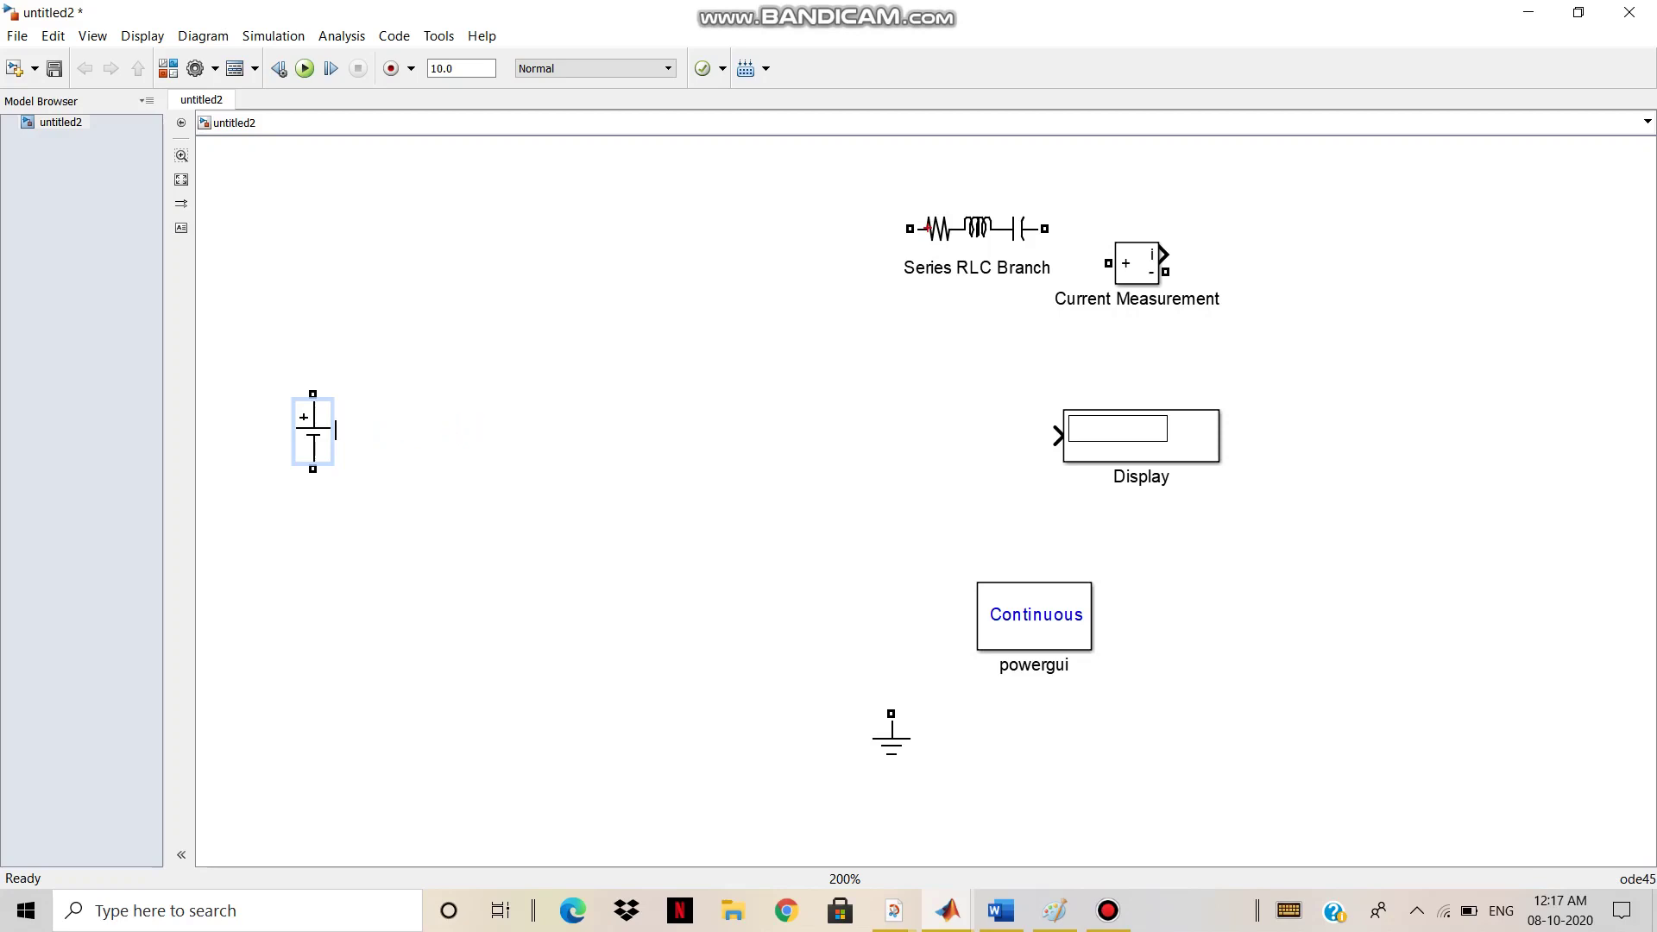
{"action": "type", "text": "20V"}
- Duplicate the 20V source and place the copy level with the original, a little left of the Display block
{"action": "left_click", "coordinate": [313, 431]}
{"action": "right_click", "coordinate": [313, 430]}
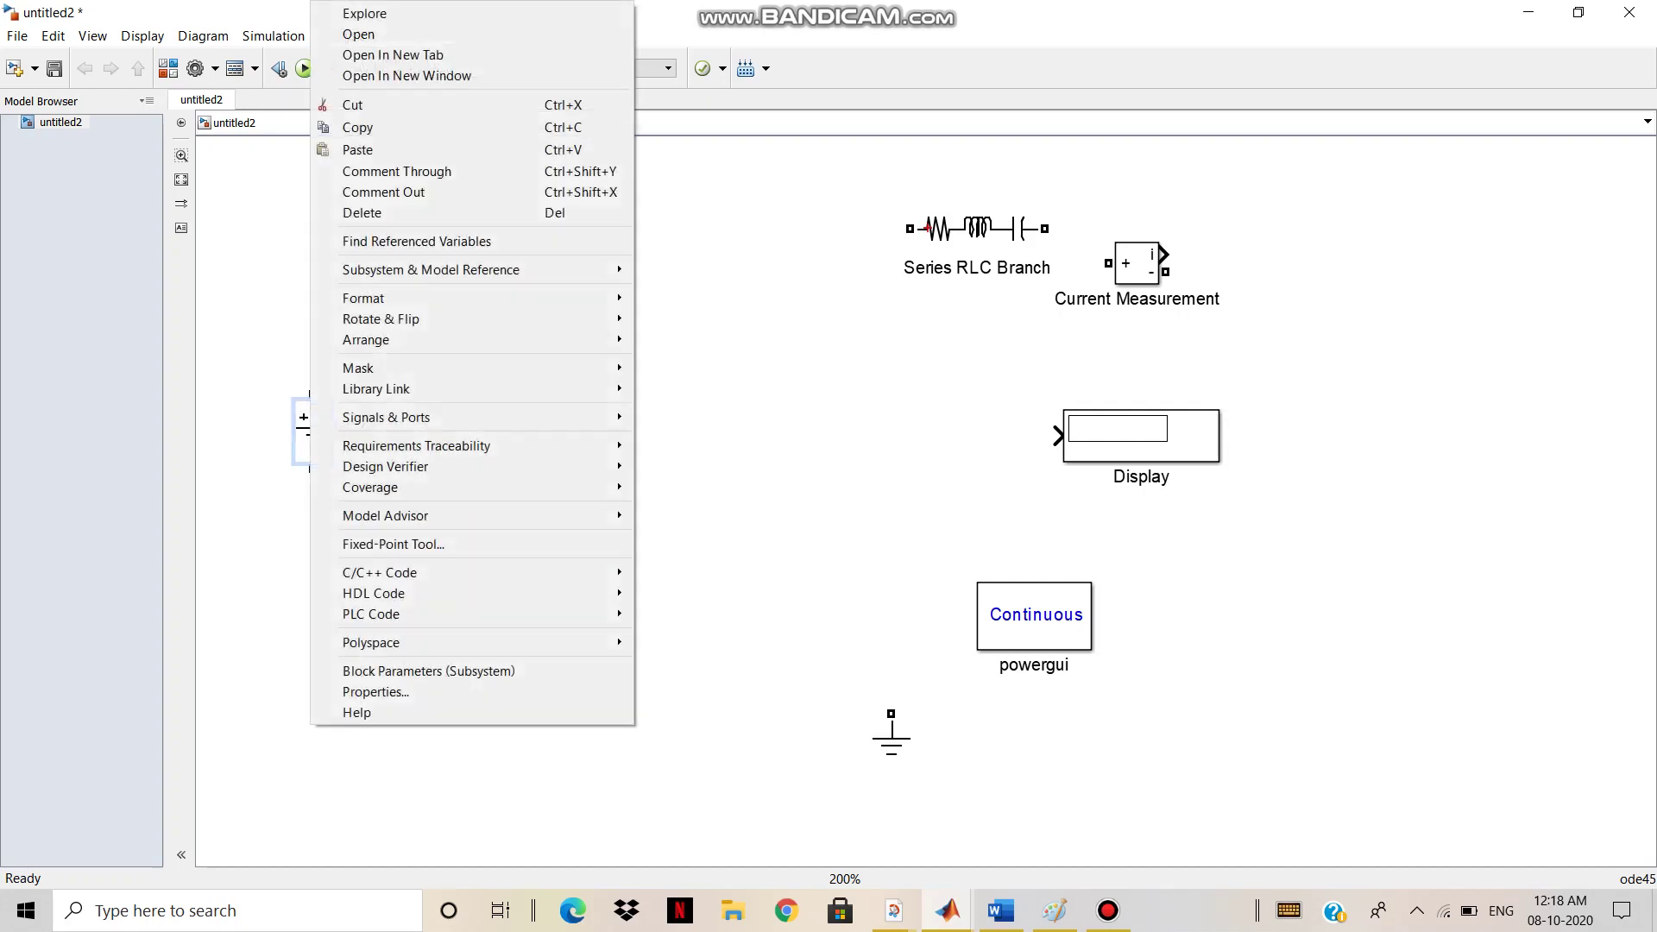
{"action": "mouse_move", "coordinate": [366, 339]}
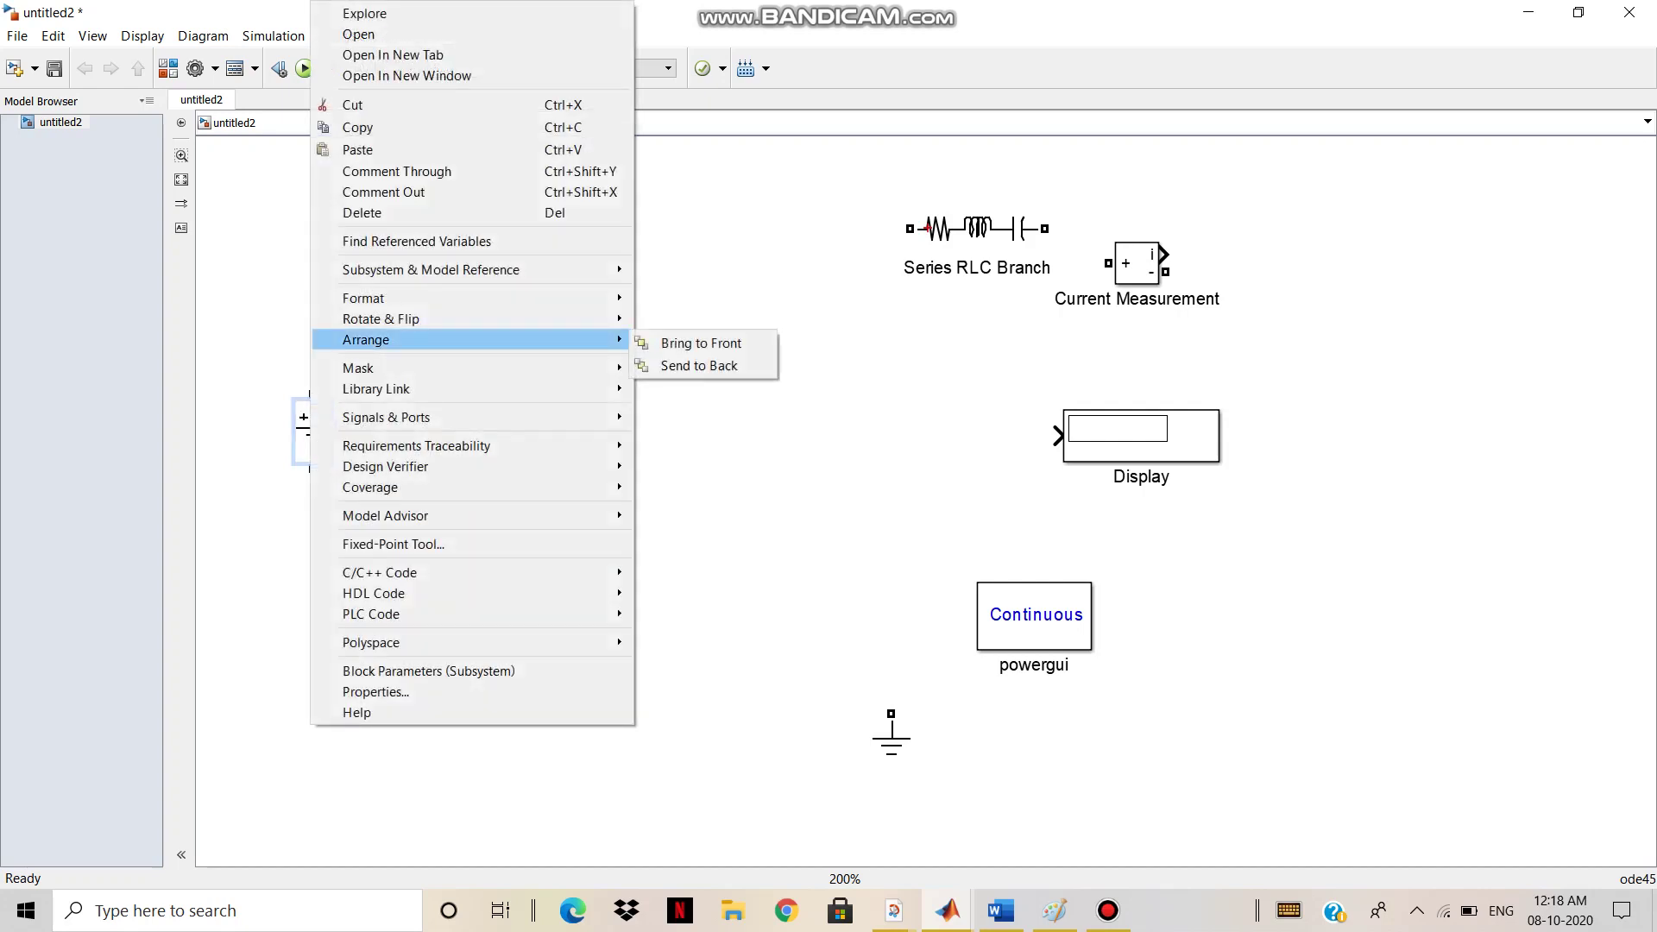
{"action": "left_click", "coordinate": [359, 127]}
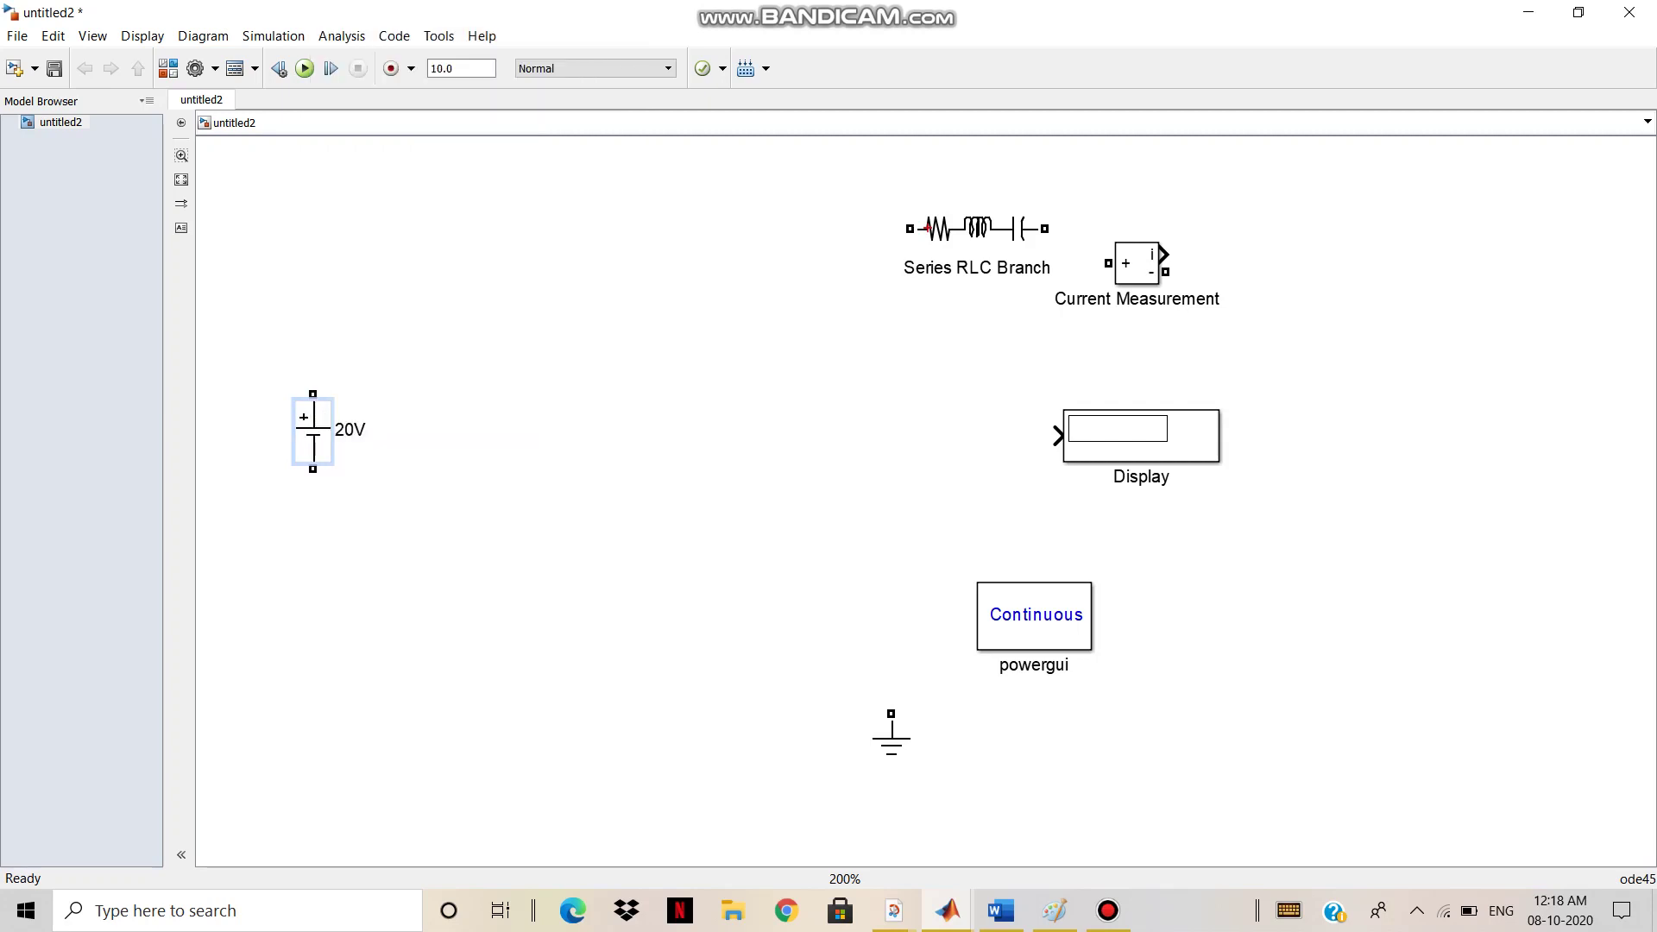
{"action": "right_click", "coordinate": [500, 445]}
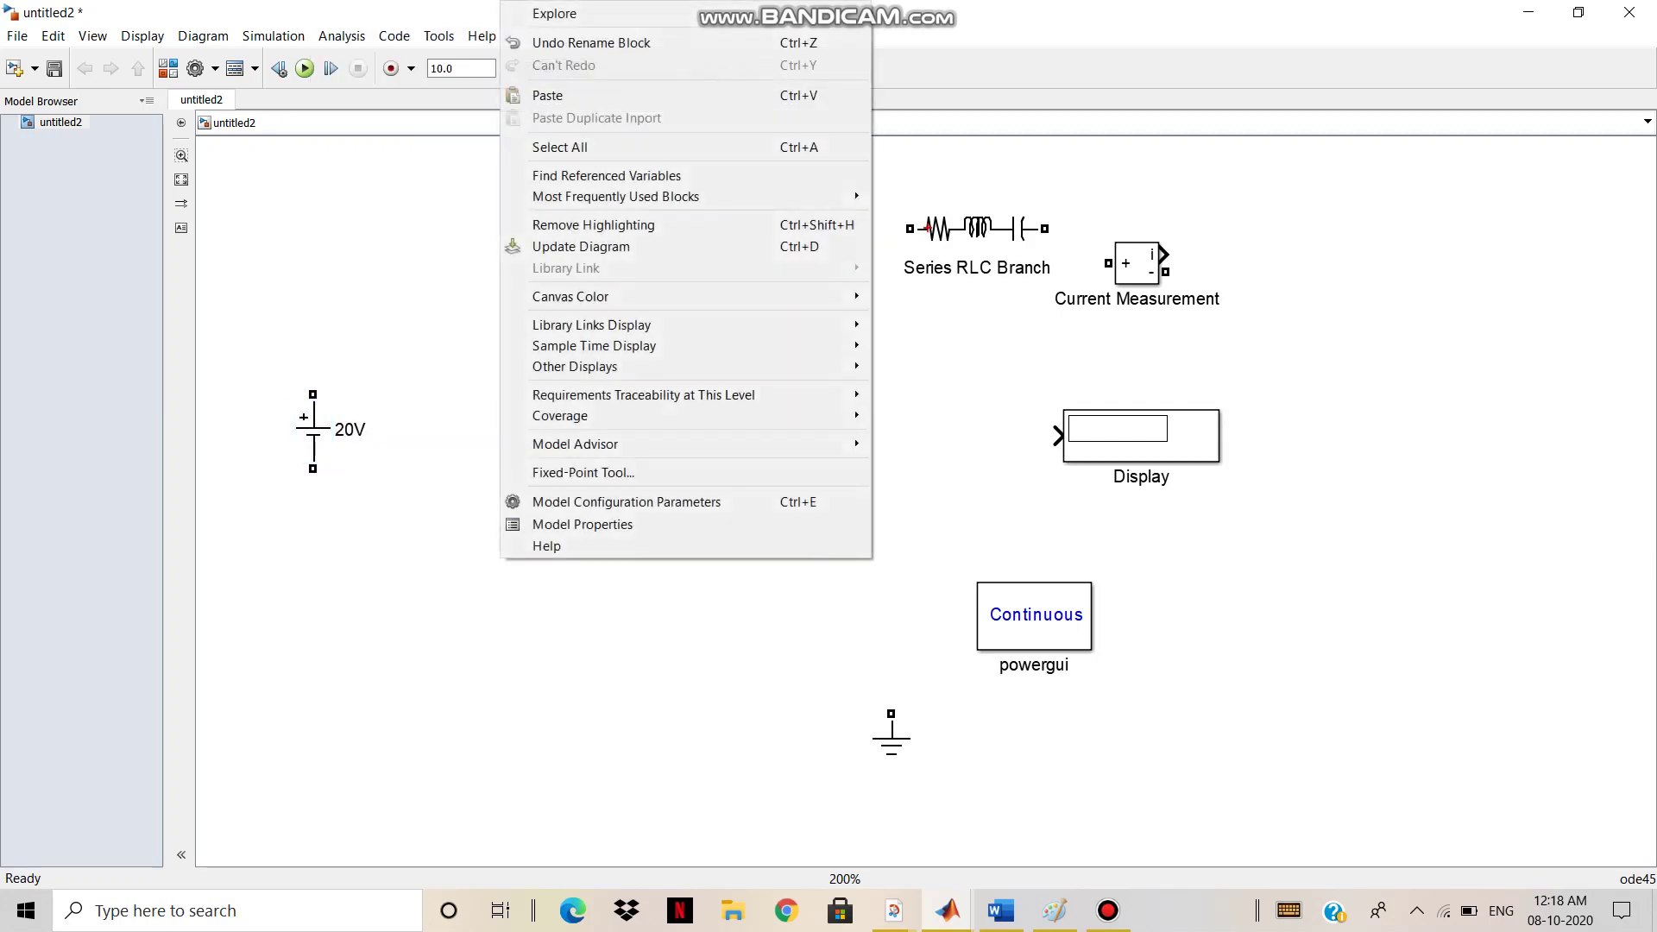
{"action": "left_click", "coordinate": [552, 95]}
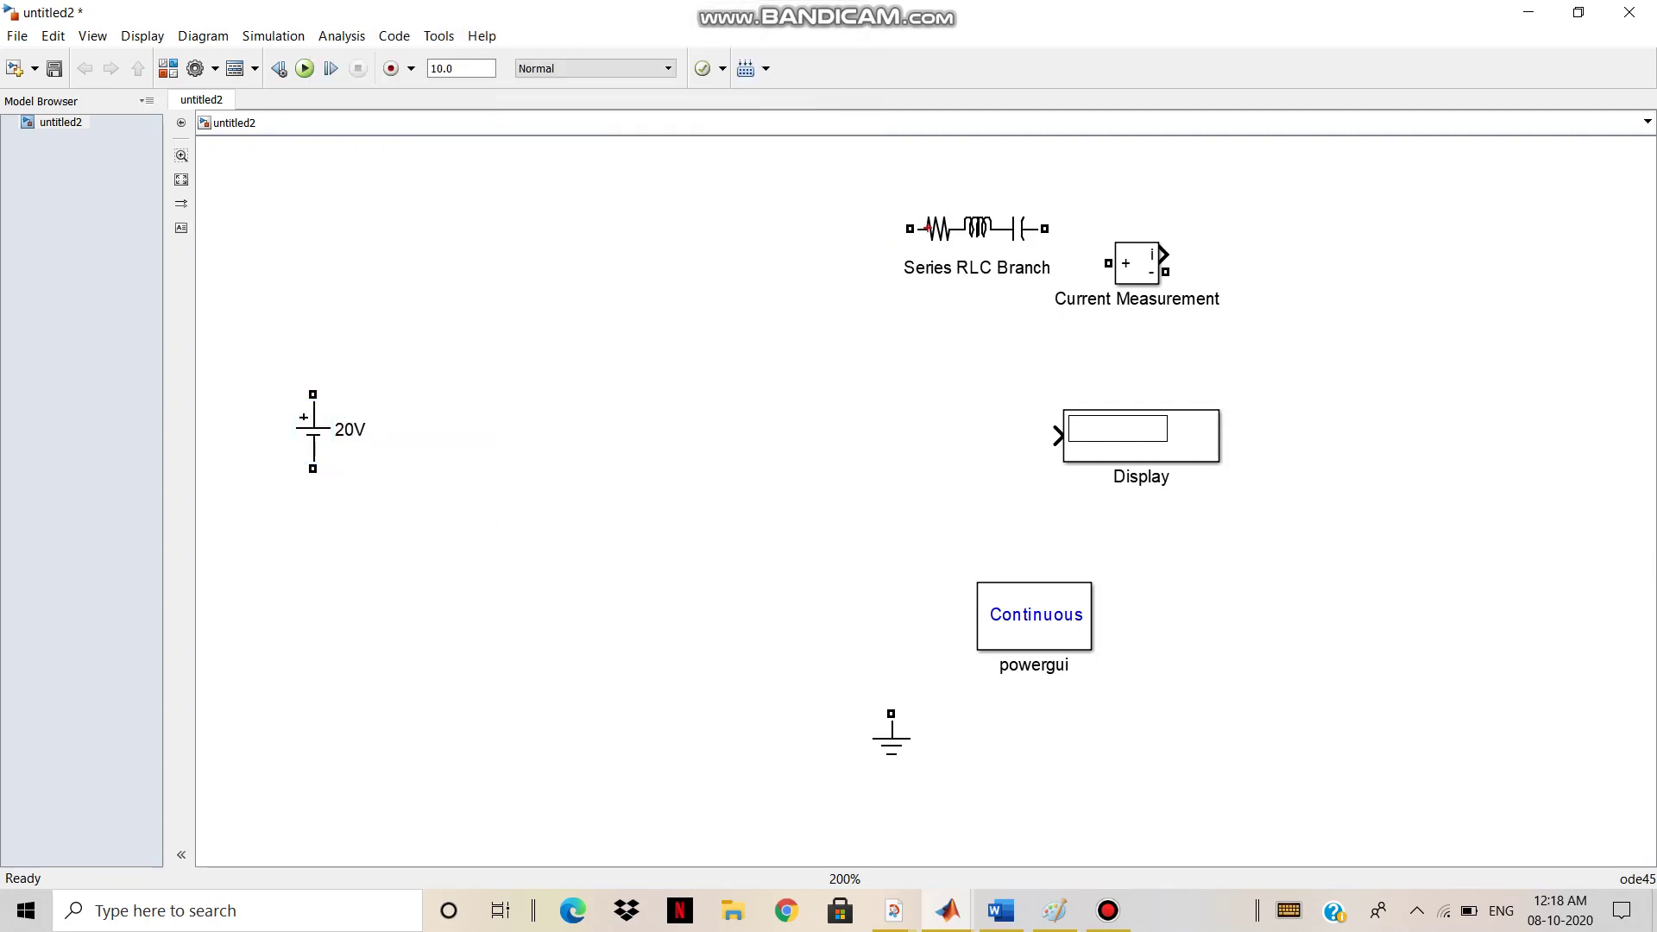
{"action": "left_click_drag", "start_coordinate": [519, 449], "coordinate": [848, 440]}
- Rename the copied voltage source as 10V and shift it slightly closer to the Display block
{"action": "left_click", "coordinate": [908, 439]}
{"action": "key", "text": "BackSpace"}
{"action": "key", "text": "BackSpace"}
{"action": "key", "text": "BackSpace"}
{"action": "key", "text": "BackSpace"}
{"action": "type", "text": "10V"}
{"action": "left_click_drag", "start_coordinate": [848, 440], "coordinate": [908, 440]}
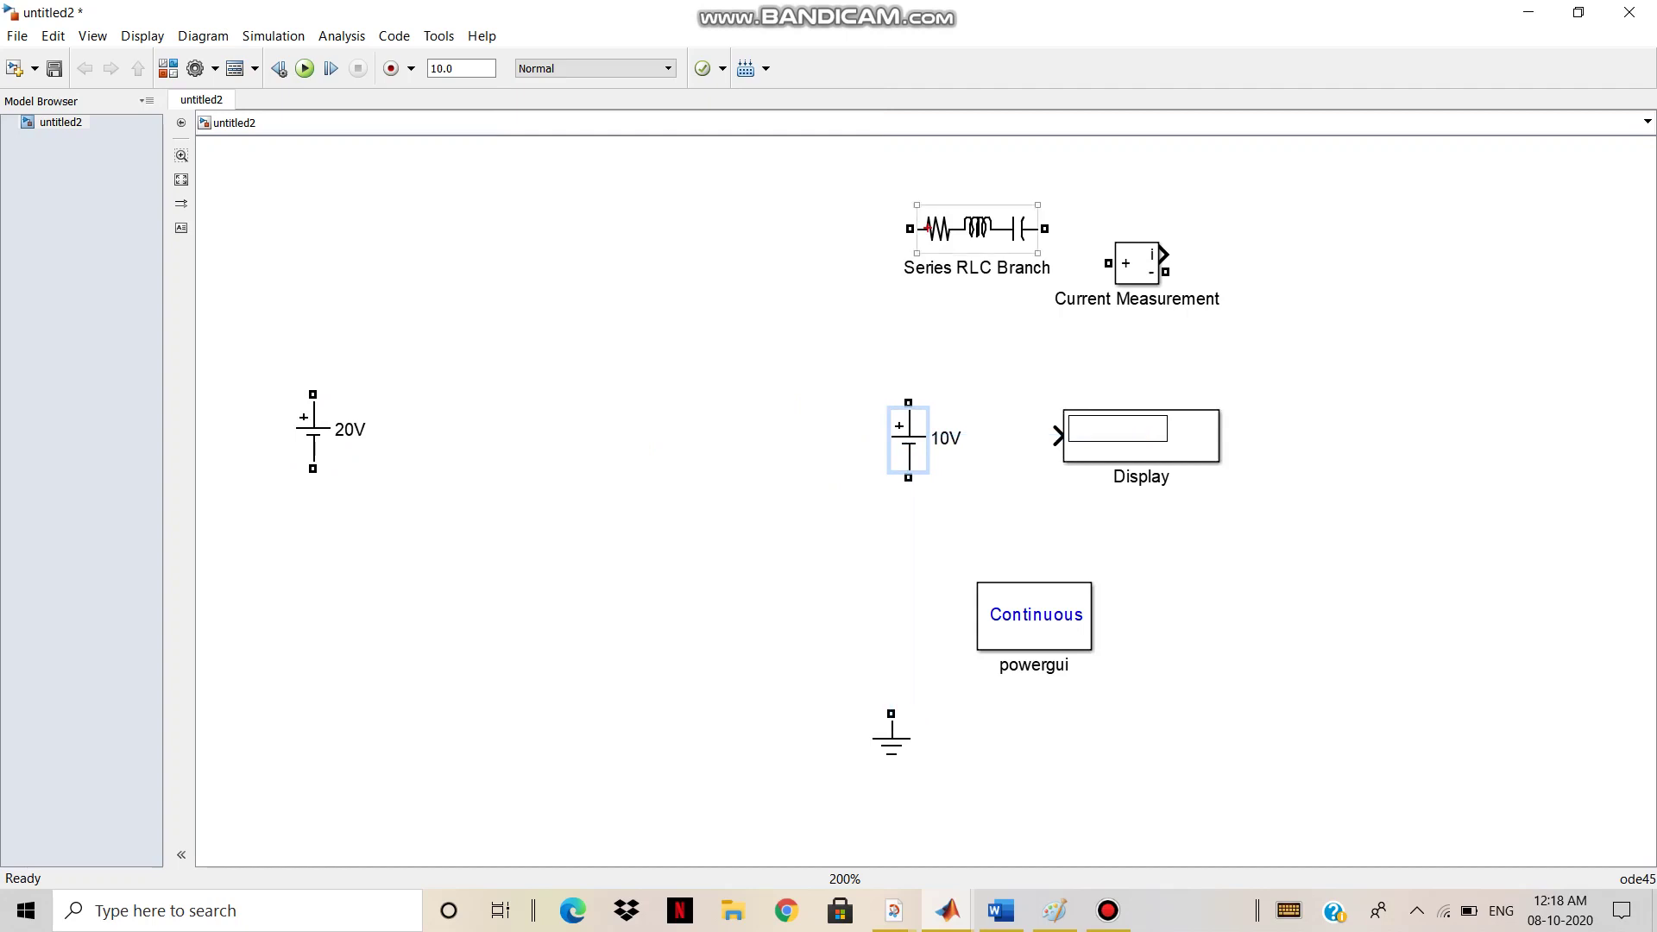
- Set the Series RLC Branch's branch type to R and apply the change
{"action": "double_click", "coordinate": [926, 228]}
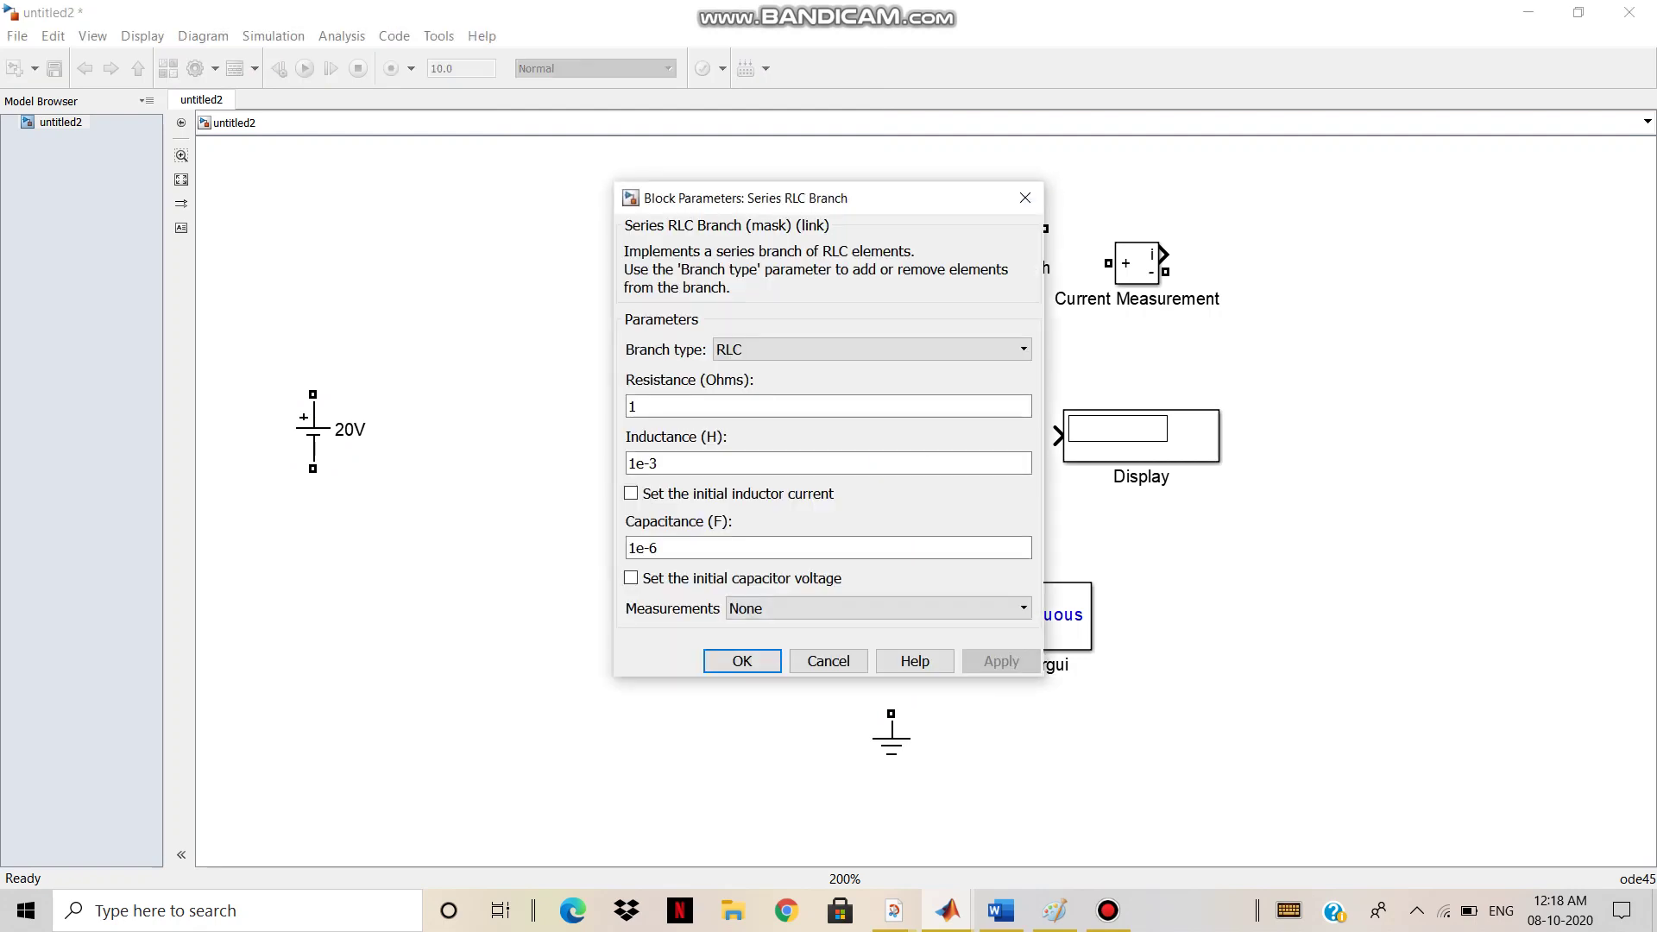
{"action": "left_click", "coordinate": [871, 349]}
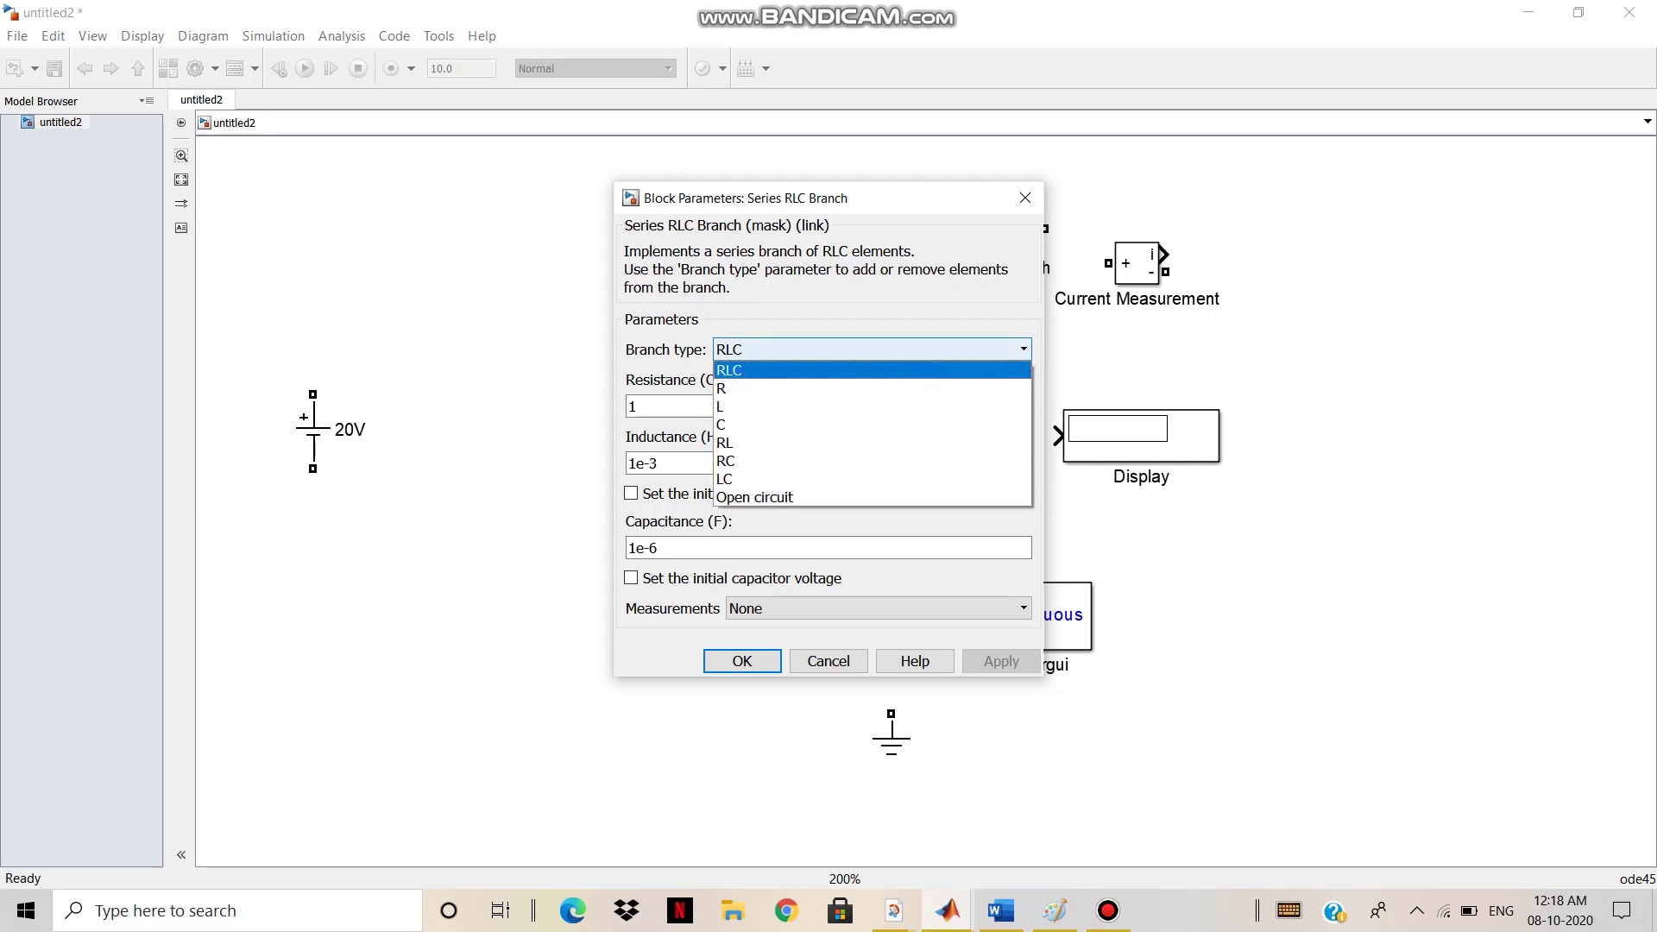
{"action": "left_click", "coordinate": [722, 388]}
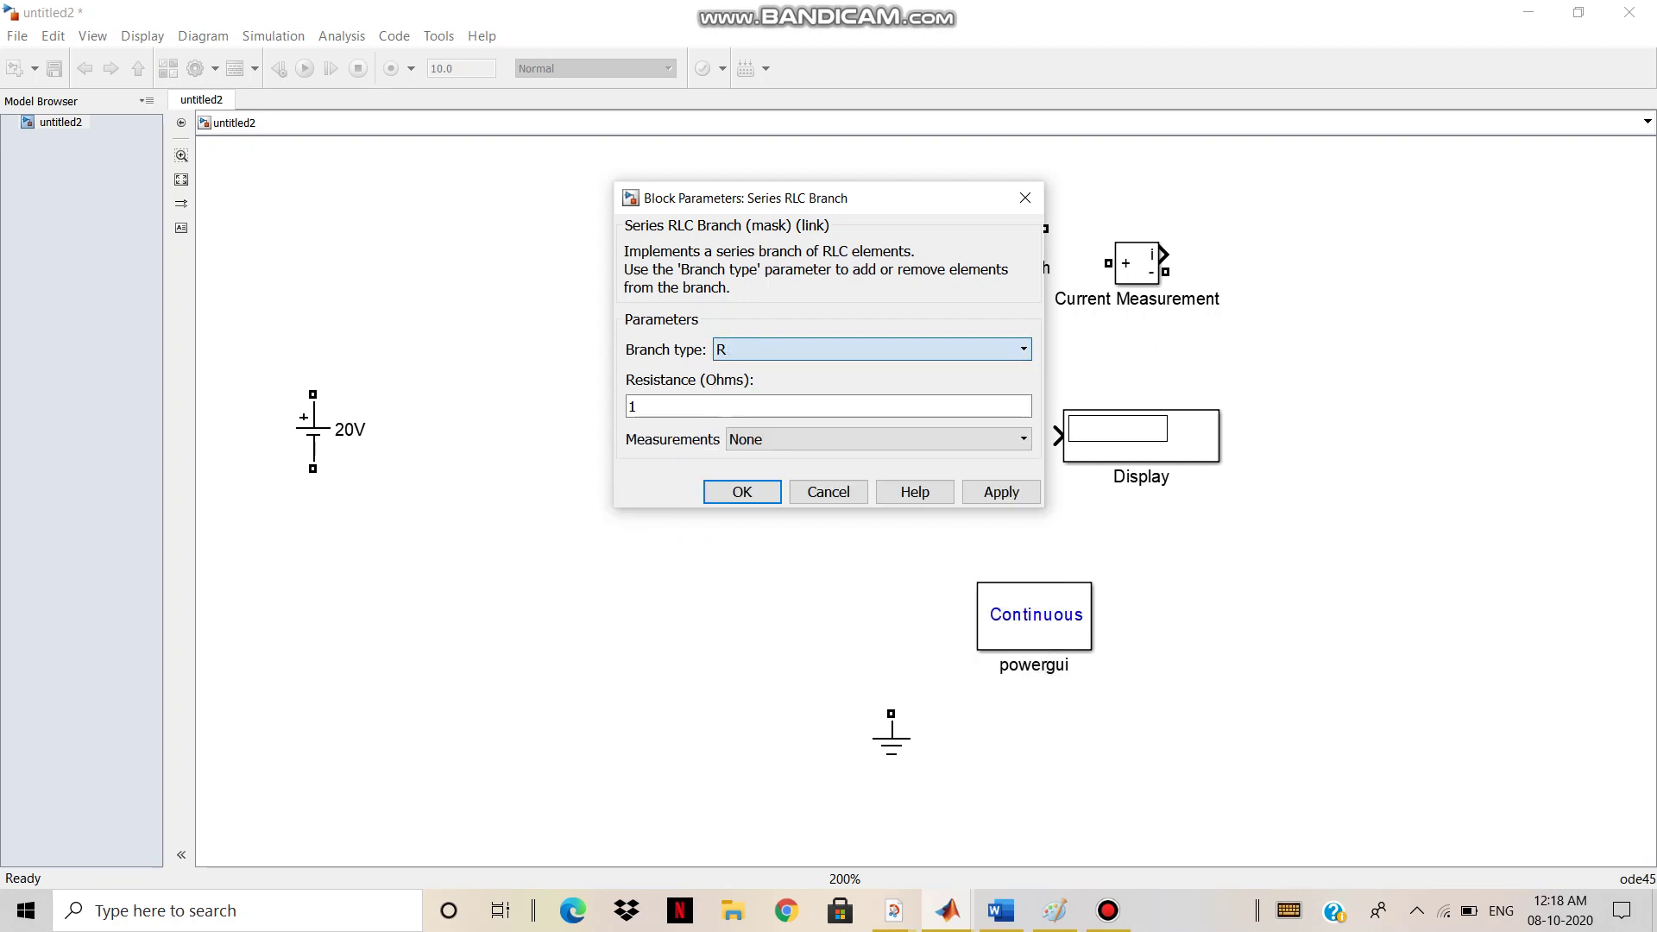
{"action": "left_click", "coordinate": [1001, 492]}
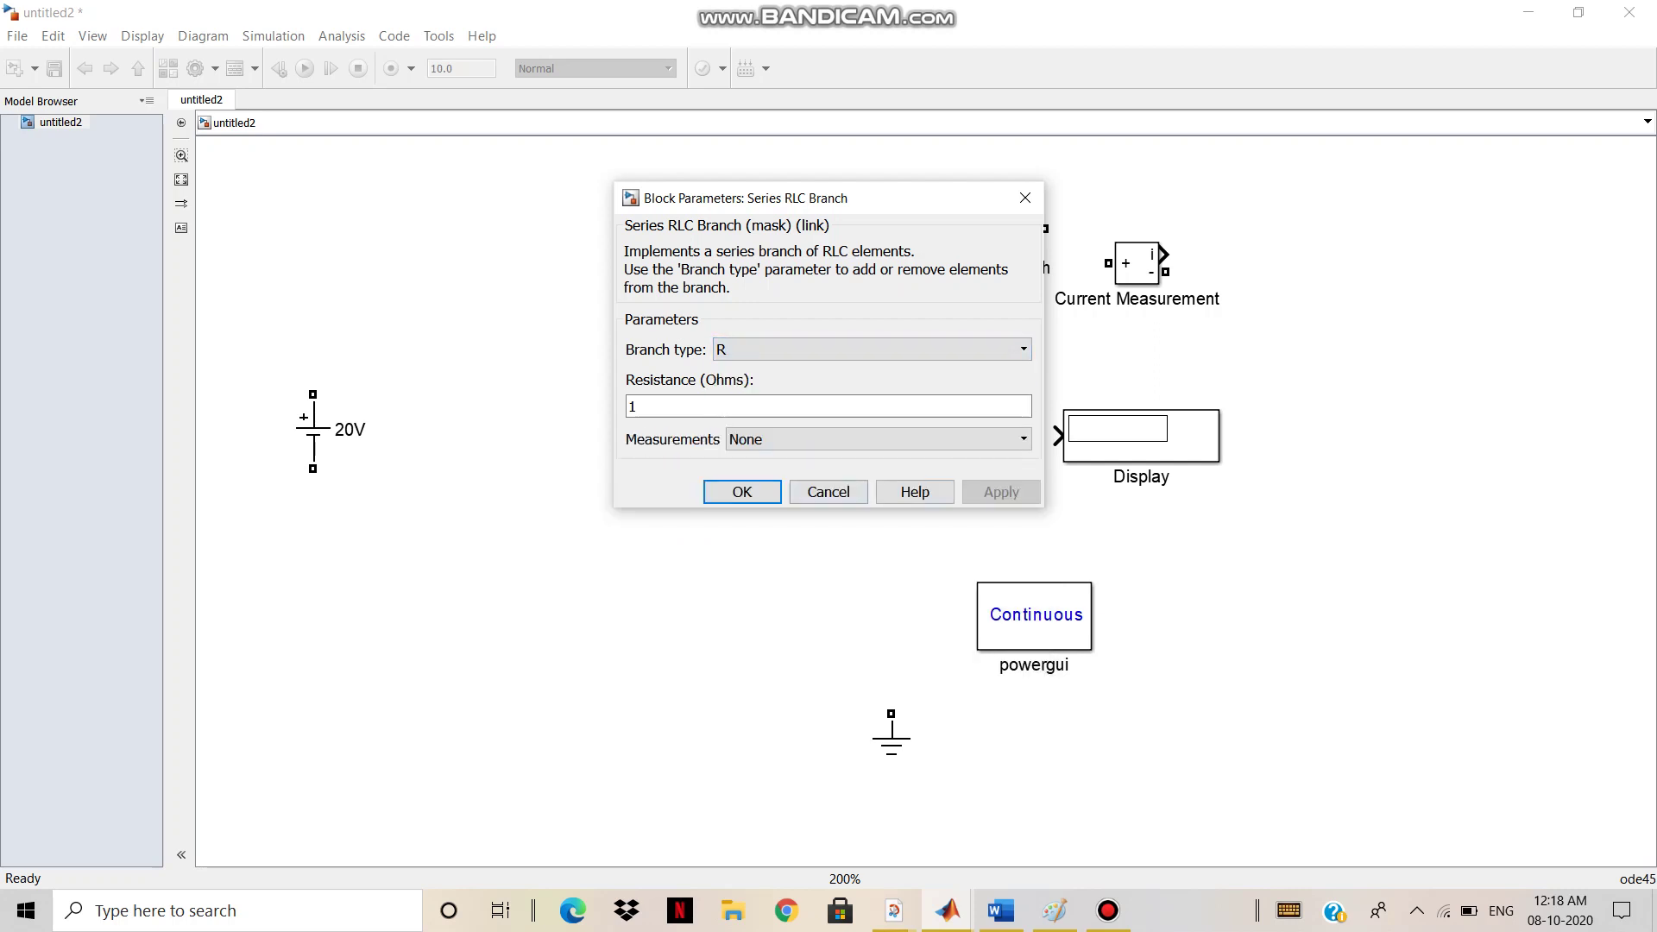
{"action": "left_click", "coordinate": [743, 492]}
- Rename the resistor branch as 4 OHM and place it above and to the right of the 20V source
{"action": "left_click_drag", "start_coordinate": [977, 228], "coordinate": [770, 237]}
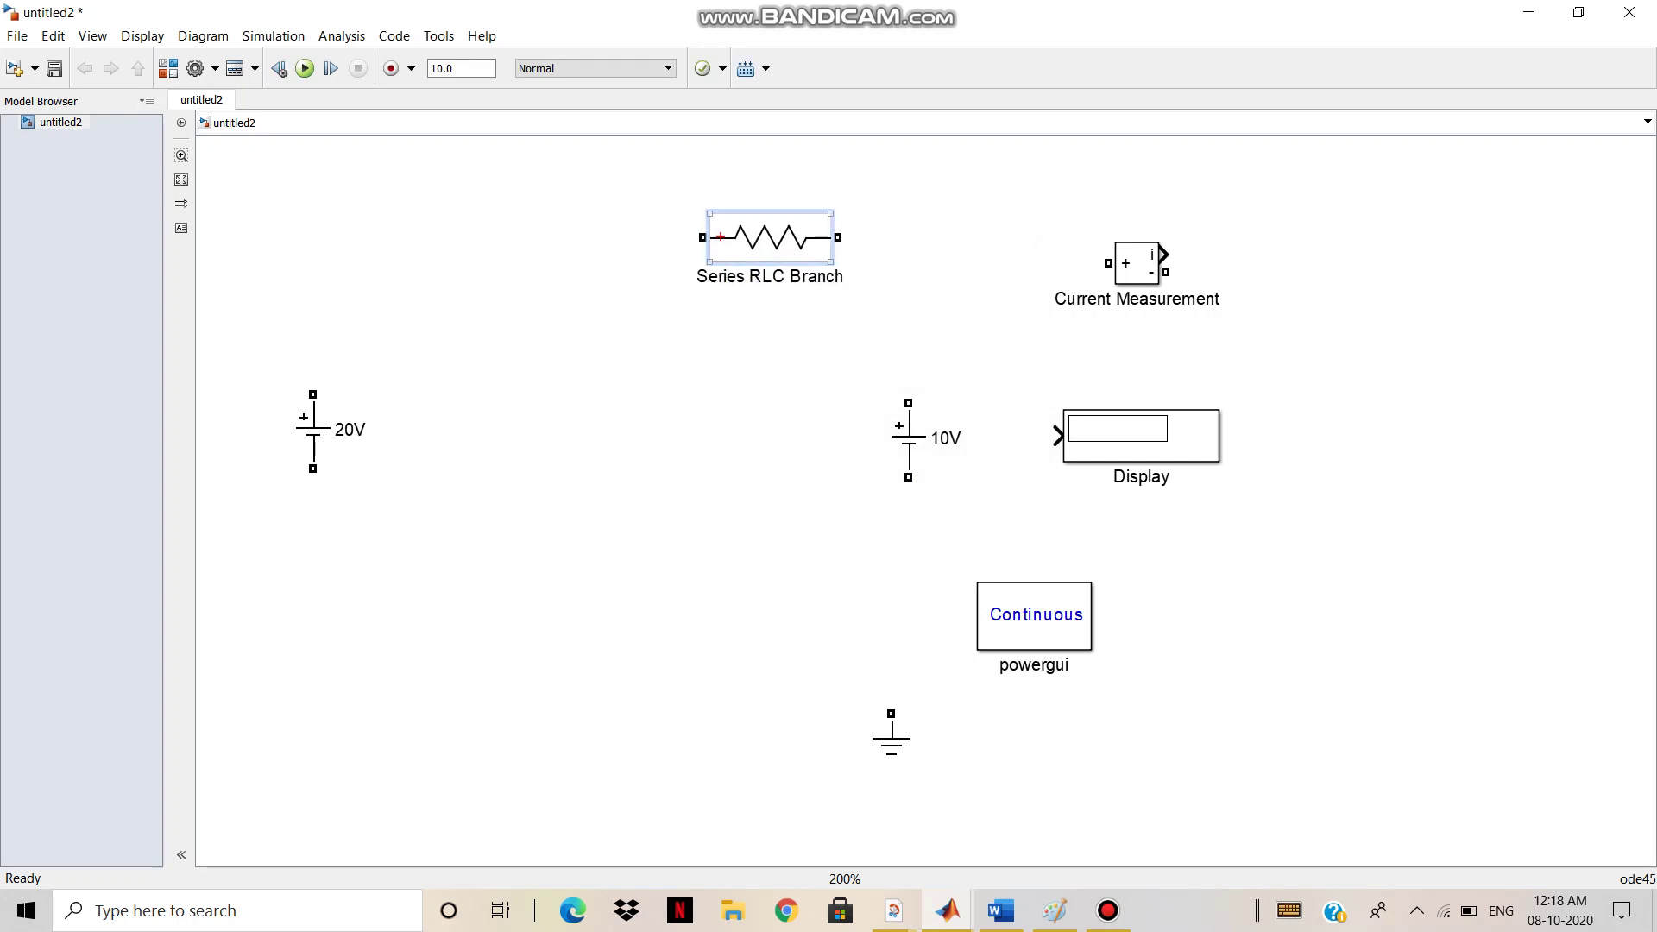
{"action": "left_click_drag", "start_coordinate": [696, 276], "coordinate": [846, 277]}
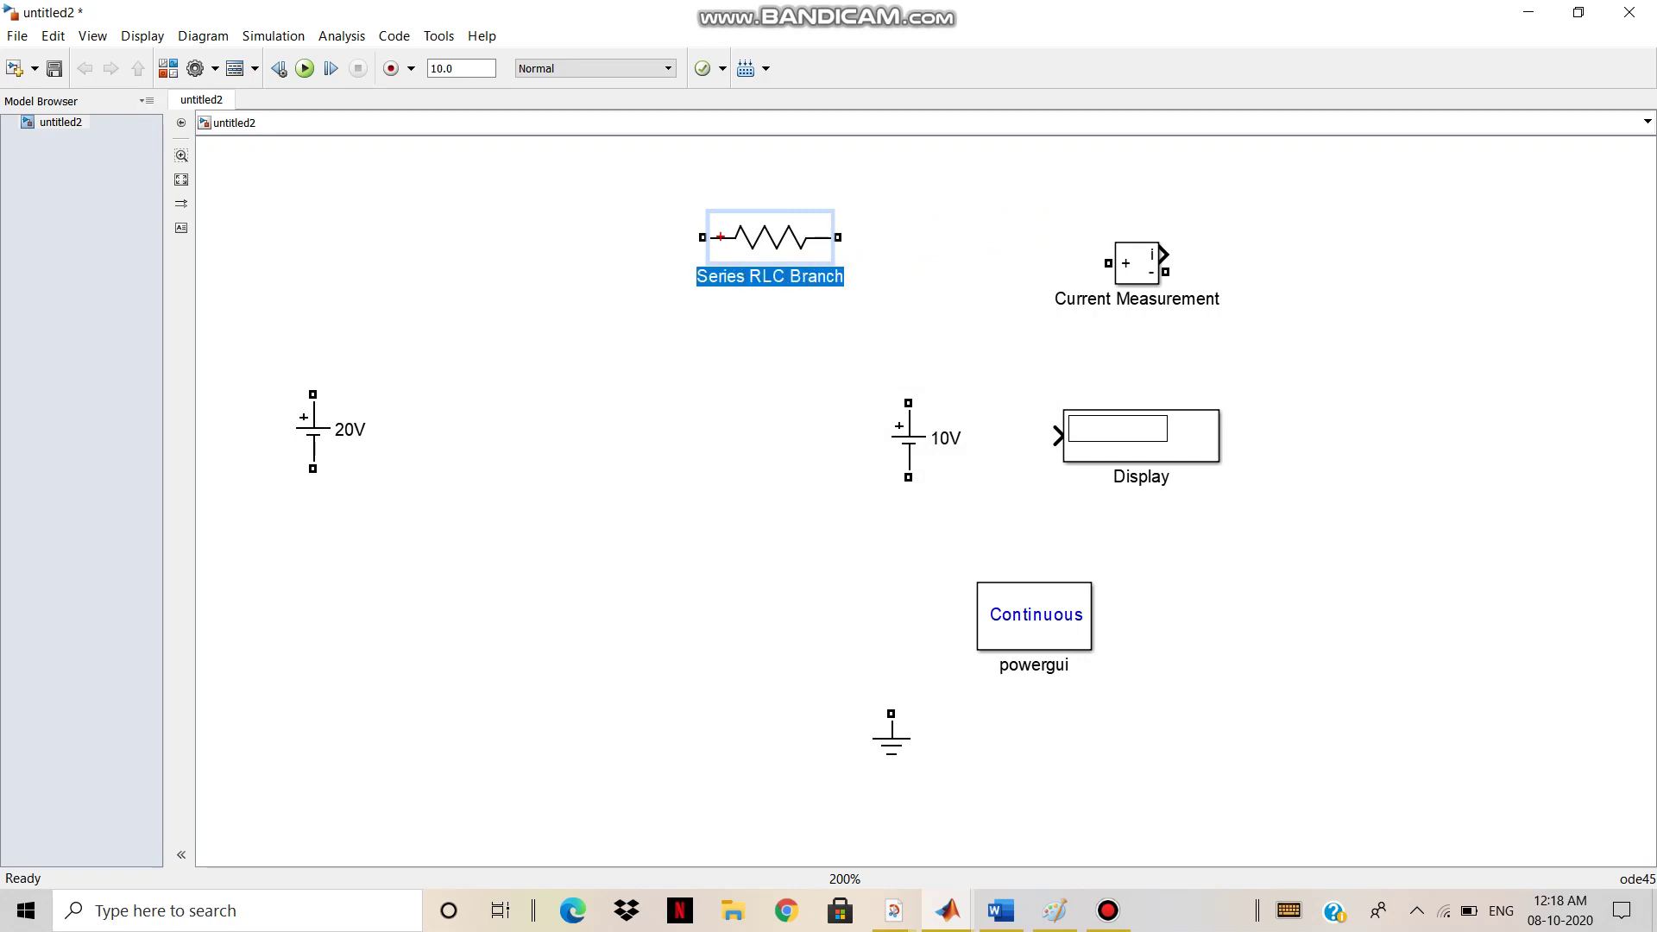
{"action": "type", "text": "4"}
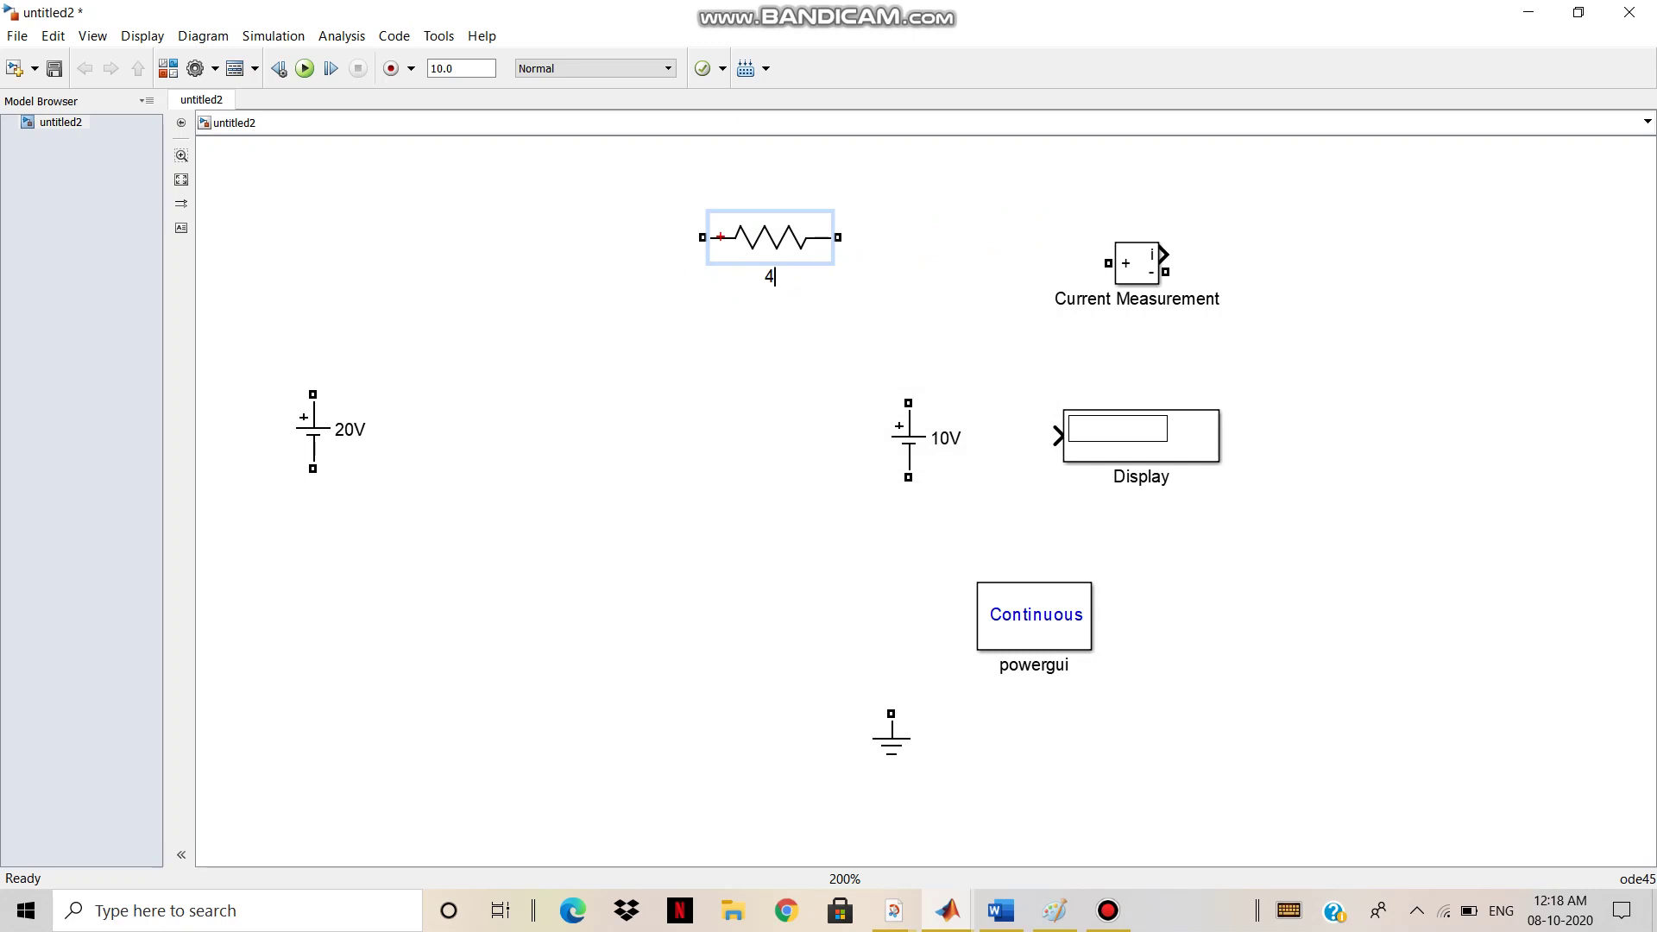
{"action": "type", "text": " OHM"}
{"action": "left_click_drag", "start_coordinate": [770, 237], "coordinate": [519, 289]}
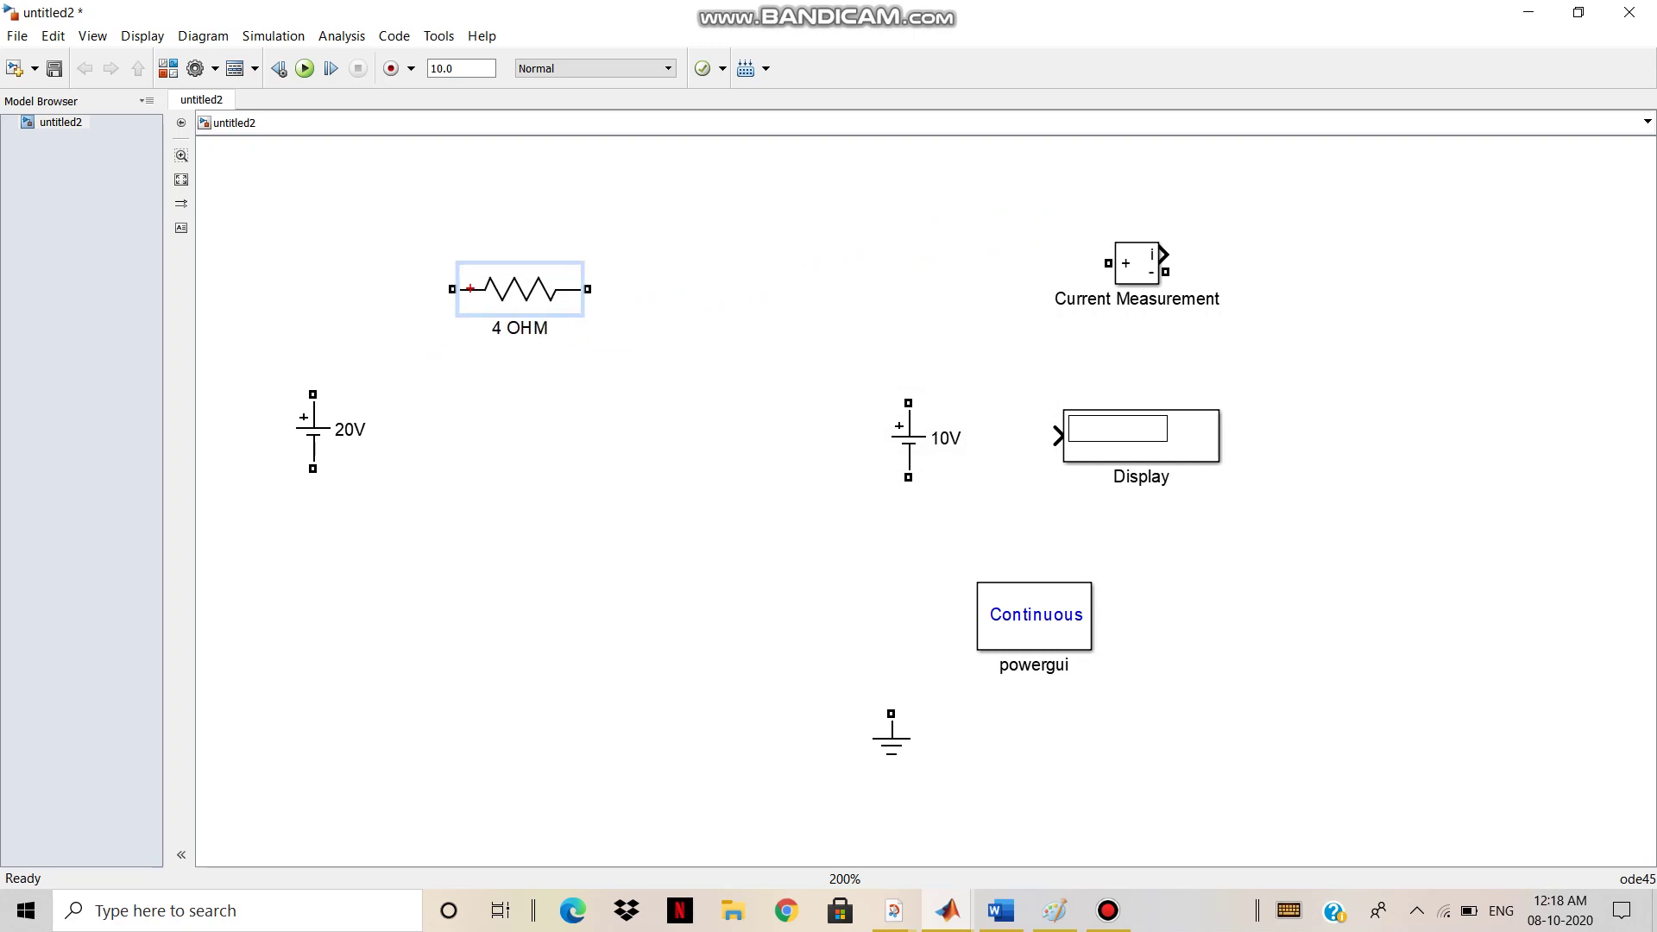
- Duplicate the 4 OHM resistor and place the copy to its right in the same row
{"action": "right_click", "coordinate": [552, 289]}
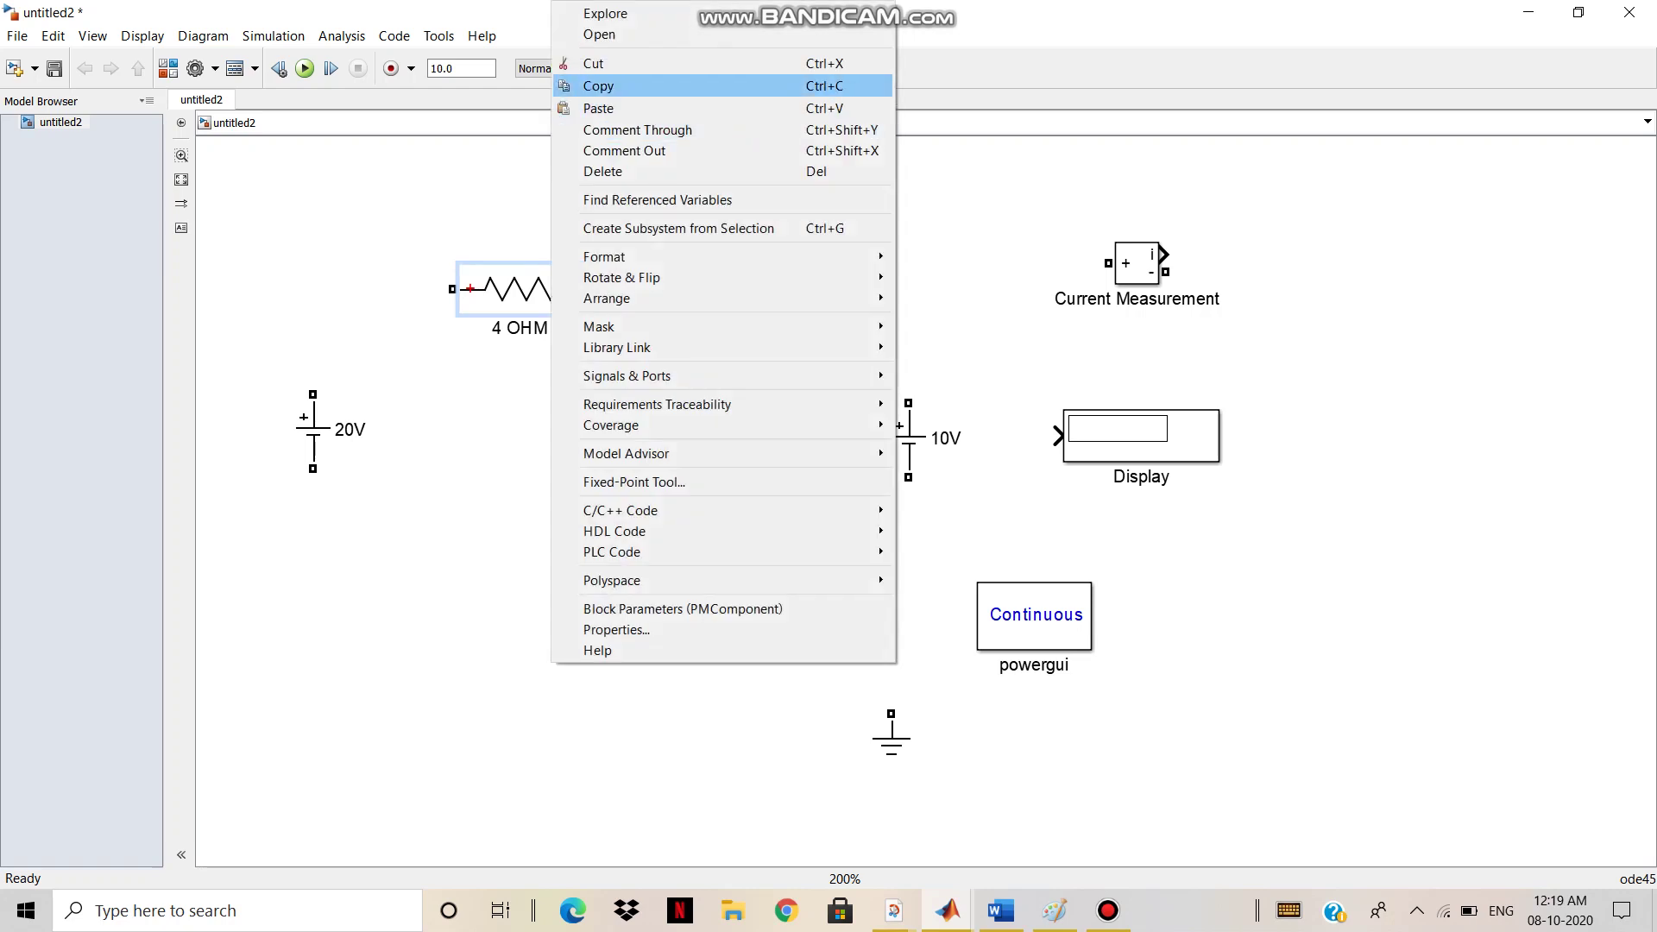
{"action": "left_click", "coordinate": [598, 85]}
{"action": "right_click", "coordinate": [662, 278]}
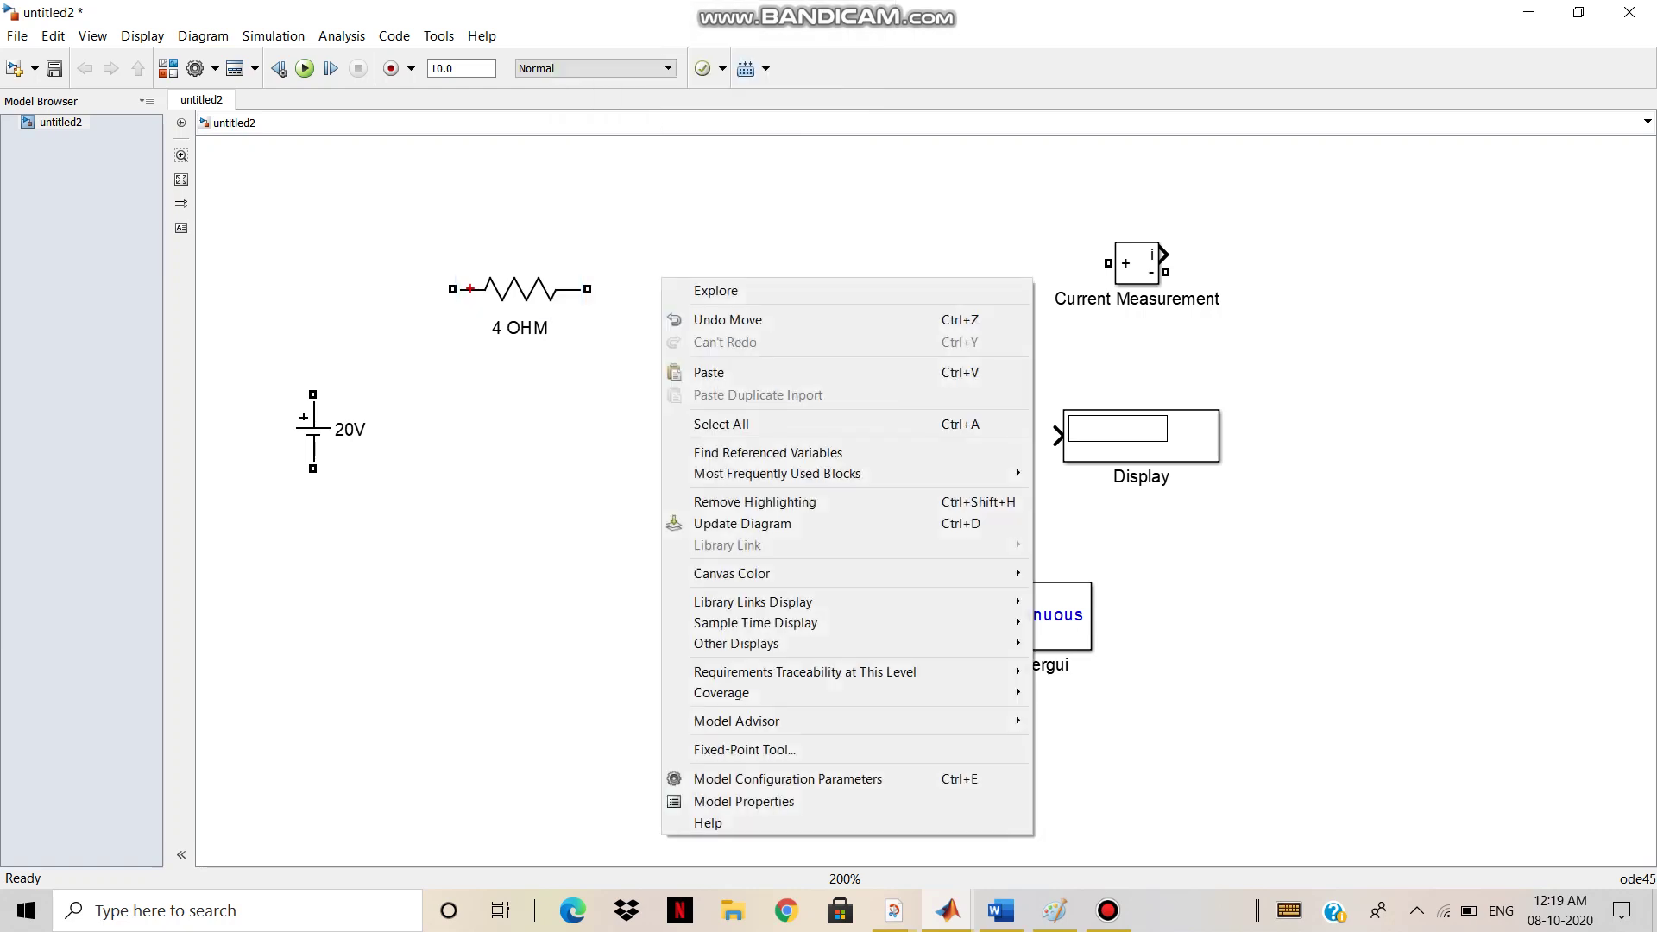
{"action": "left_click", "coordinate": [709, 372]}
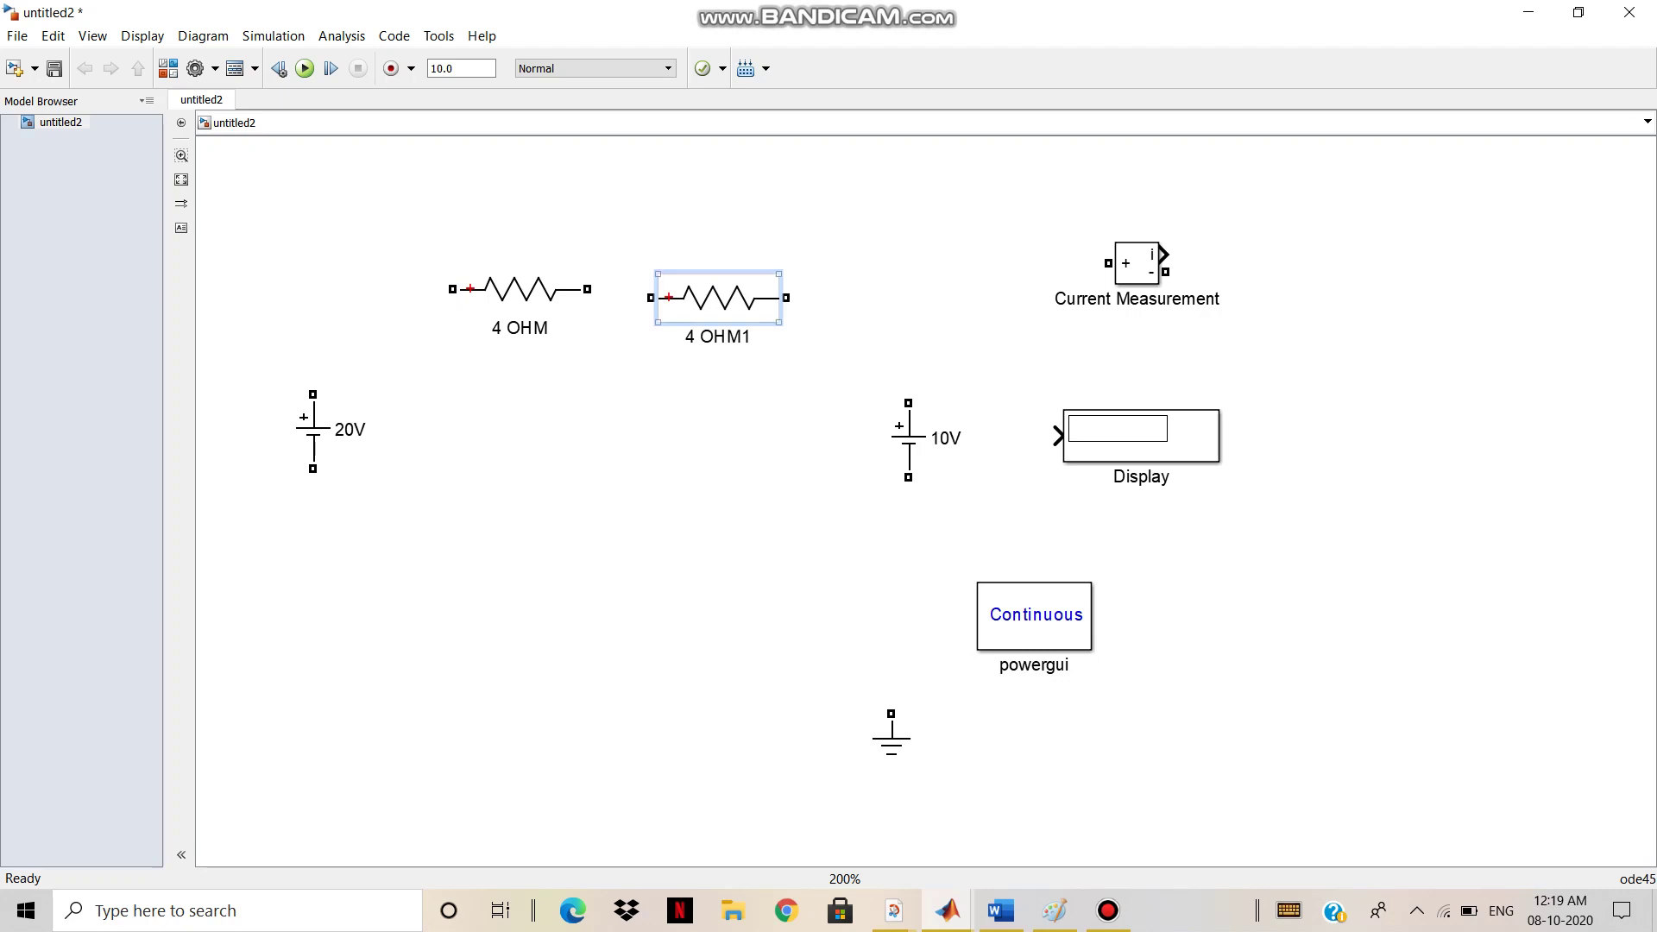
{"action": "mouse_move", "coordinate": [718, 298]}
{"action": "left_mouse_down"}
{"action": "mouse_move", "coordinate": [744, 289]}
{"action": "mouse_move", "coordinate": [709, 328]}
{"action": "left_mouse_up"}
- Rename the copied resistor as 3 OHM
{"action": "left_click", "coordinate": [725, 328]}
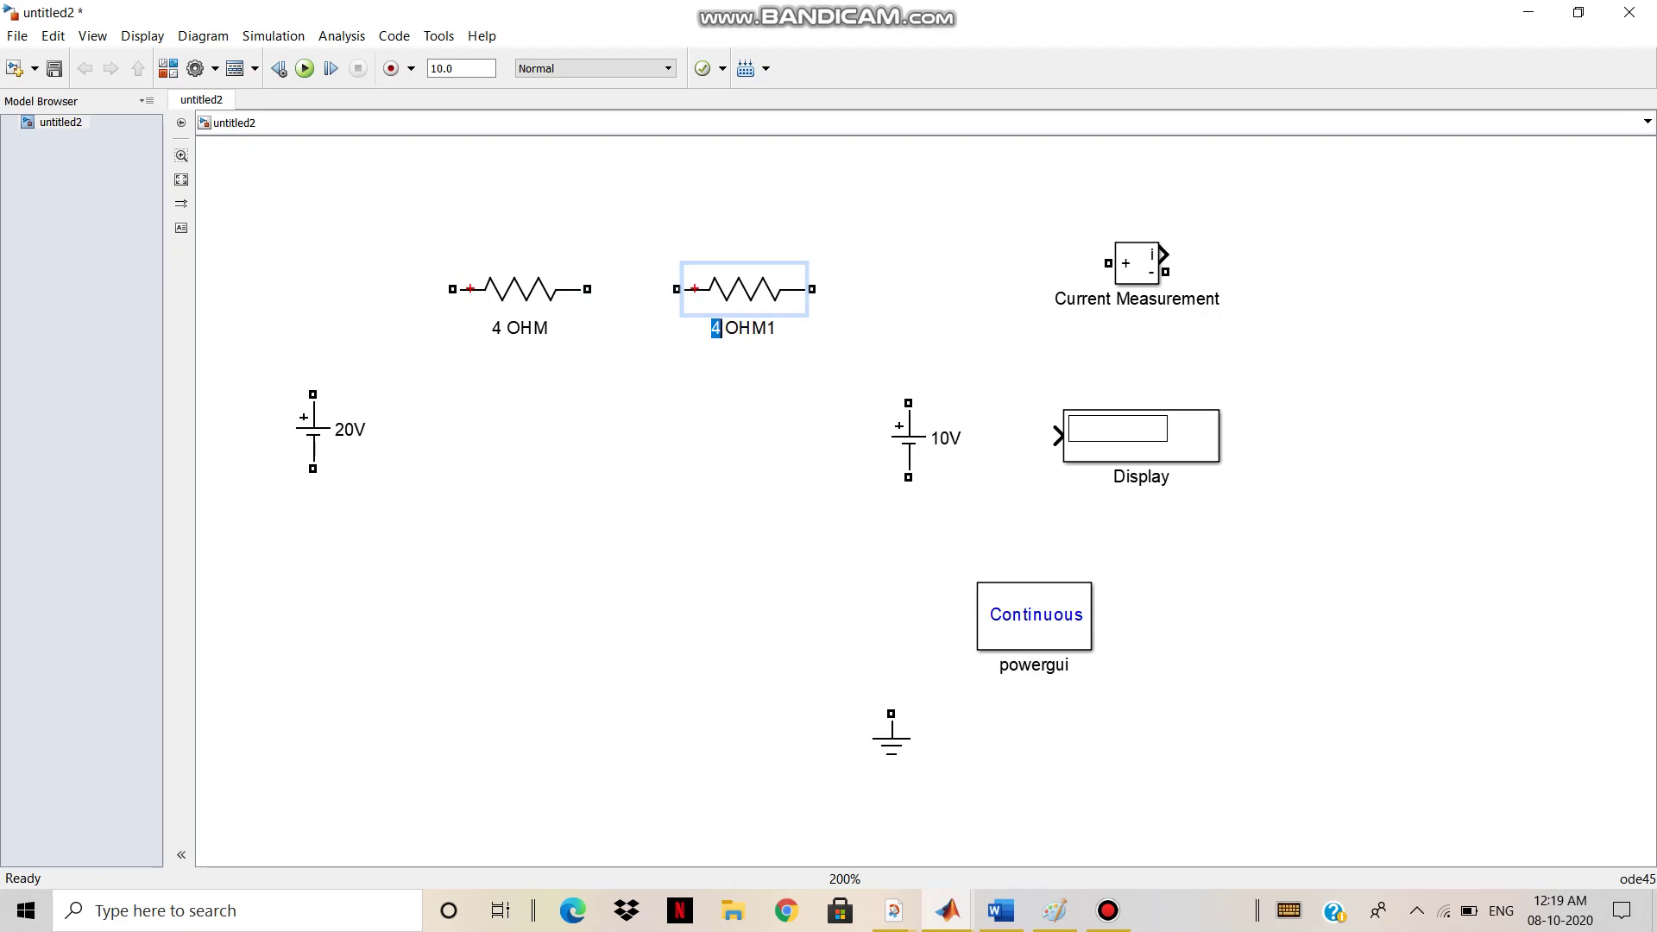
{"action": "type", "text": "3"}
{"action": "key", "text": "BackSpace"}
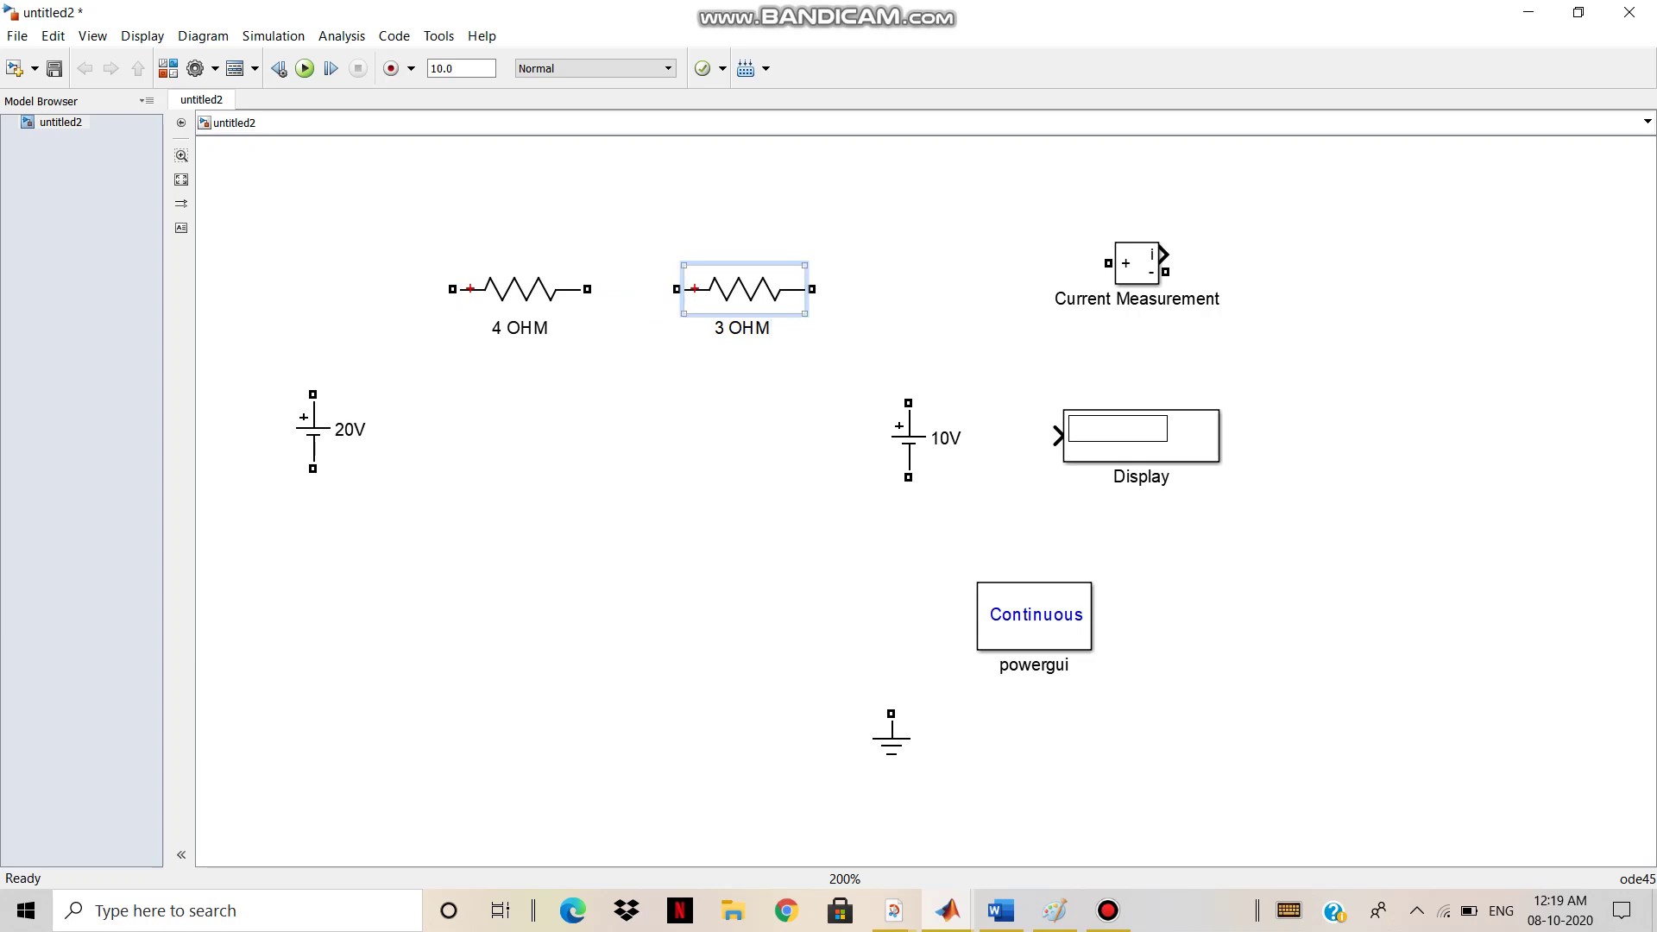
- Duplicate the 3 OHM resistor, placing the copy between the 20V and 10V sources, and rotate it clockwise
{"action": "right_click", "coordinate": [721, 290]}
{"action": "left_click", "coordinate": [763, 86]}
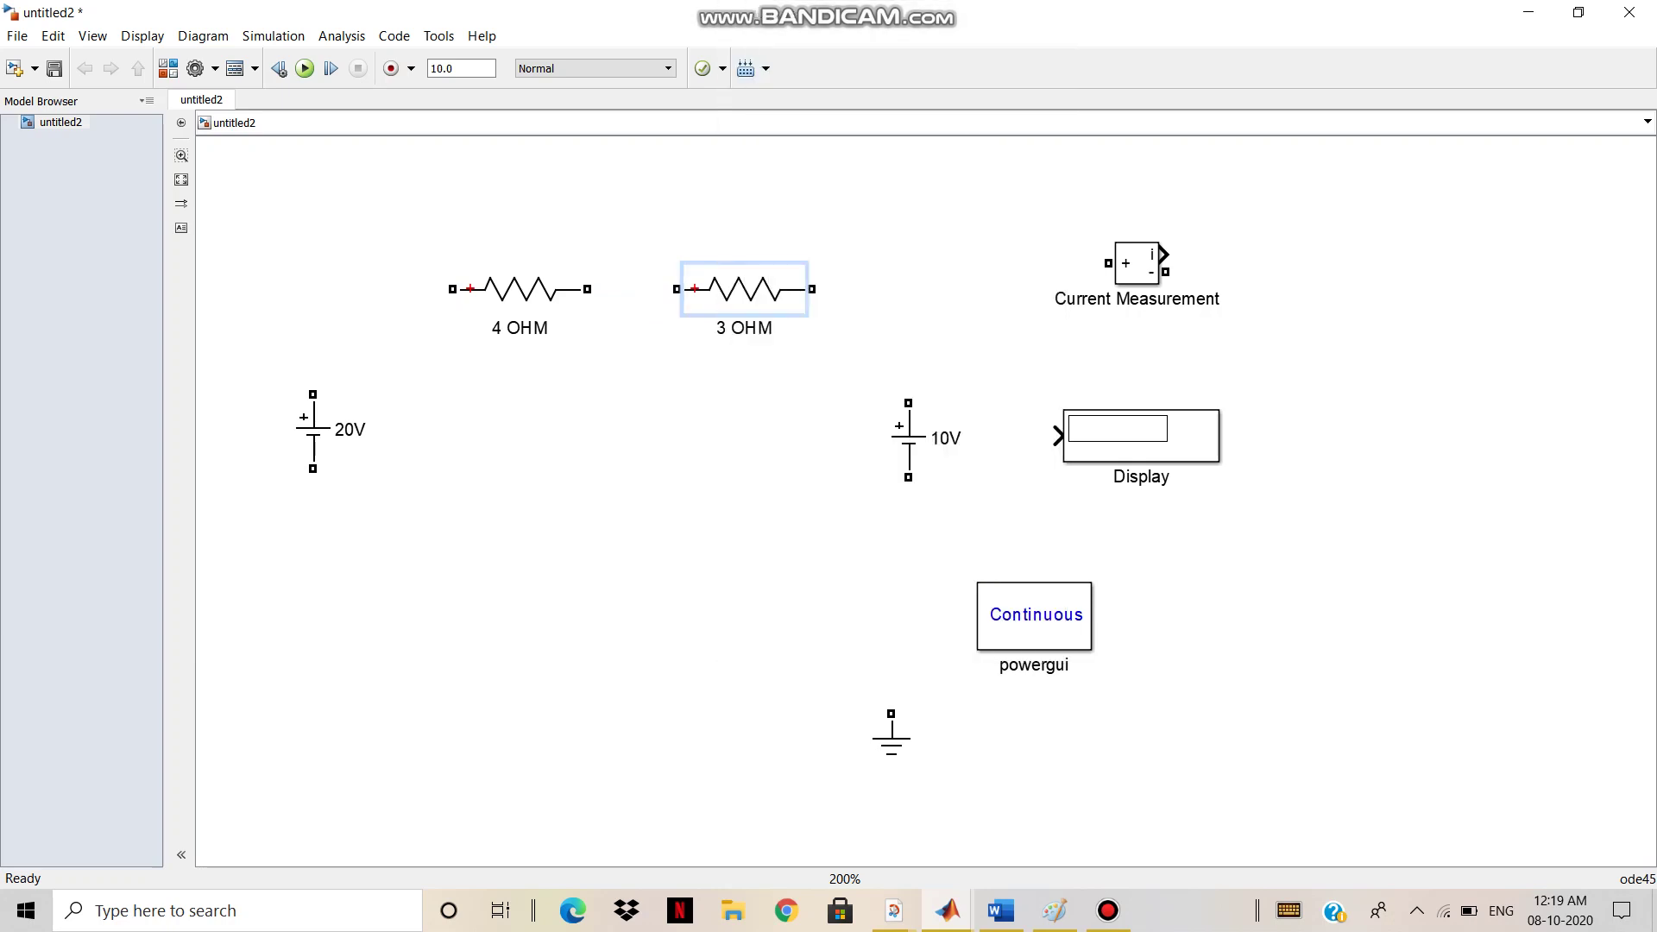
{"action": "right_click", "coordinate": [621, 449]}
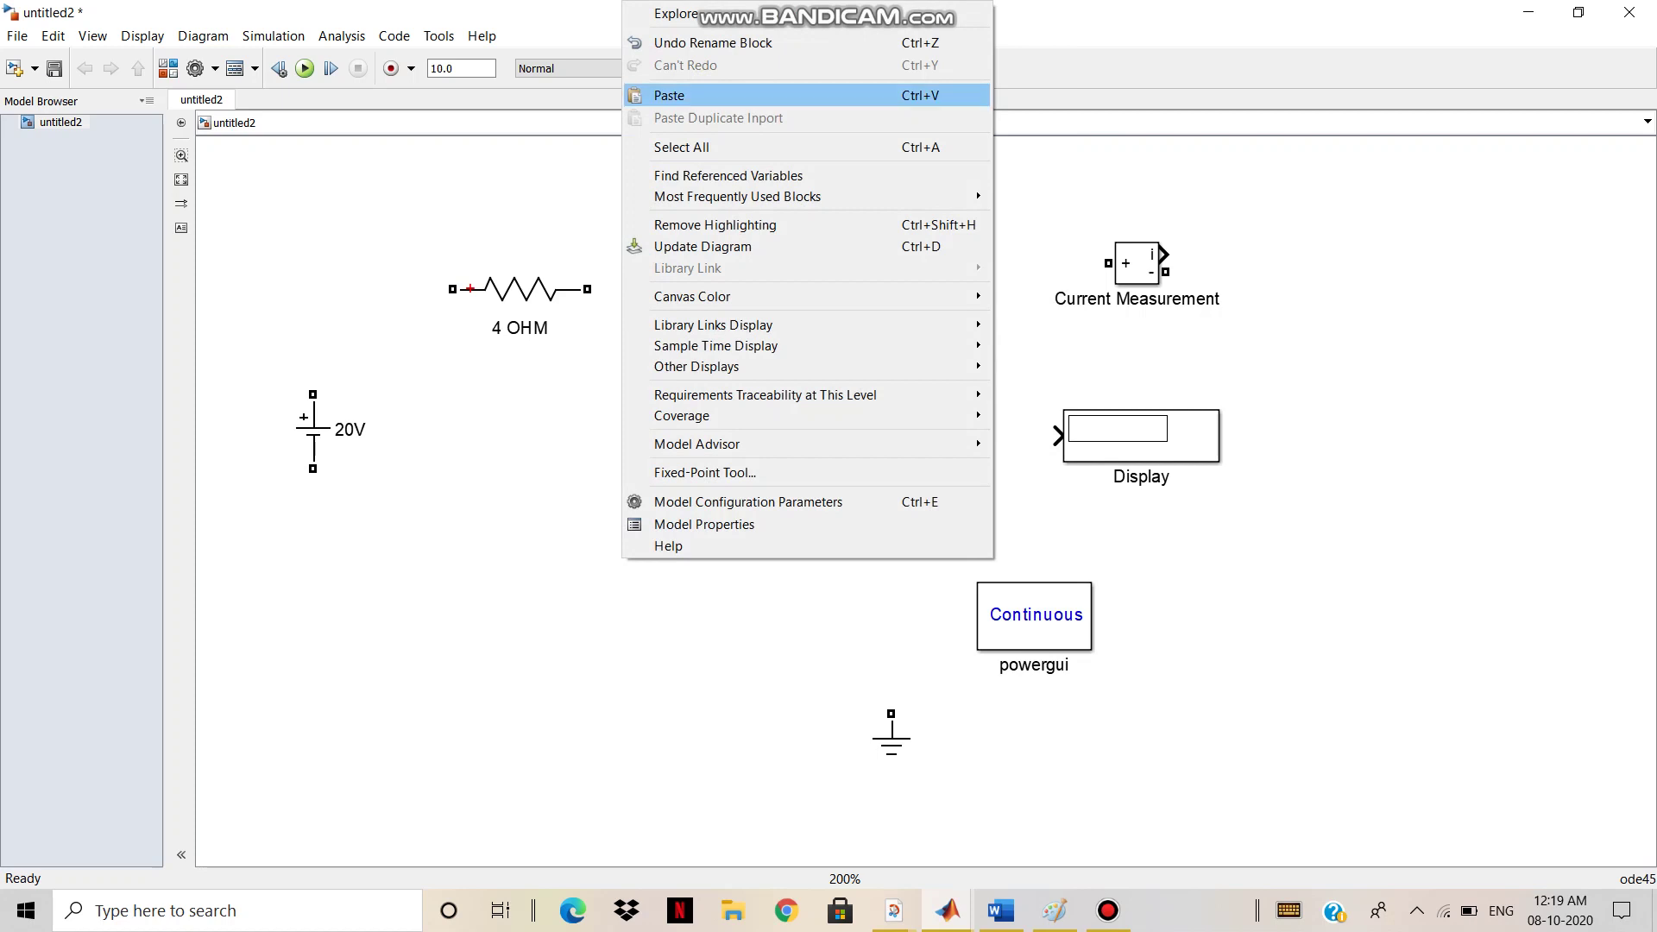
{"action": "left_click", "coordinate": [674, 95]}
{"action": "right_click", "coordinate": [684, 401]}
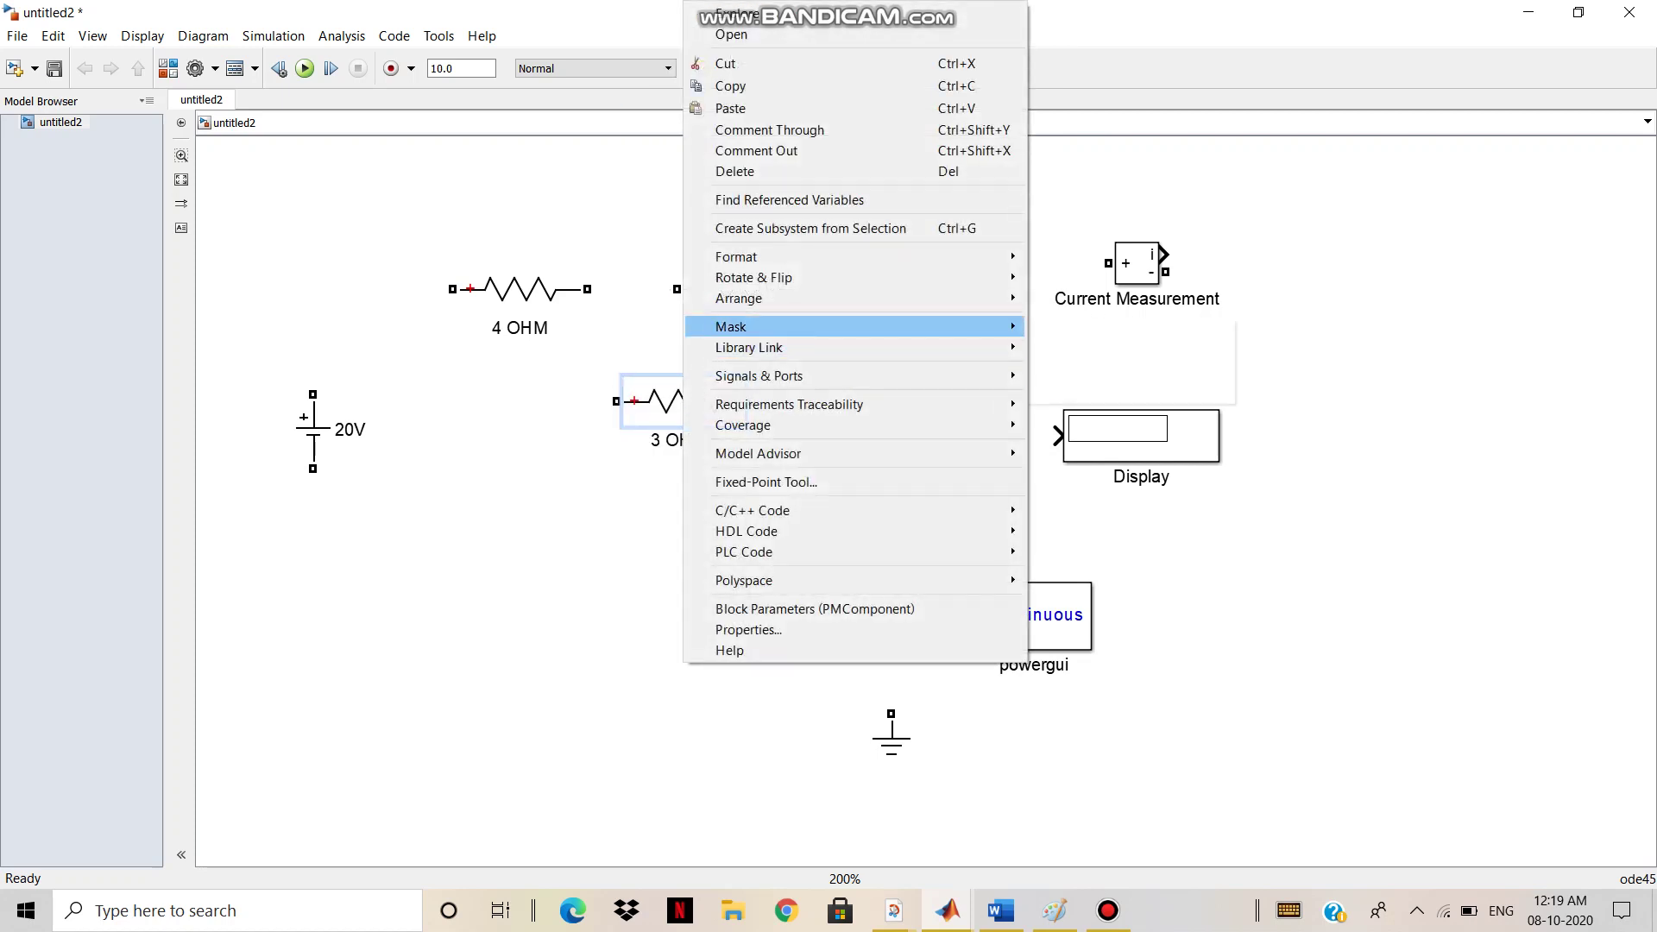
{"action": "mouse_move", "coordinate": [753, 277]}
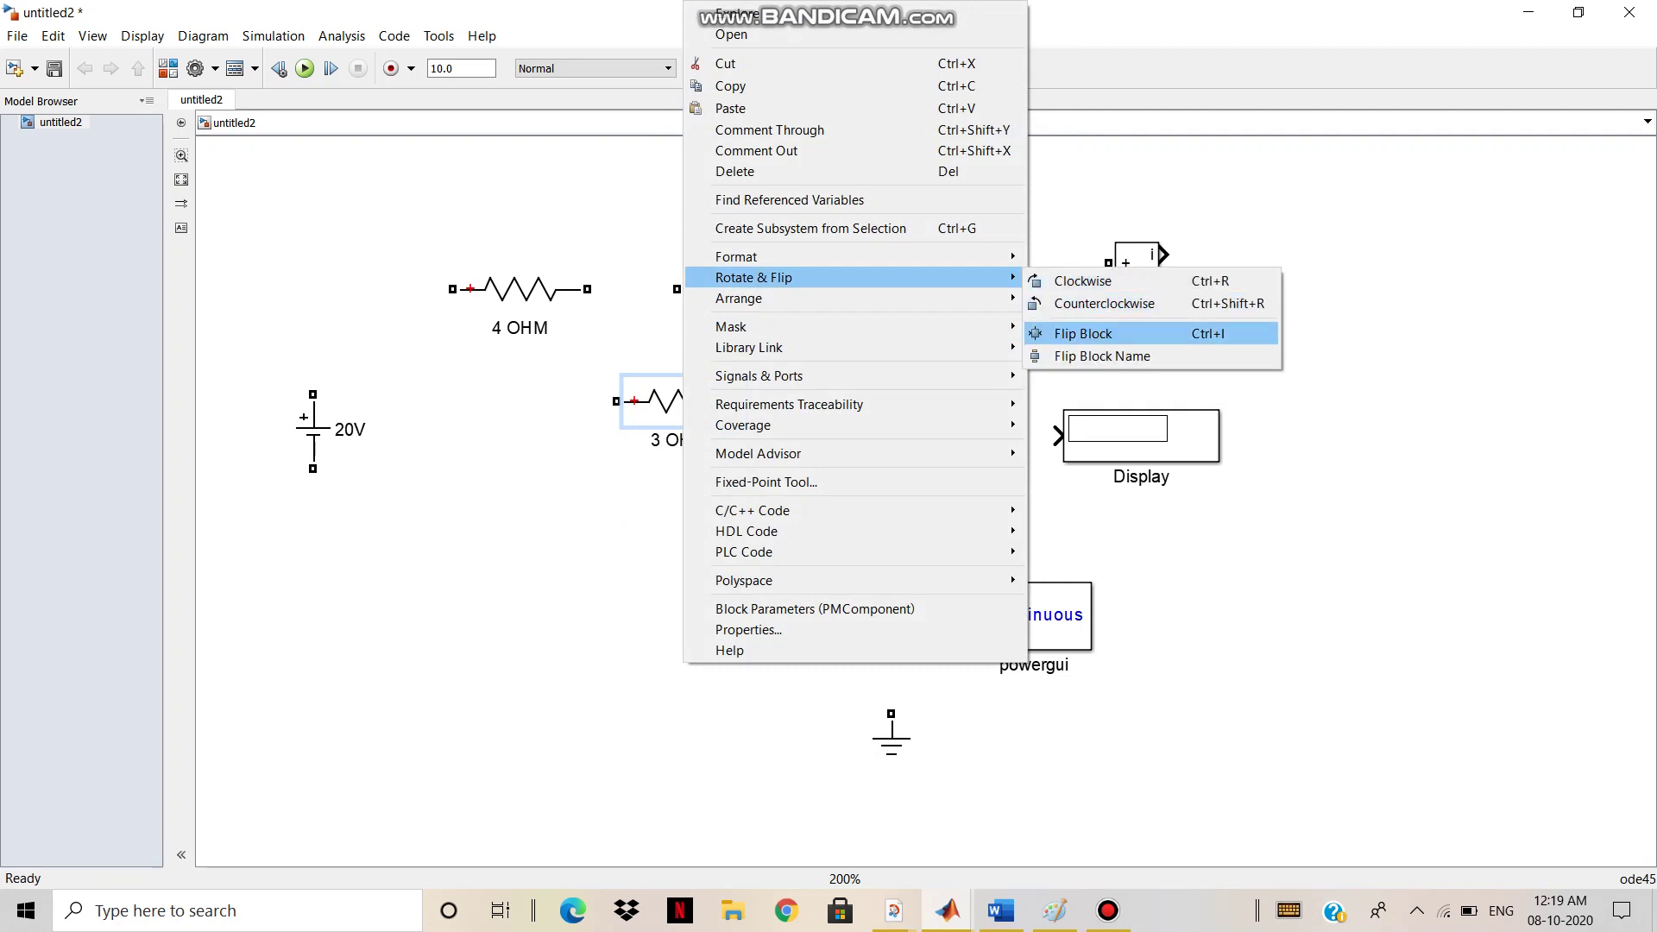
{"action": "left_click", "coordinate": [1083, 280]}
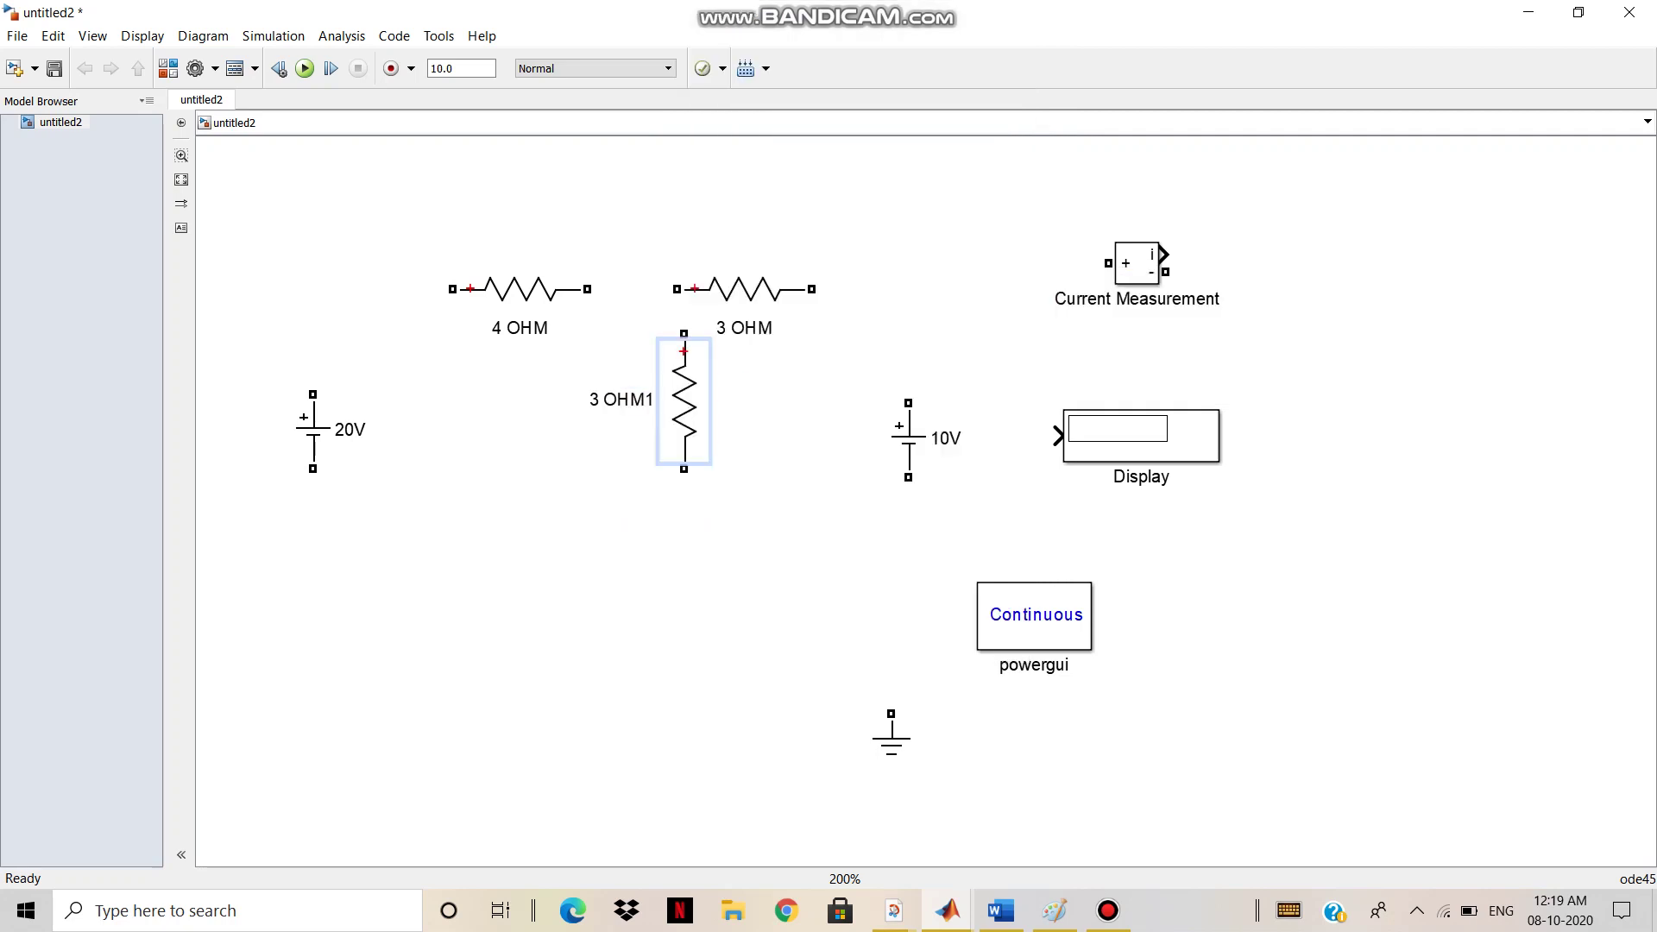
- Move the vertical resistor slightly down and to the left, centred below the 4 OHM and 3 OHM row, and rename it as 2 OHM
{"action": "left_click_drag", "start_coordinate": [684, 401], "coordinate": [631, 429]}
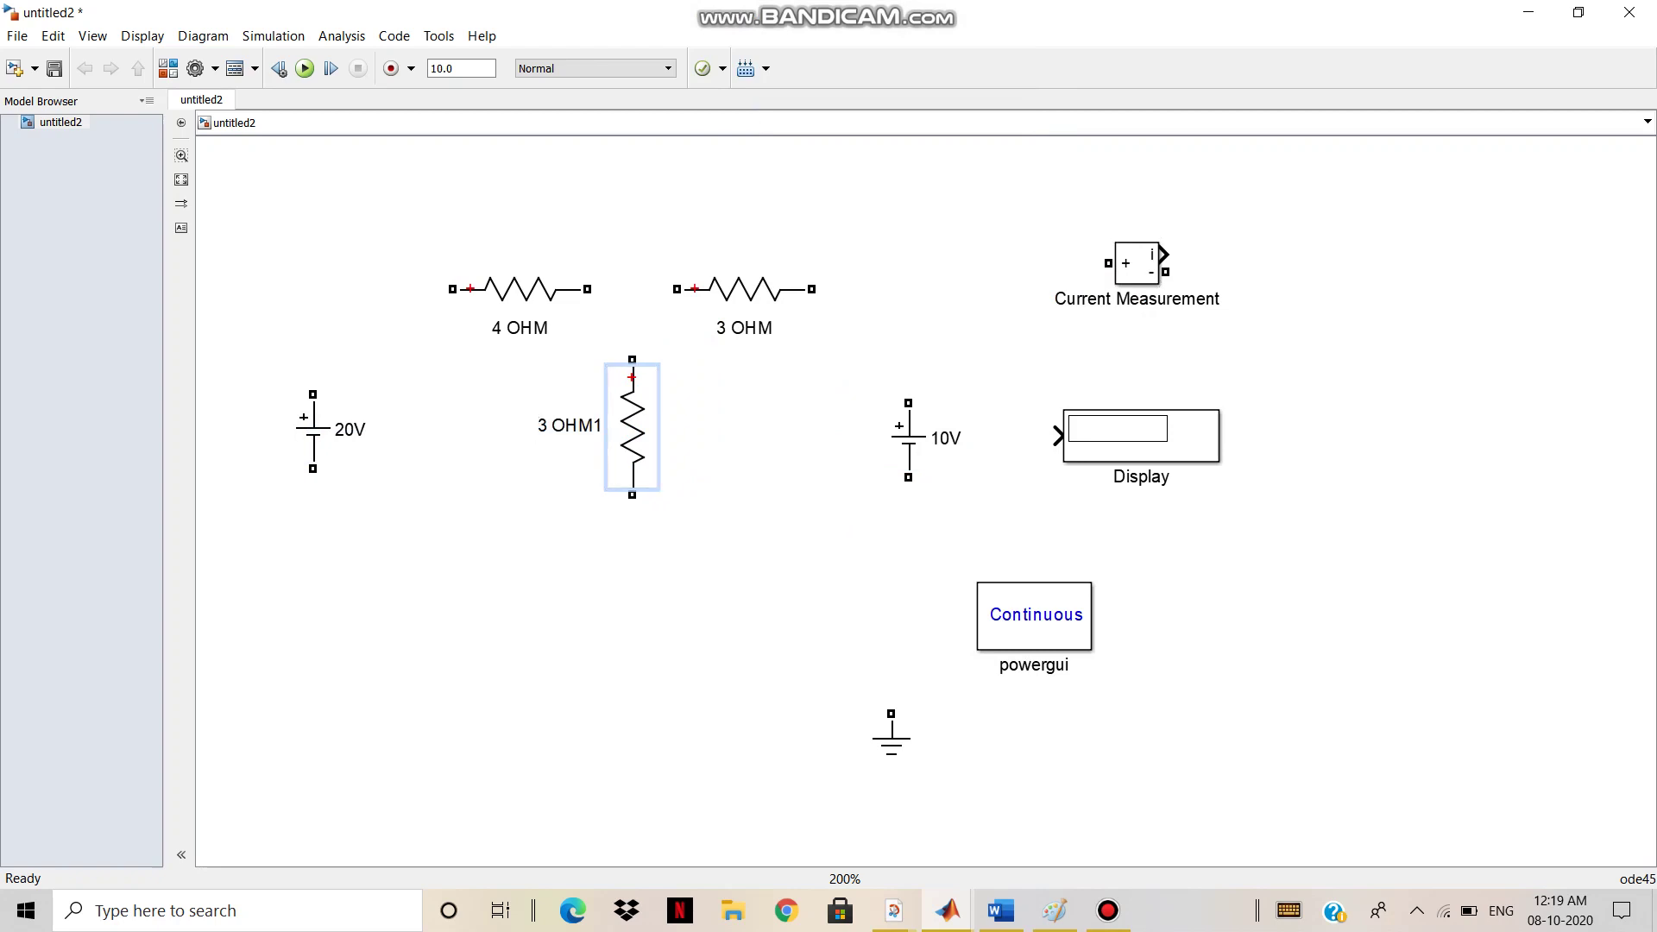
{"action": "left_click", "coordinate": [545, 424]}
{"action": "key", "text": "BackSpace"}
{"action": "type", "text": "2"}
{"action": "key", "text": "End"}
{"action": "key", "text": "BackSpace"}
- Move the Current Measurement block between the 20V source and the 4 OHM resistor, and rename it as CM
{"action": "left_click_drag", "start_coordinate": [1136, 263], "coordinate": [369, 281]}
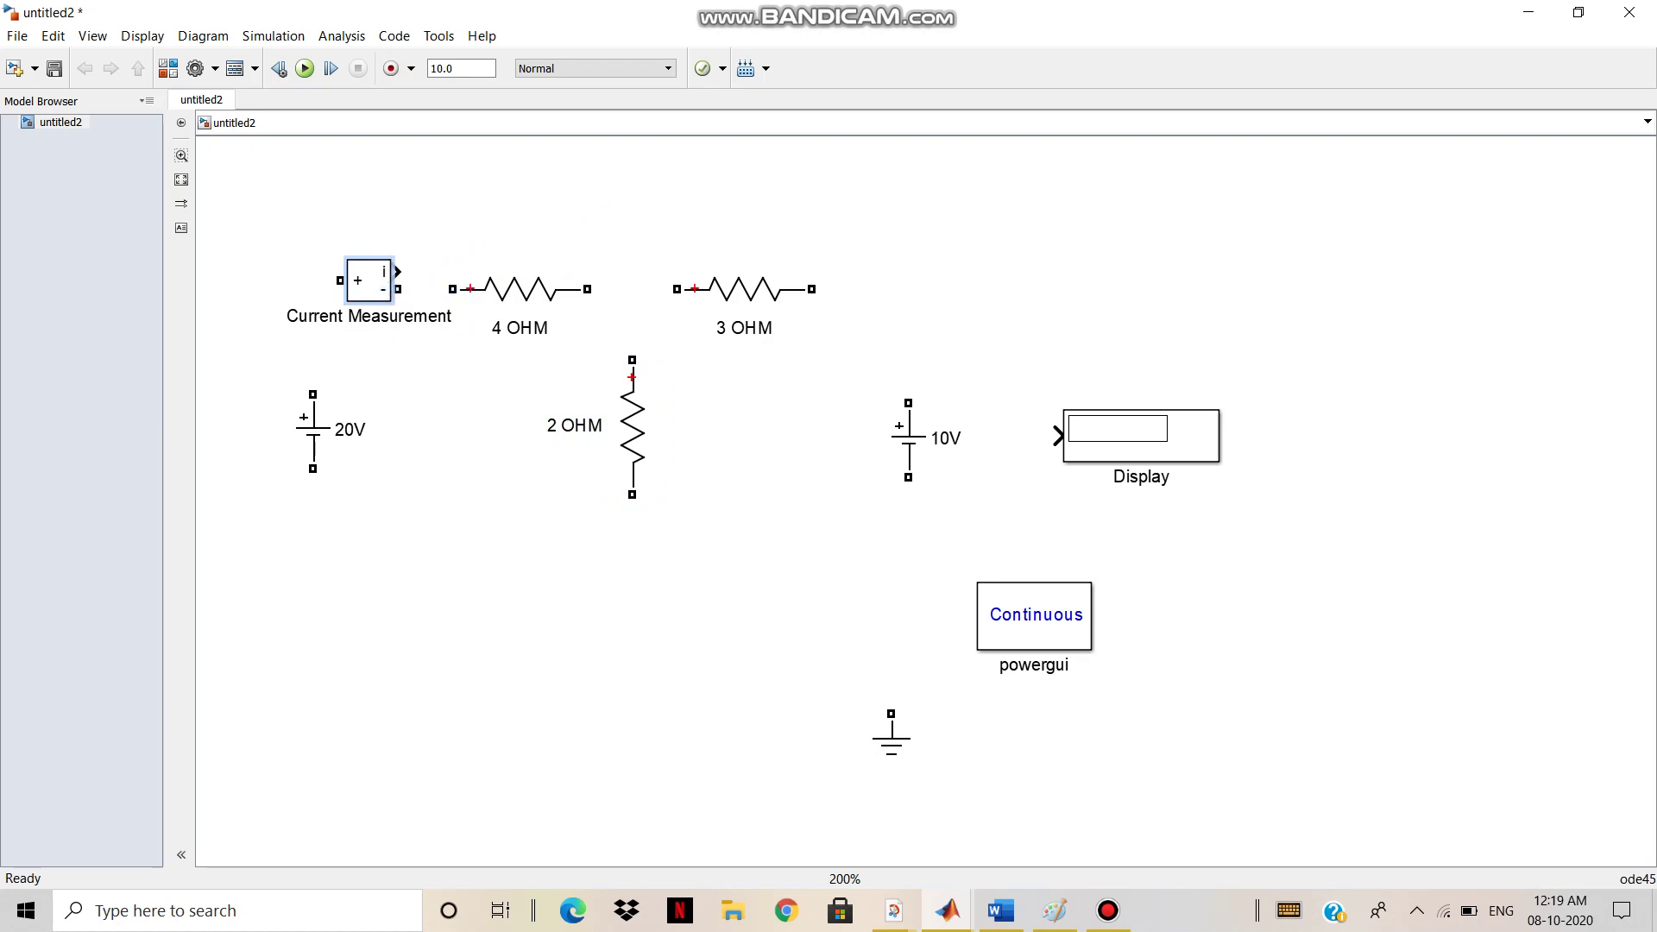
{"action": "left_click", "coordinate": [390, 316]}
{"action": "left_click_drag", "start_coordinate": [298, 315], "coordinate": [452, 316]}
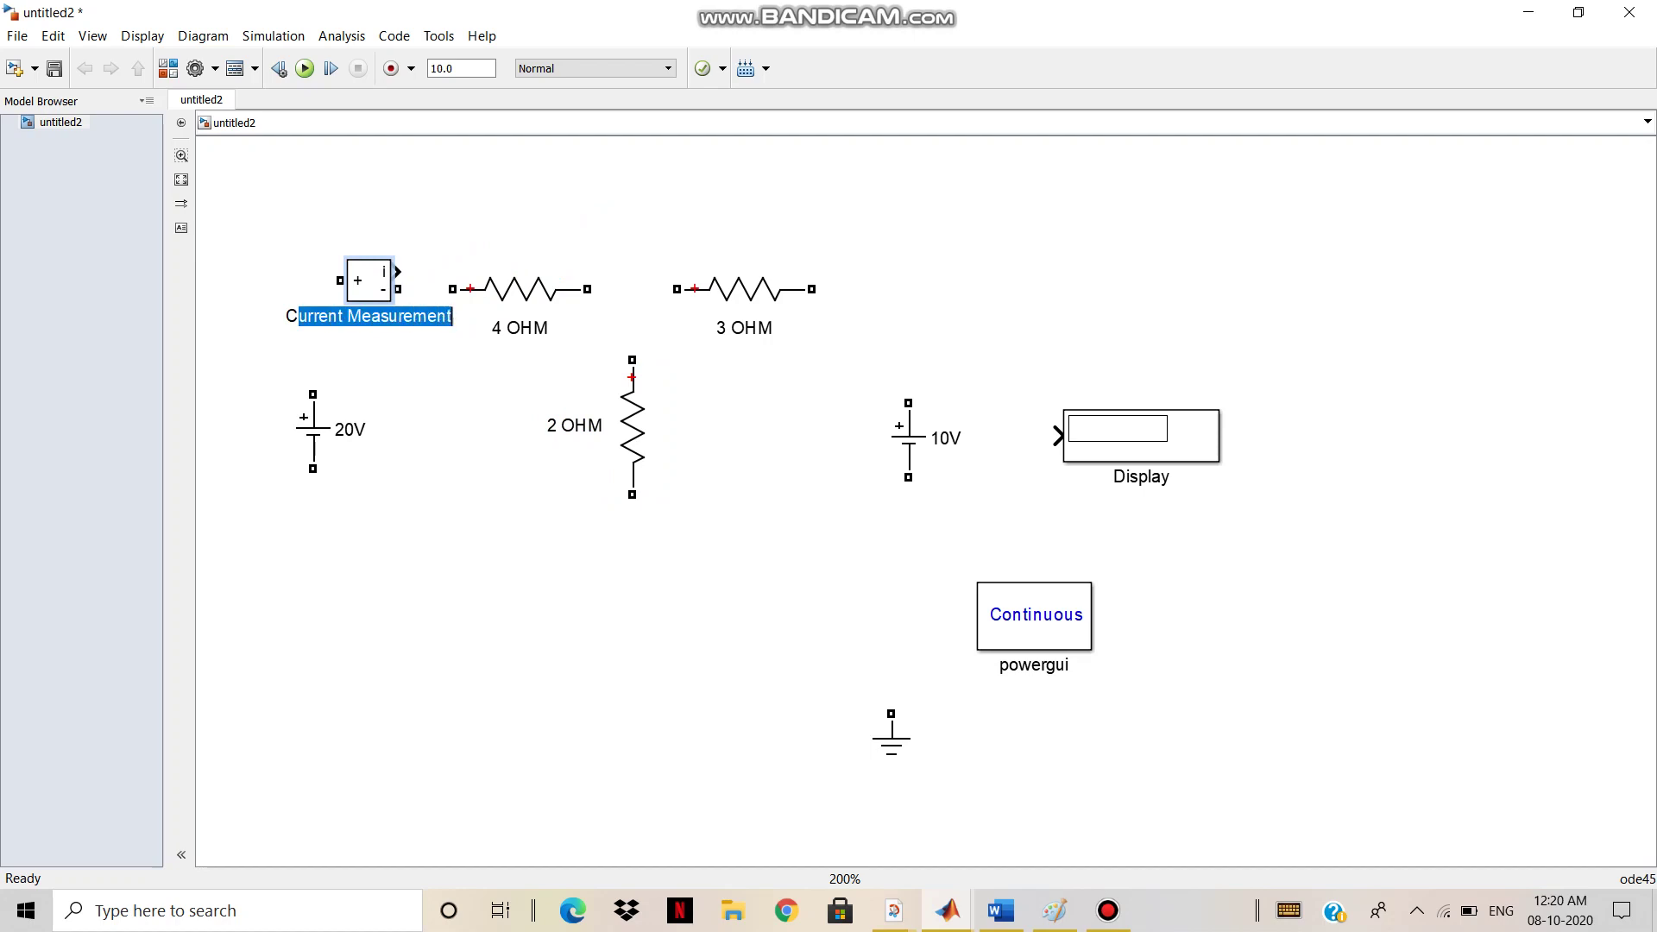
{"action": "type", "text": "M"}
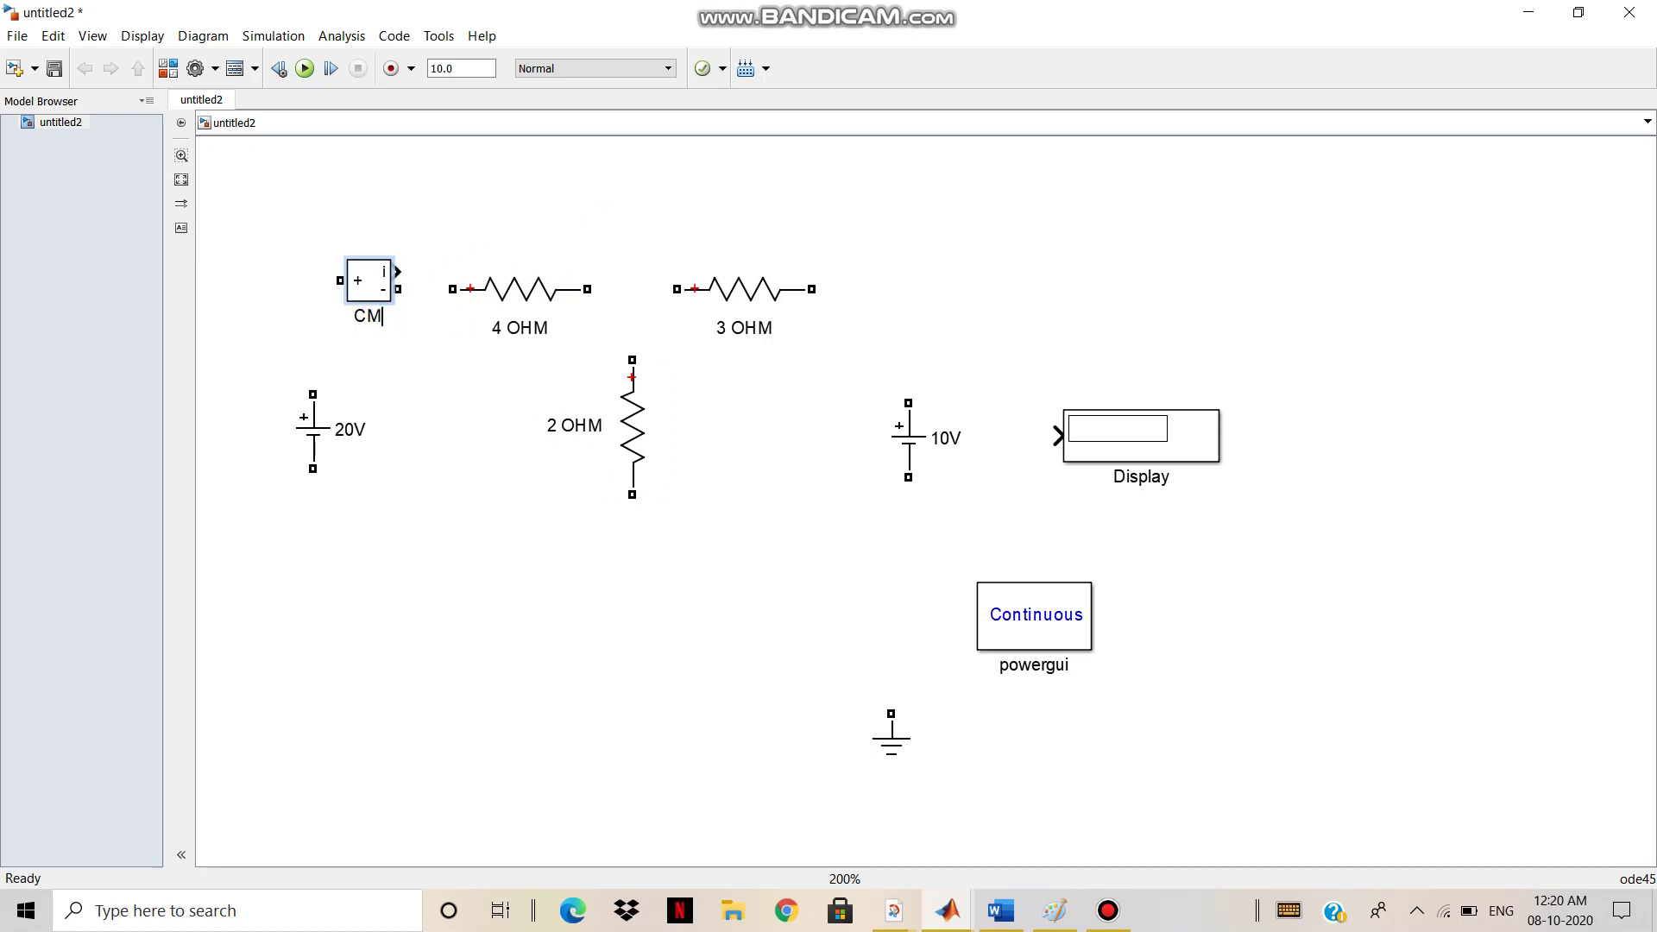
{"action": "key", "text": "Return"}
- Duplicate the CM block, placing the copy to the right of the 3 OHM resistor, and flip the copy horizontally
{"action": "right_click", "coordinate": [375, 281]}
{"action": "left_click", "coordinate": [419, 127]}
{"action": "right_click", "coordinate": [892, 286]}
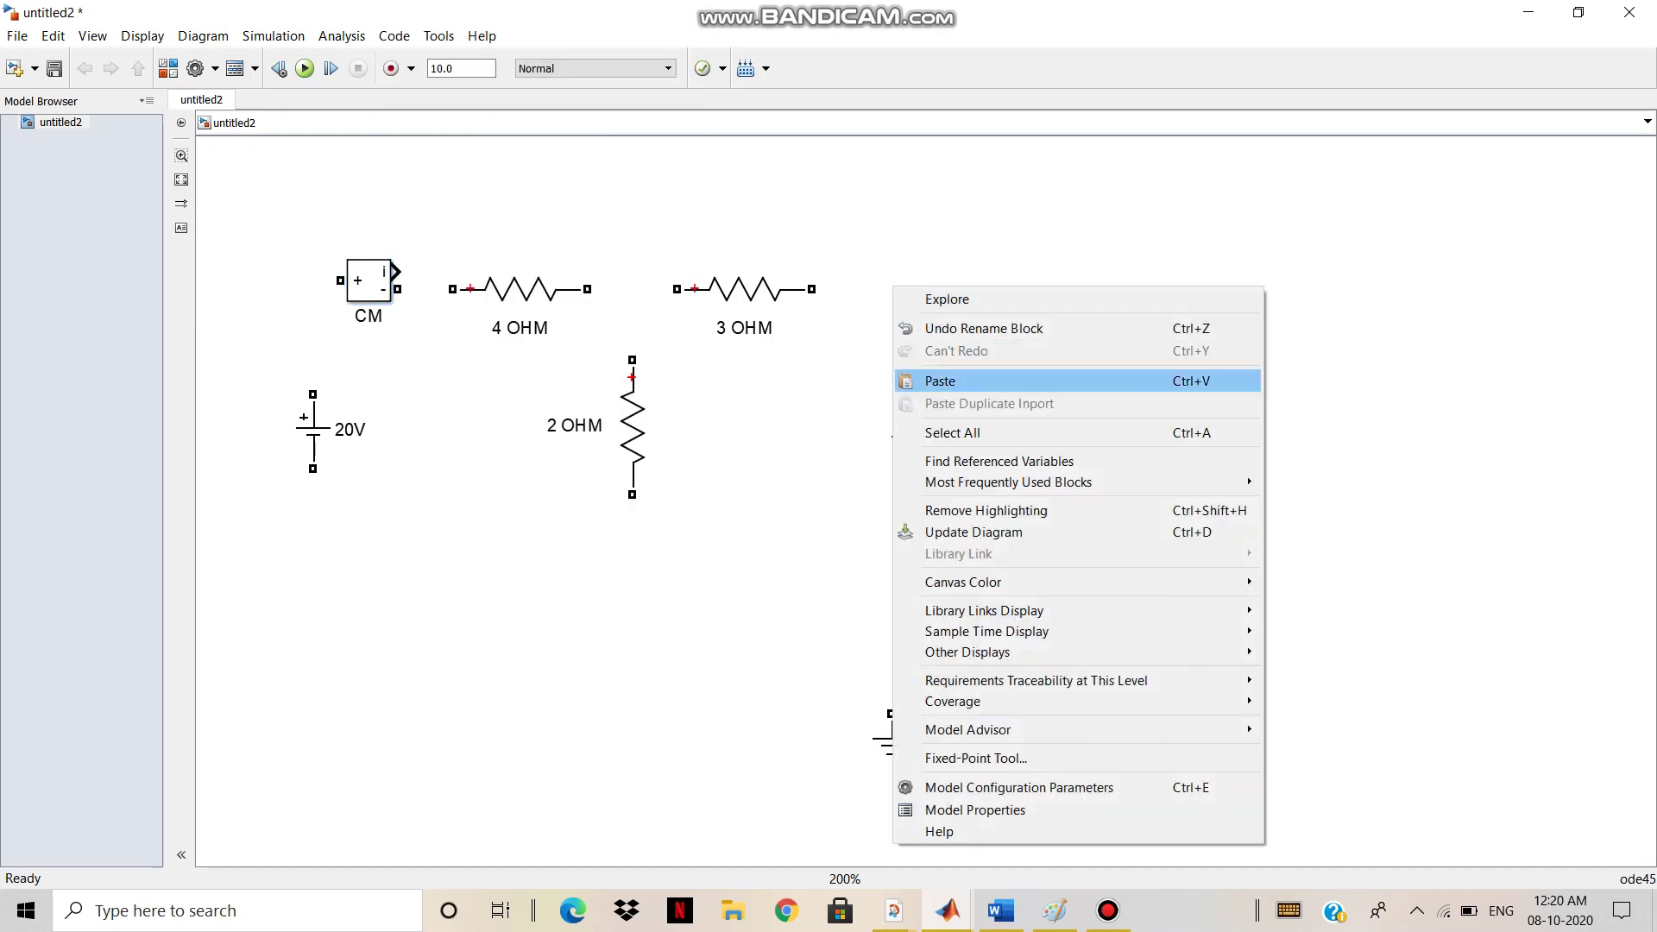
{"action": "left_click", "coordinate": [930, 381]}
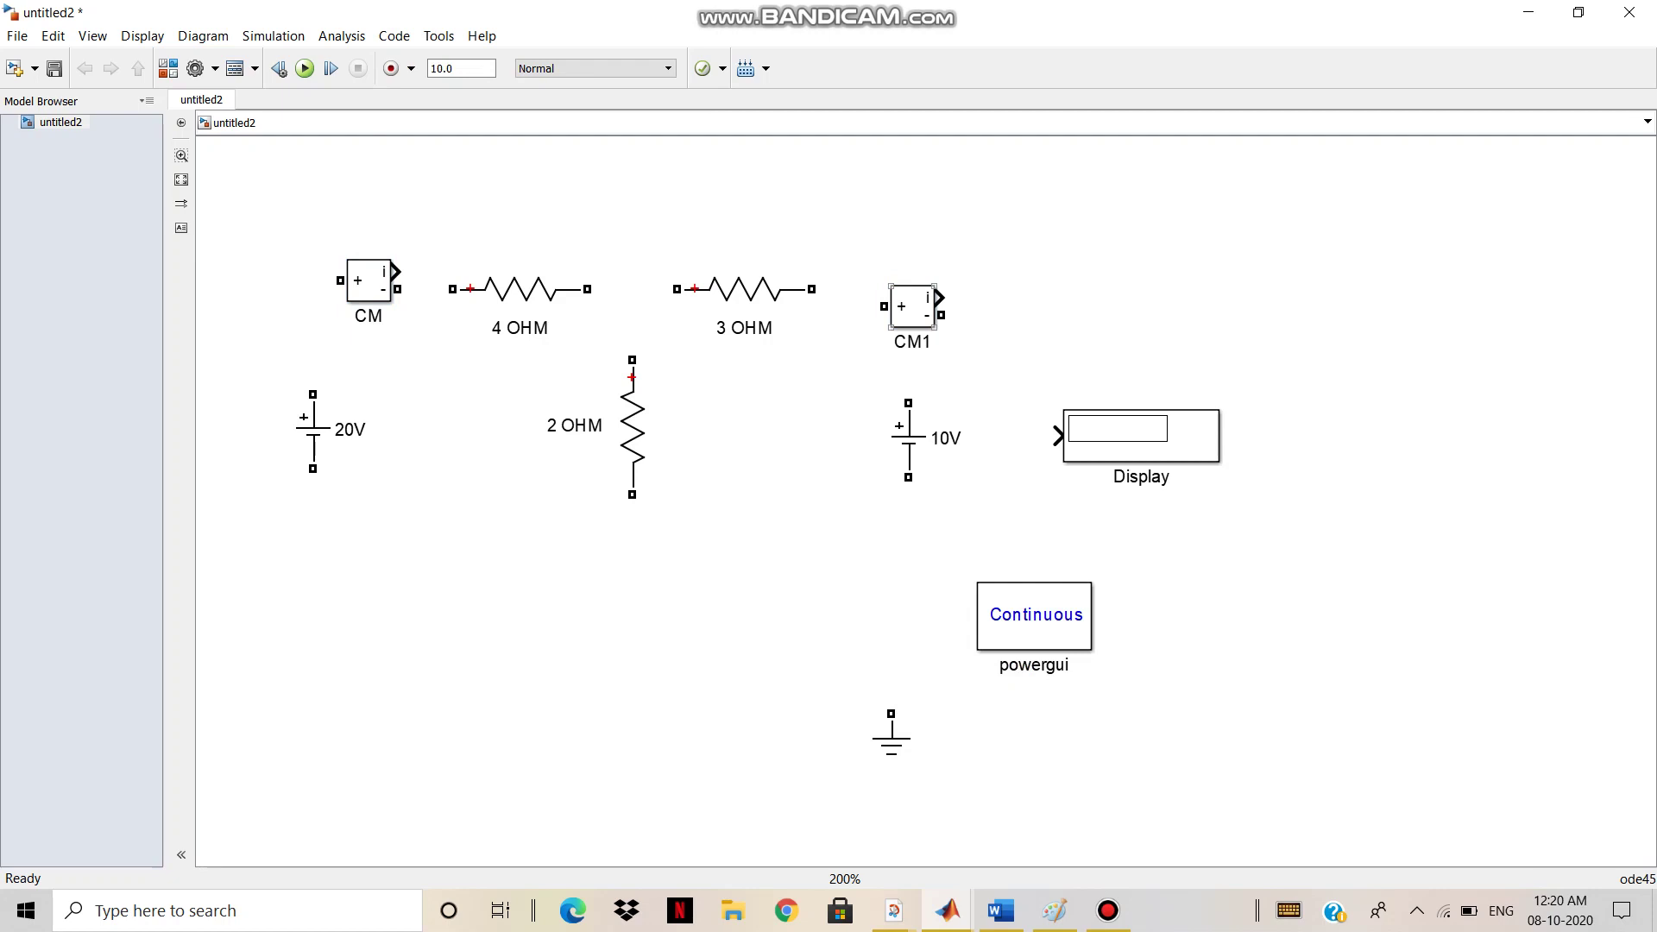
{"action": "right_click", "coordinate": [915, 309]}
{"action": "mouse_move", "coordinate": [949, 340]}
{"action": "mouse_move", "coordinate": [983, 318]}
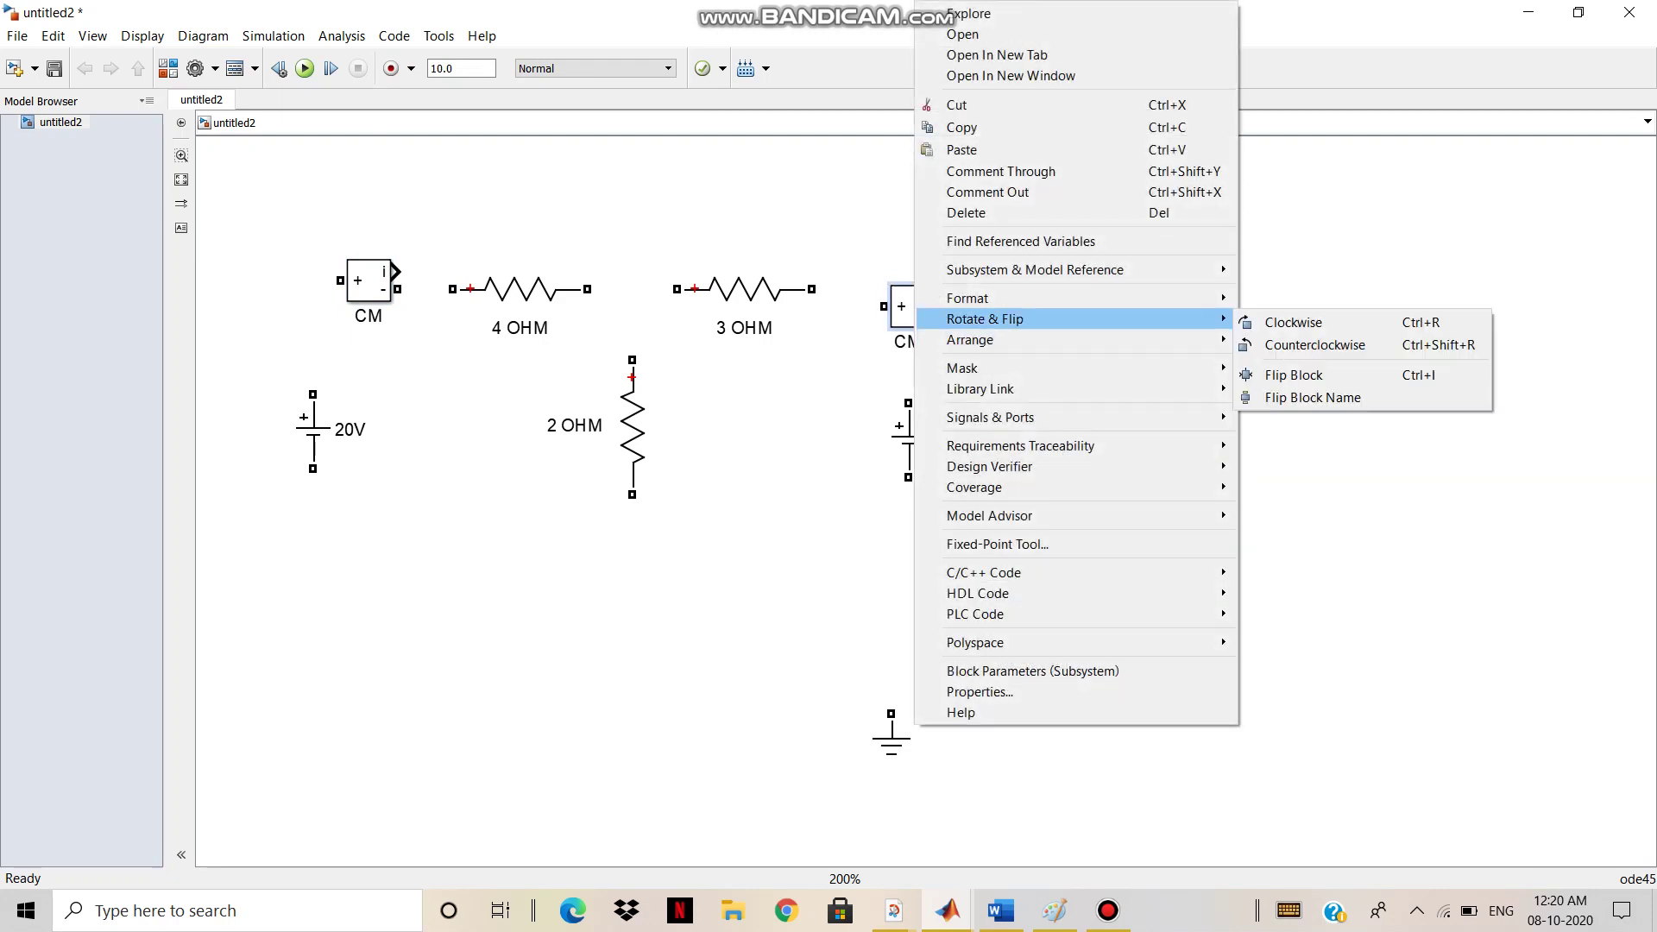
{"action": "left_click", "coordinate": [1293, 374]}
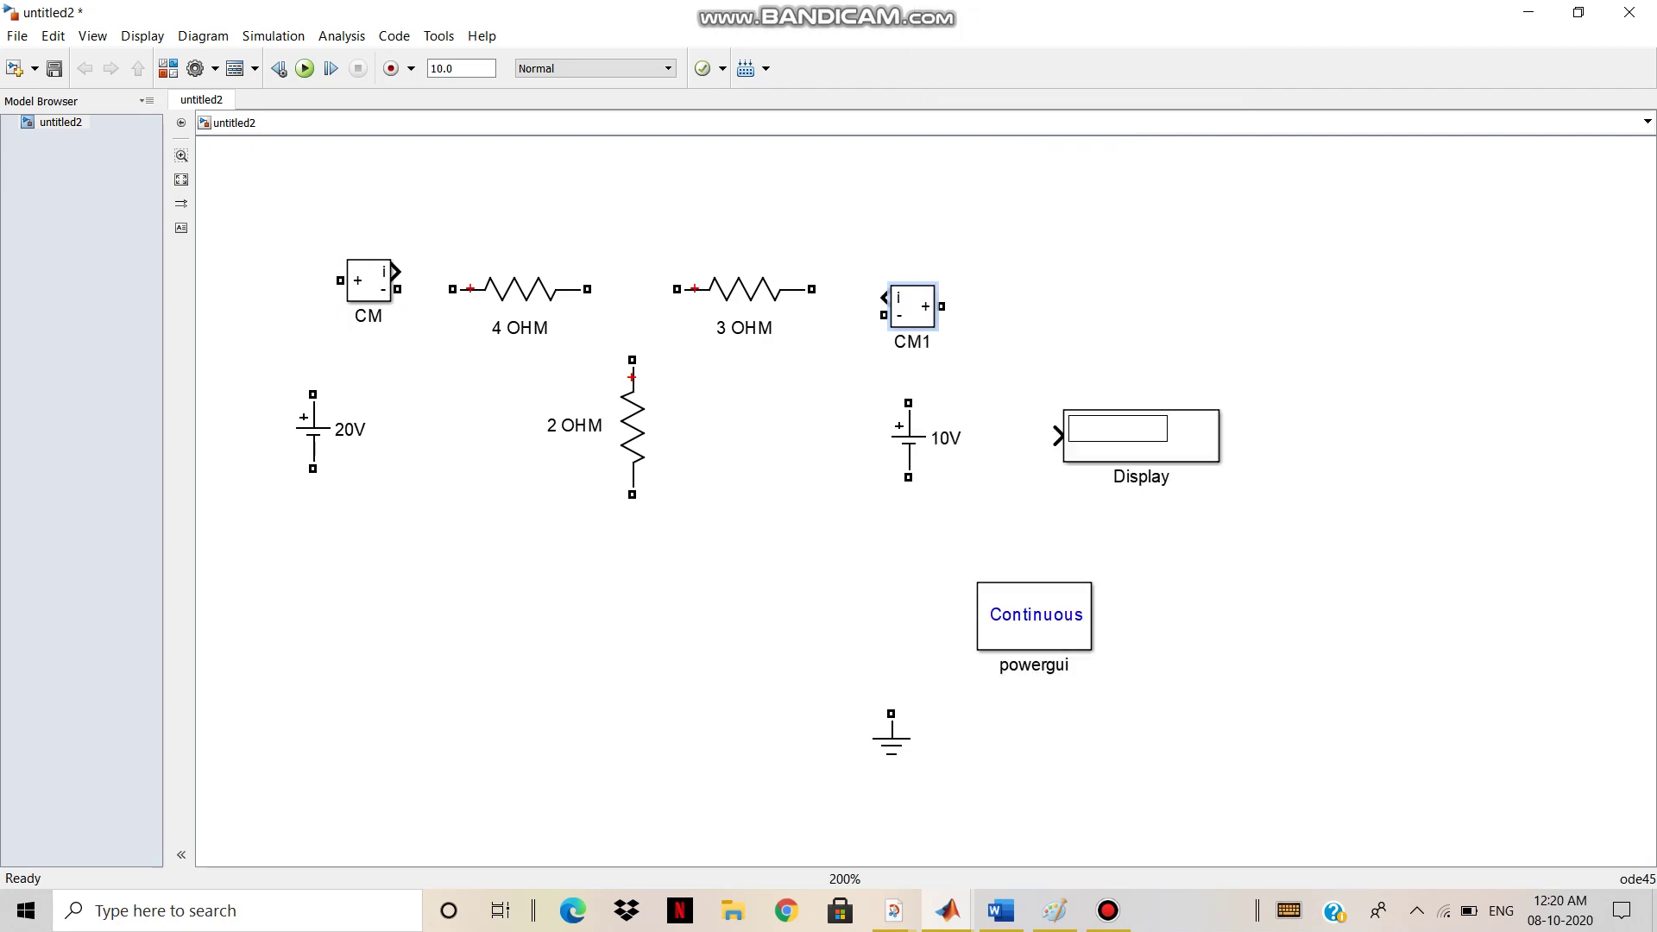
- Shift the 10V source to the right of CM1 and place the Display block above CM1
{"action": "left_click", "coordinate": [907, 439]}
{"action": "left_click_drag", "start_coordinate": [908, 438], "coordinate": [994, 430]}
{"action": "left_click_drag", "start_coordinate": [1141, 435], "coordinate": [1020, 186]}
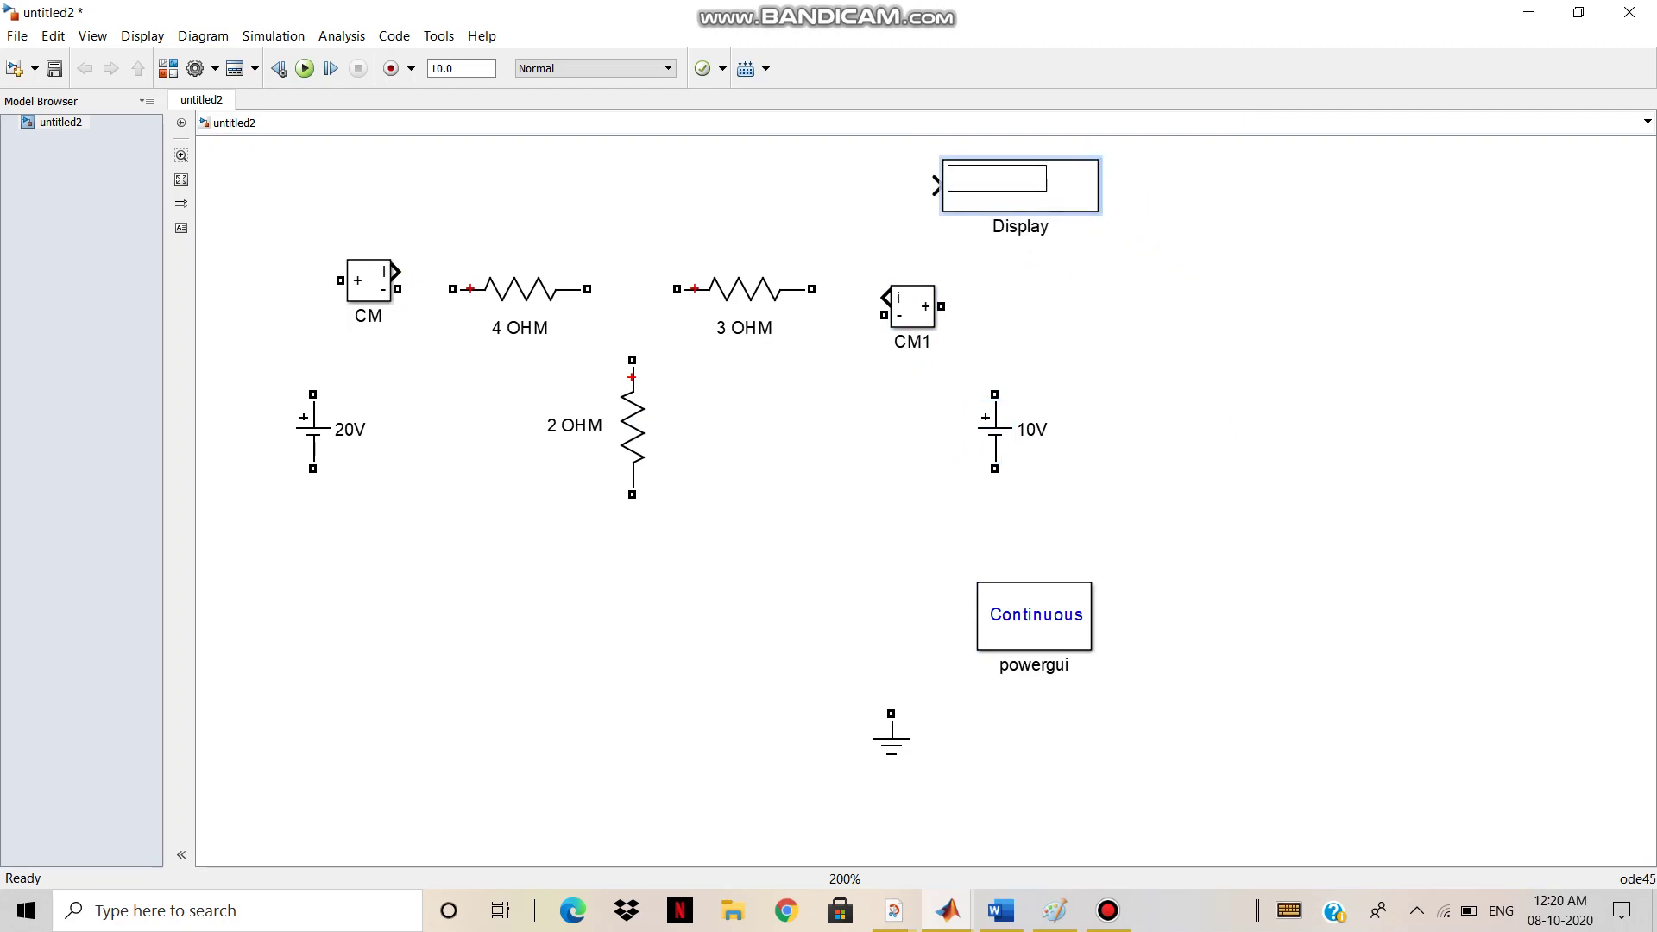
- Duplicate the Display block and place the copy above the 4 OHM resistor, level with the original
{"action": "right_click", "coordinate": [943, 181]}
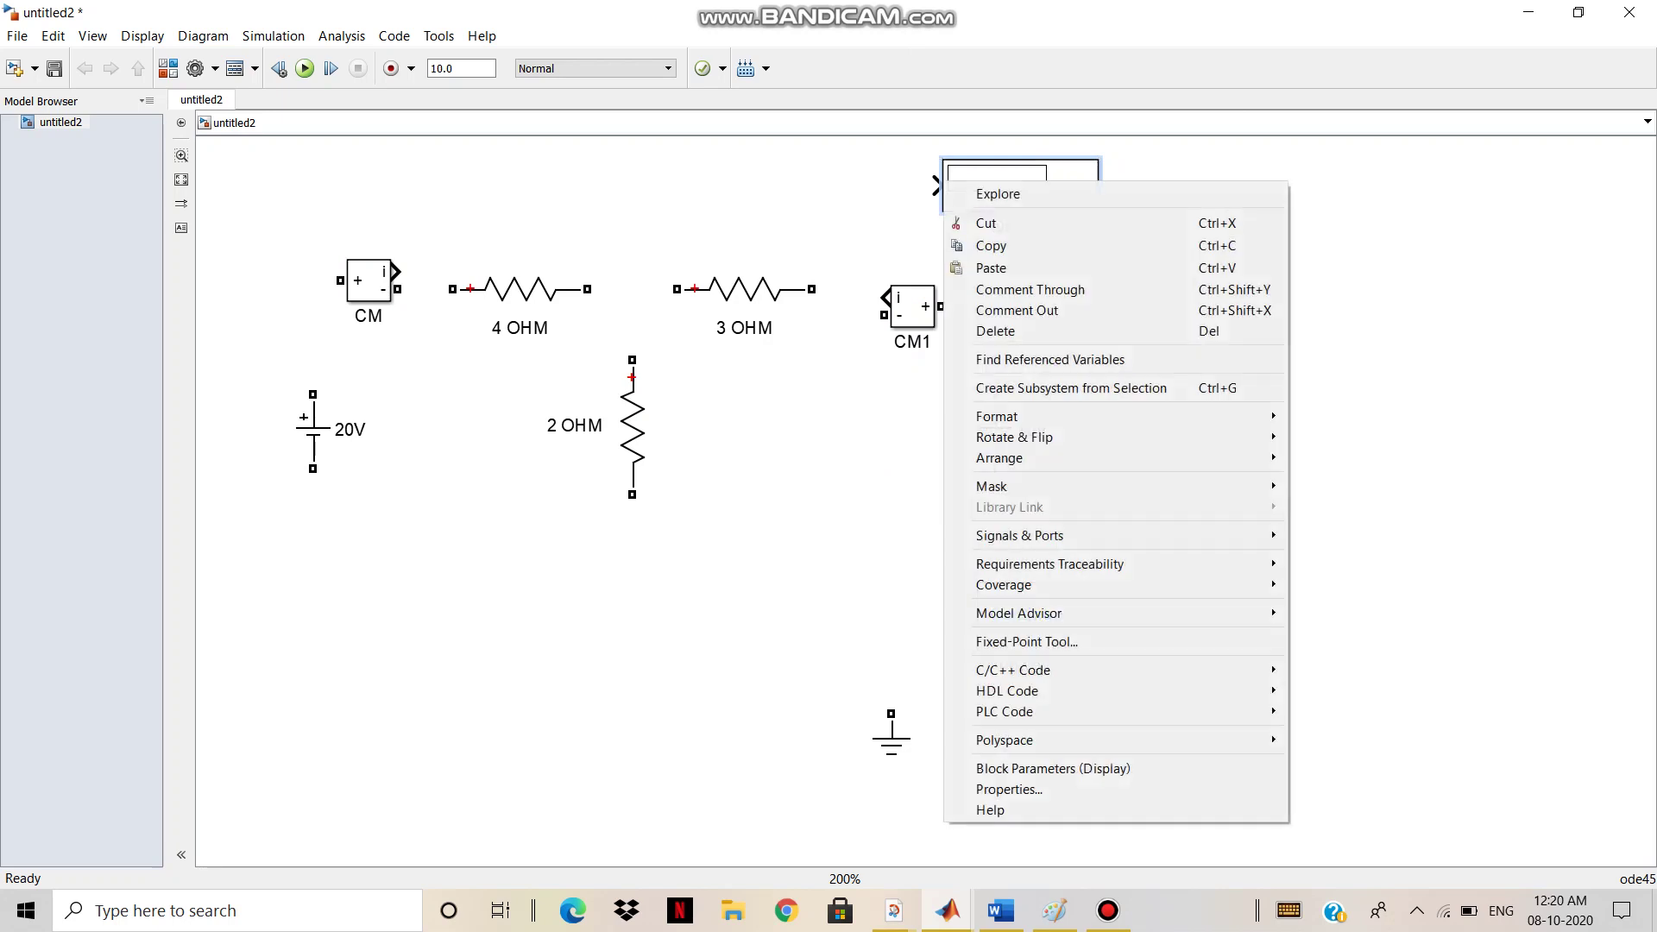
{"action": "left_click", "coordinate": [993, 244]}
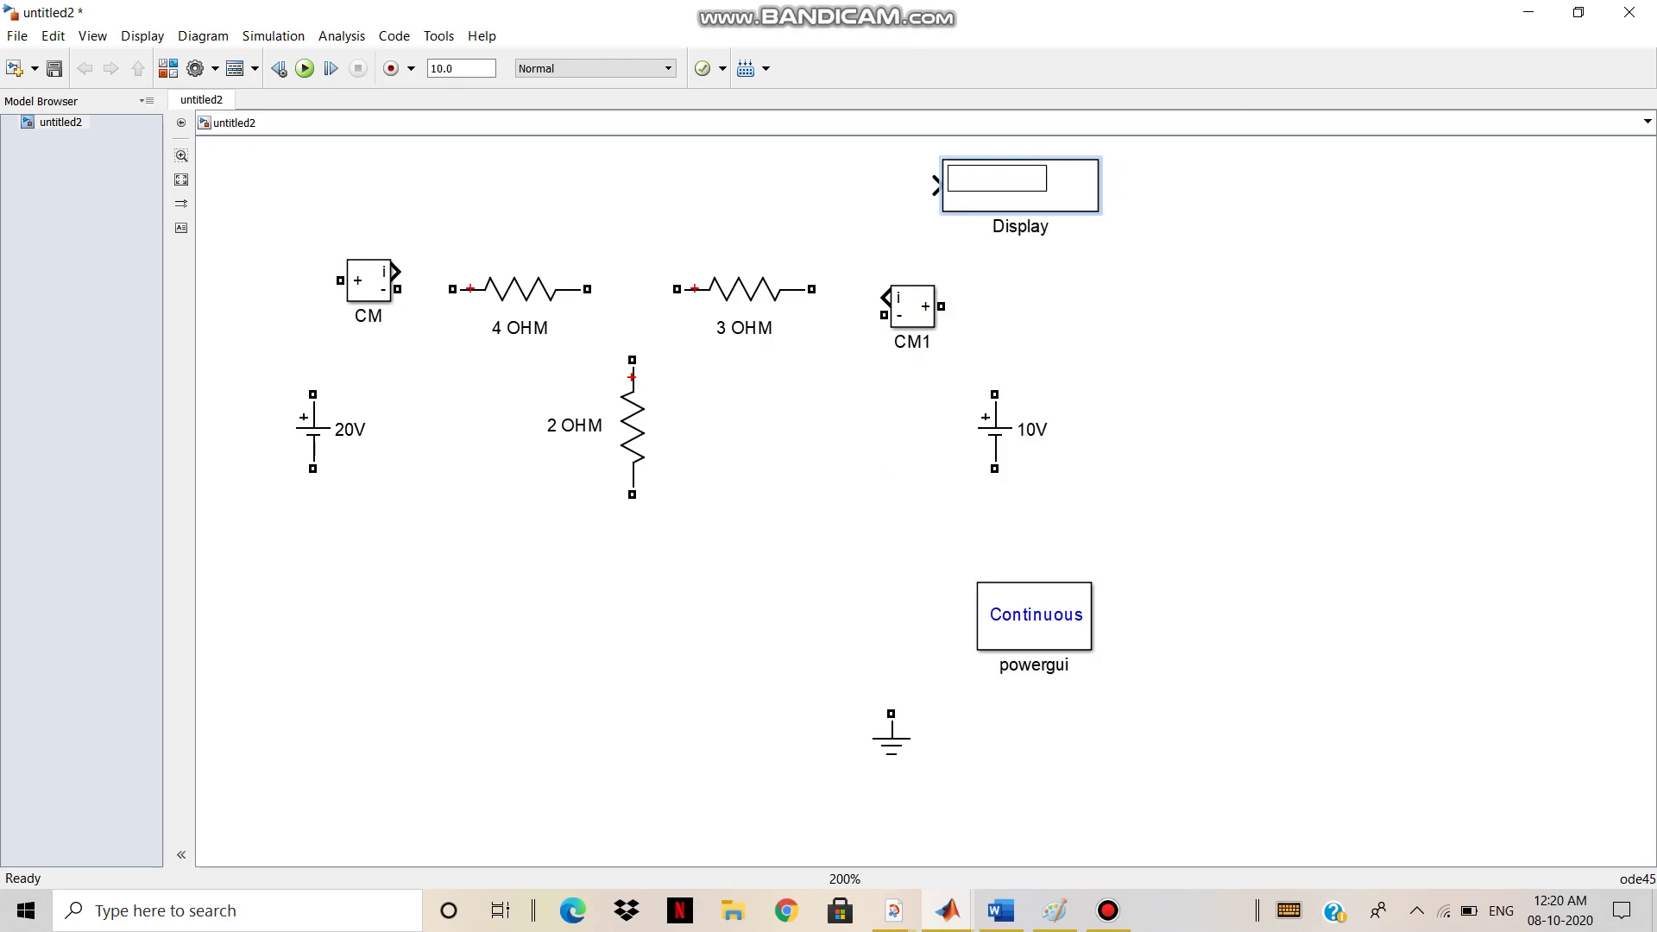
{"action": "right_click", "coordinate": [464, 180]}
{"action": "left_click", "coordinate": [509, 275]}
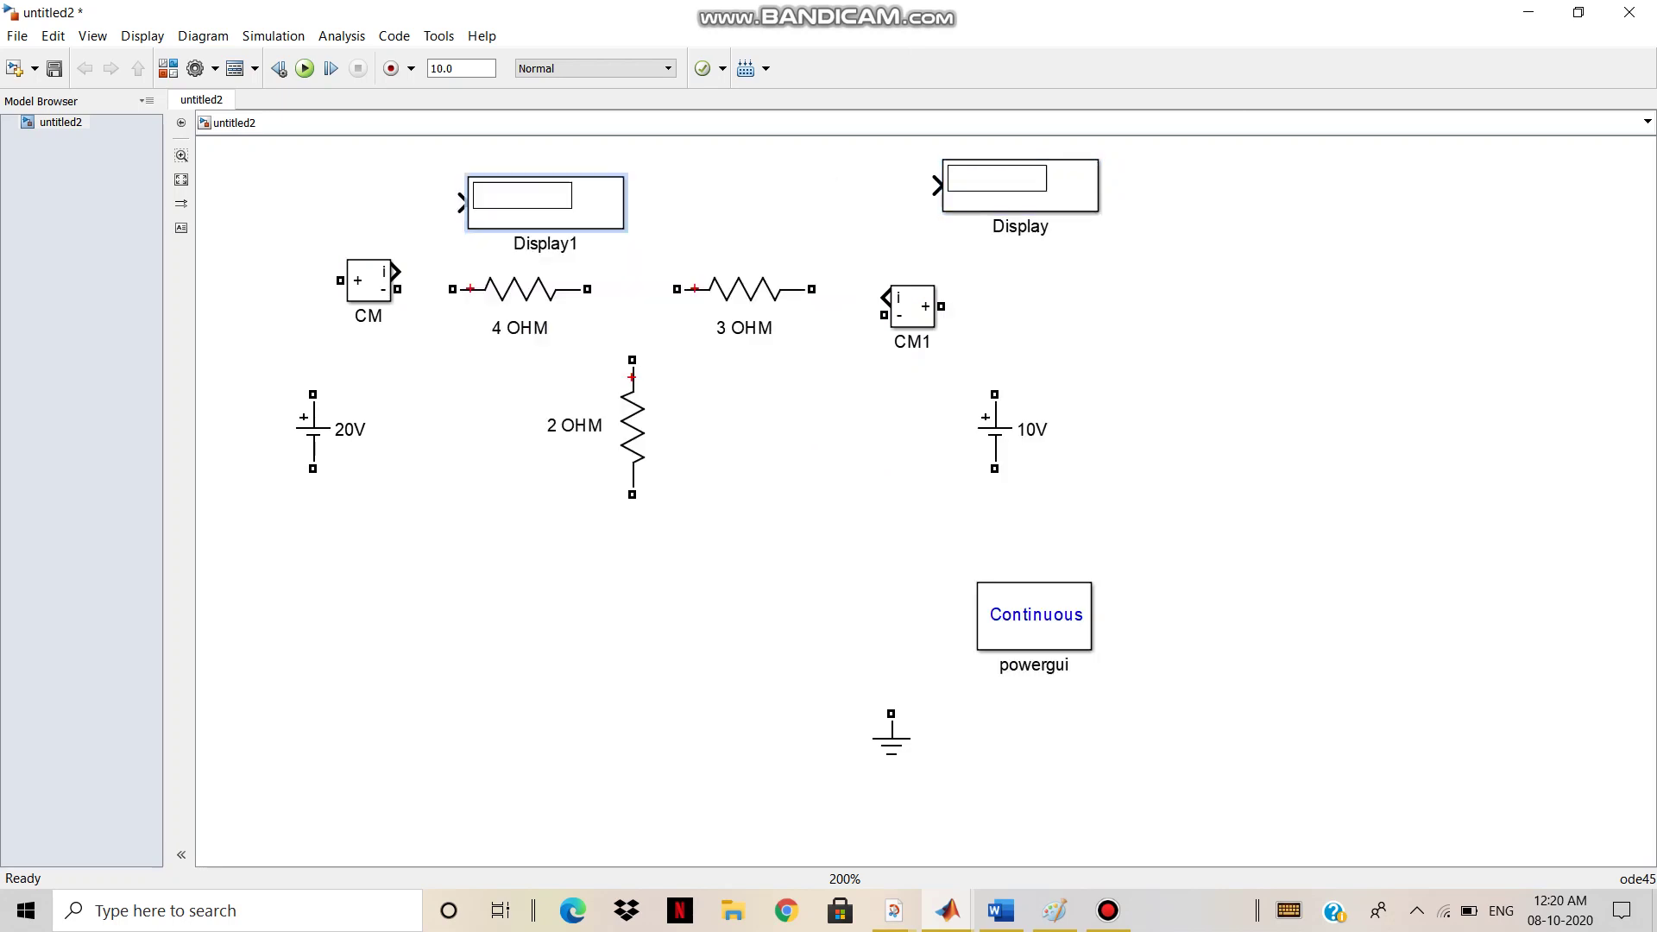
{"action": "left_click_drag", "start_coordinate": [546, 203], "coordinate": [520, 186]}
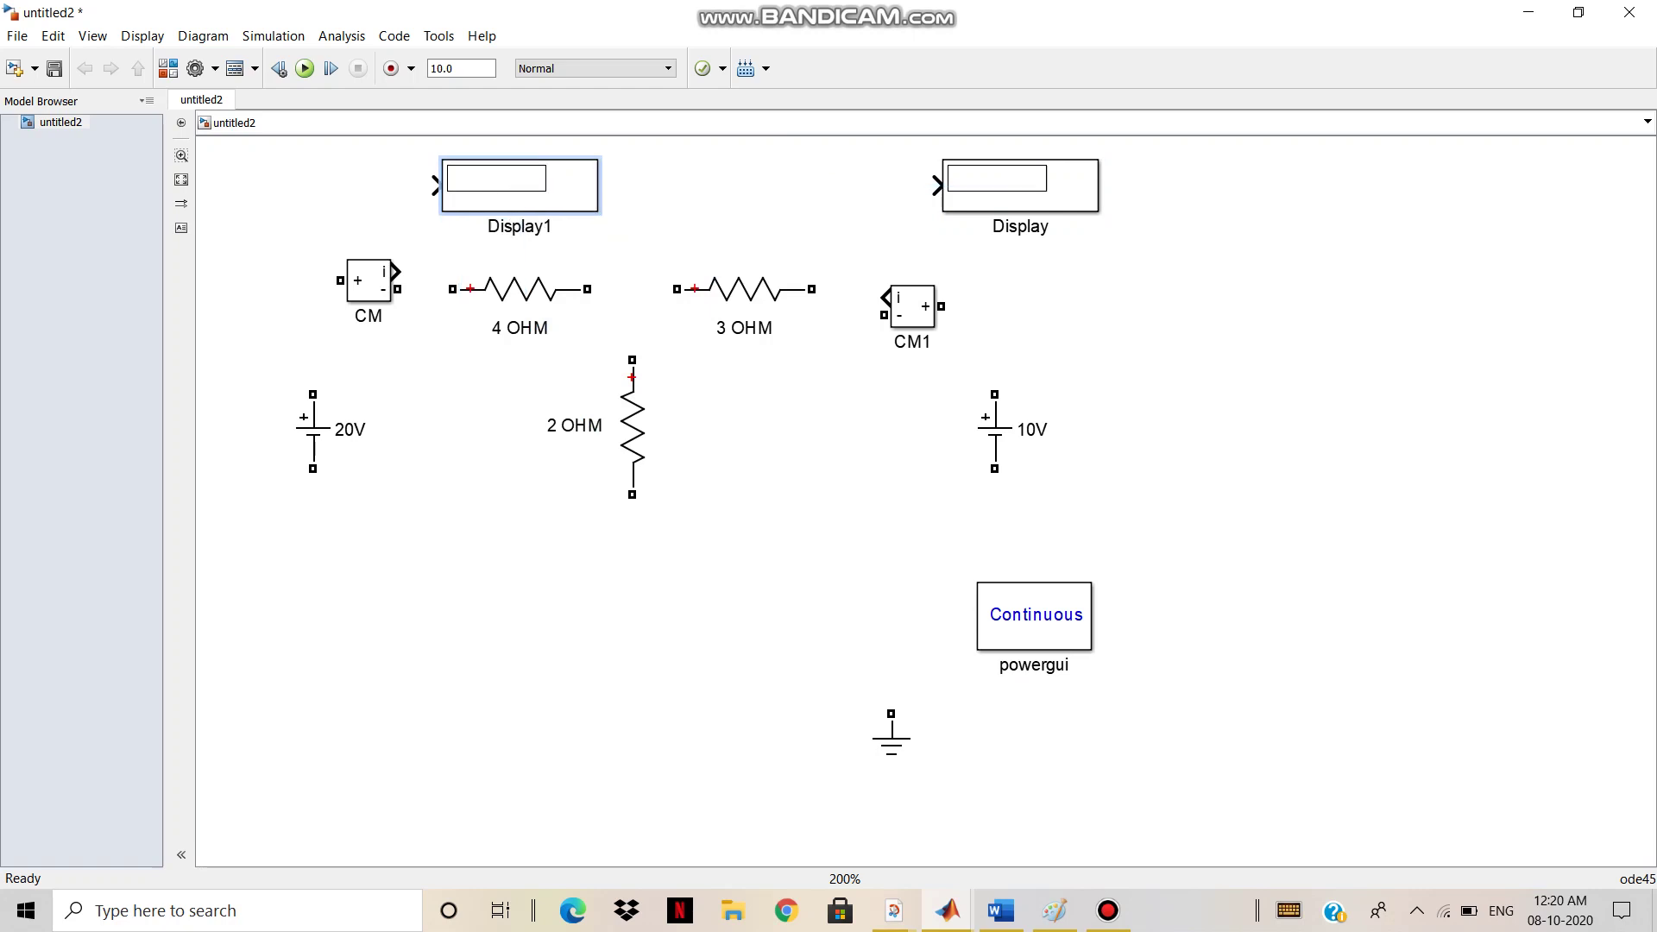
- Try to flip the original Display block above CM1
{"action": "left_click", "coordinate": [1020, 185]}
{"action": "right_click", "coordinate": [956, 192]}
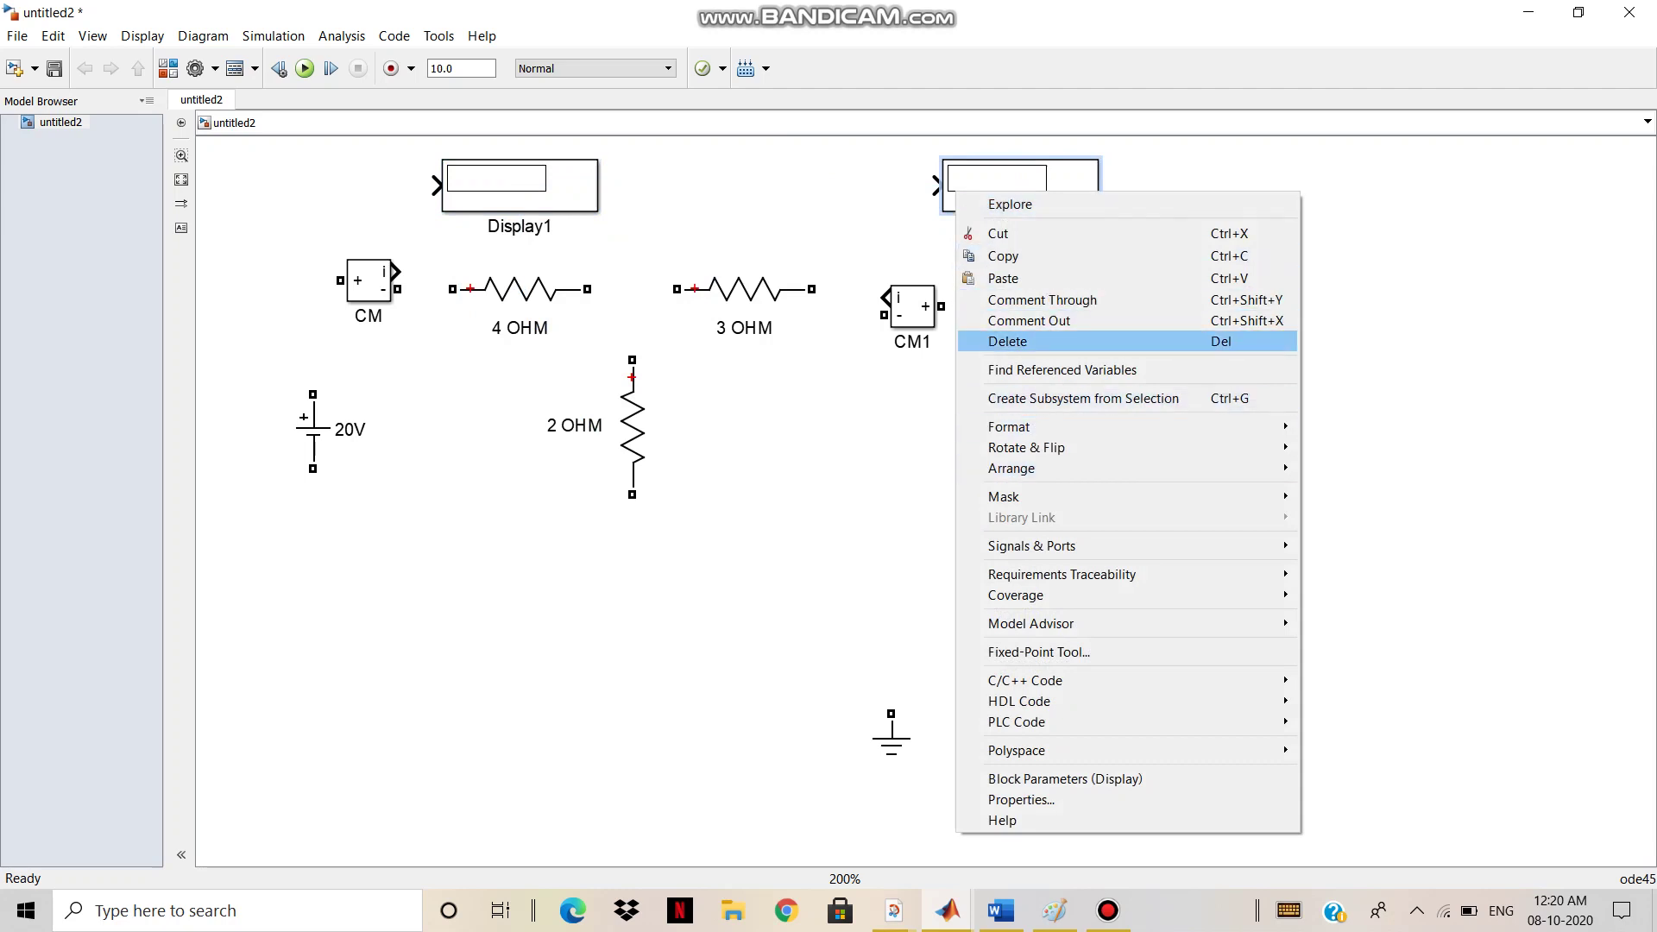
{"action": "mouse_move", "coordinate": [1125, 426]}
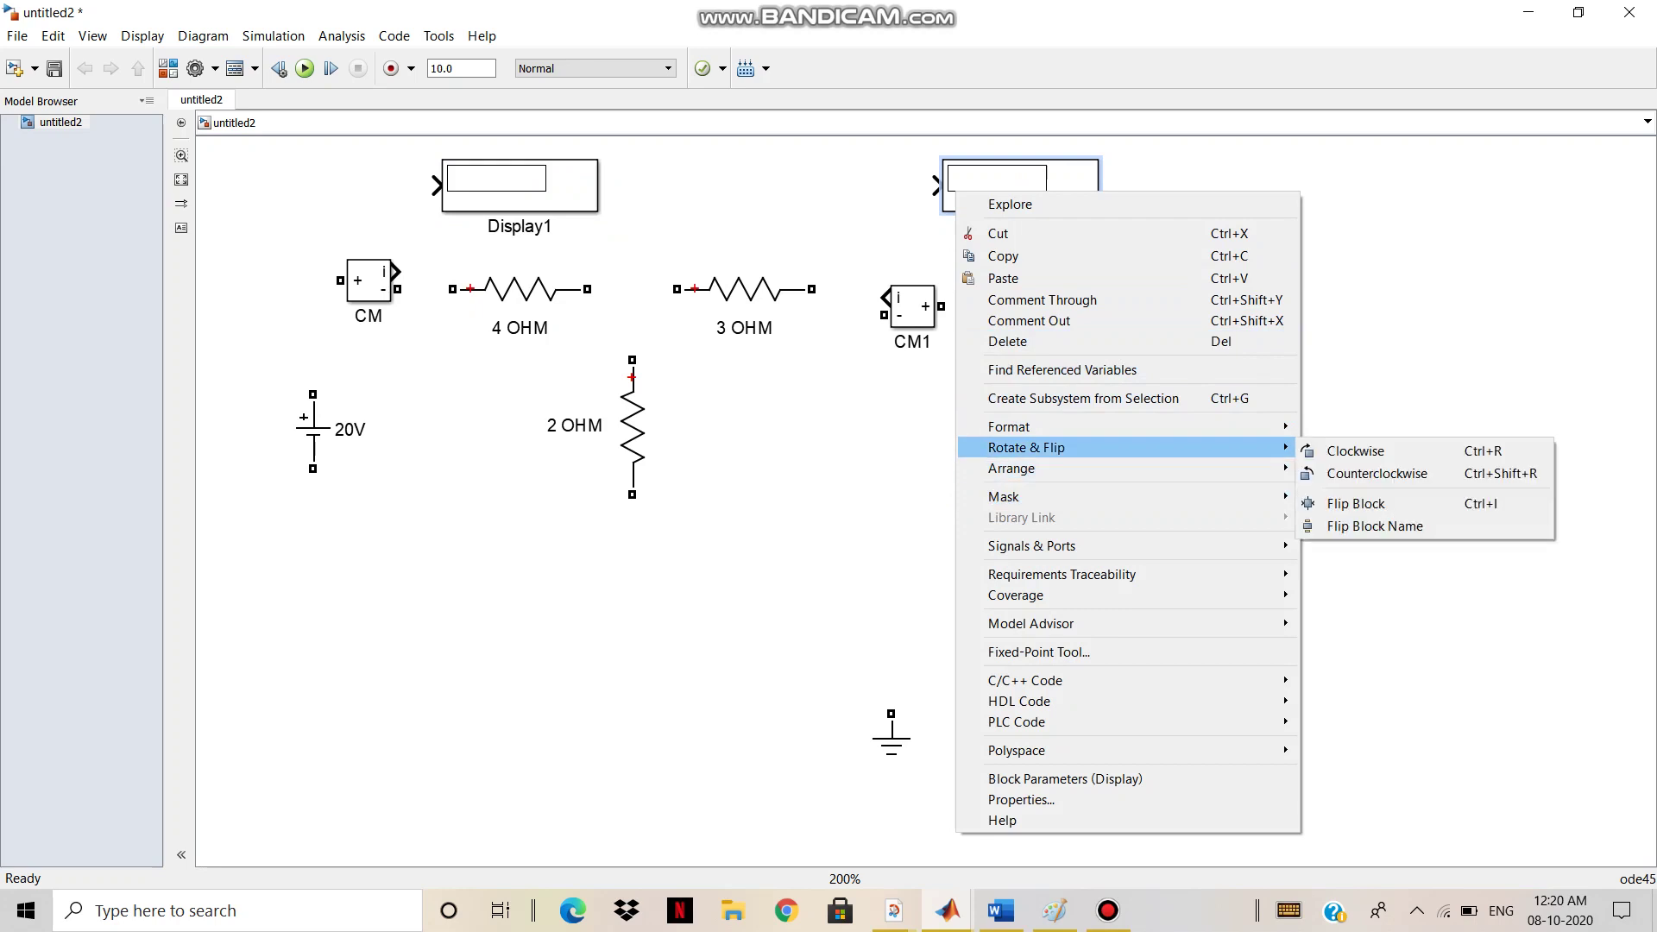
{"action": "left_click", "coordinate": [1357, 503]}
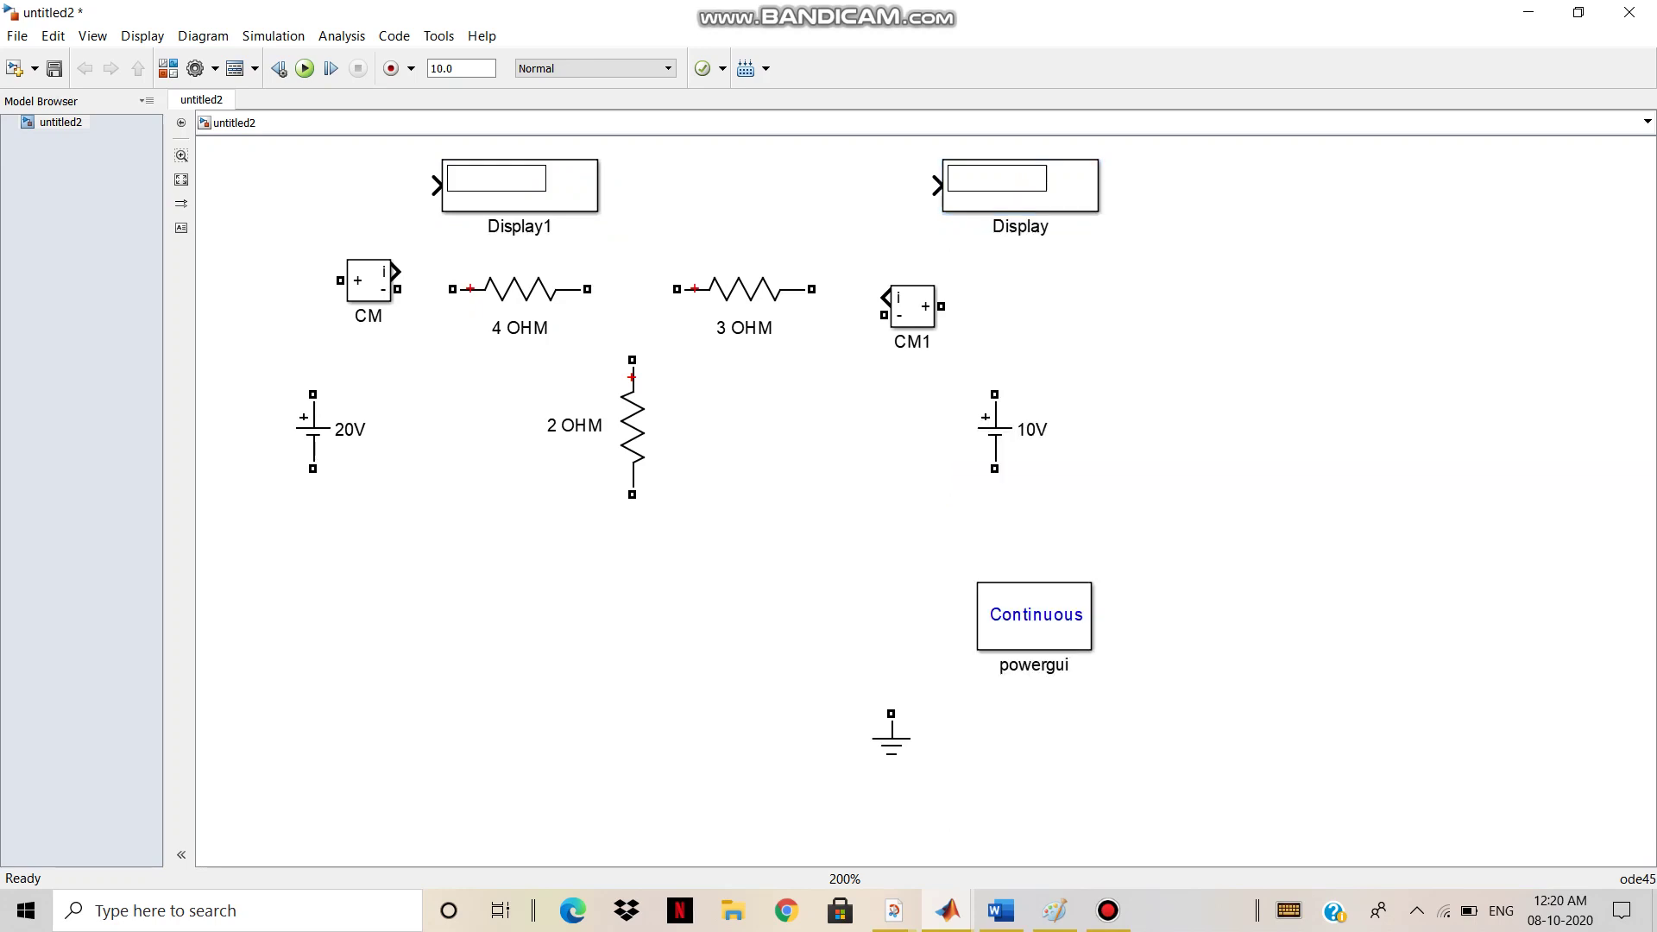
- Place the ground block below the 20V source and set the 4 OHM block's resistance to 4 ohms
{"action": "left_click_drag", "start_coordinate": [891, 735], "coordinate": [372, 577]}
{"action": "double_click", "coordinate": [519, 289]}
{"action": "double_click", "coordinate": [632, 490]}
{"action": "type", "text": "4"}
{"action": "left_click", "coordinate": [1001, 577]}
{"action": "key", "text": "Return"}
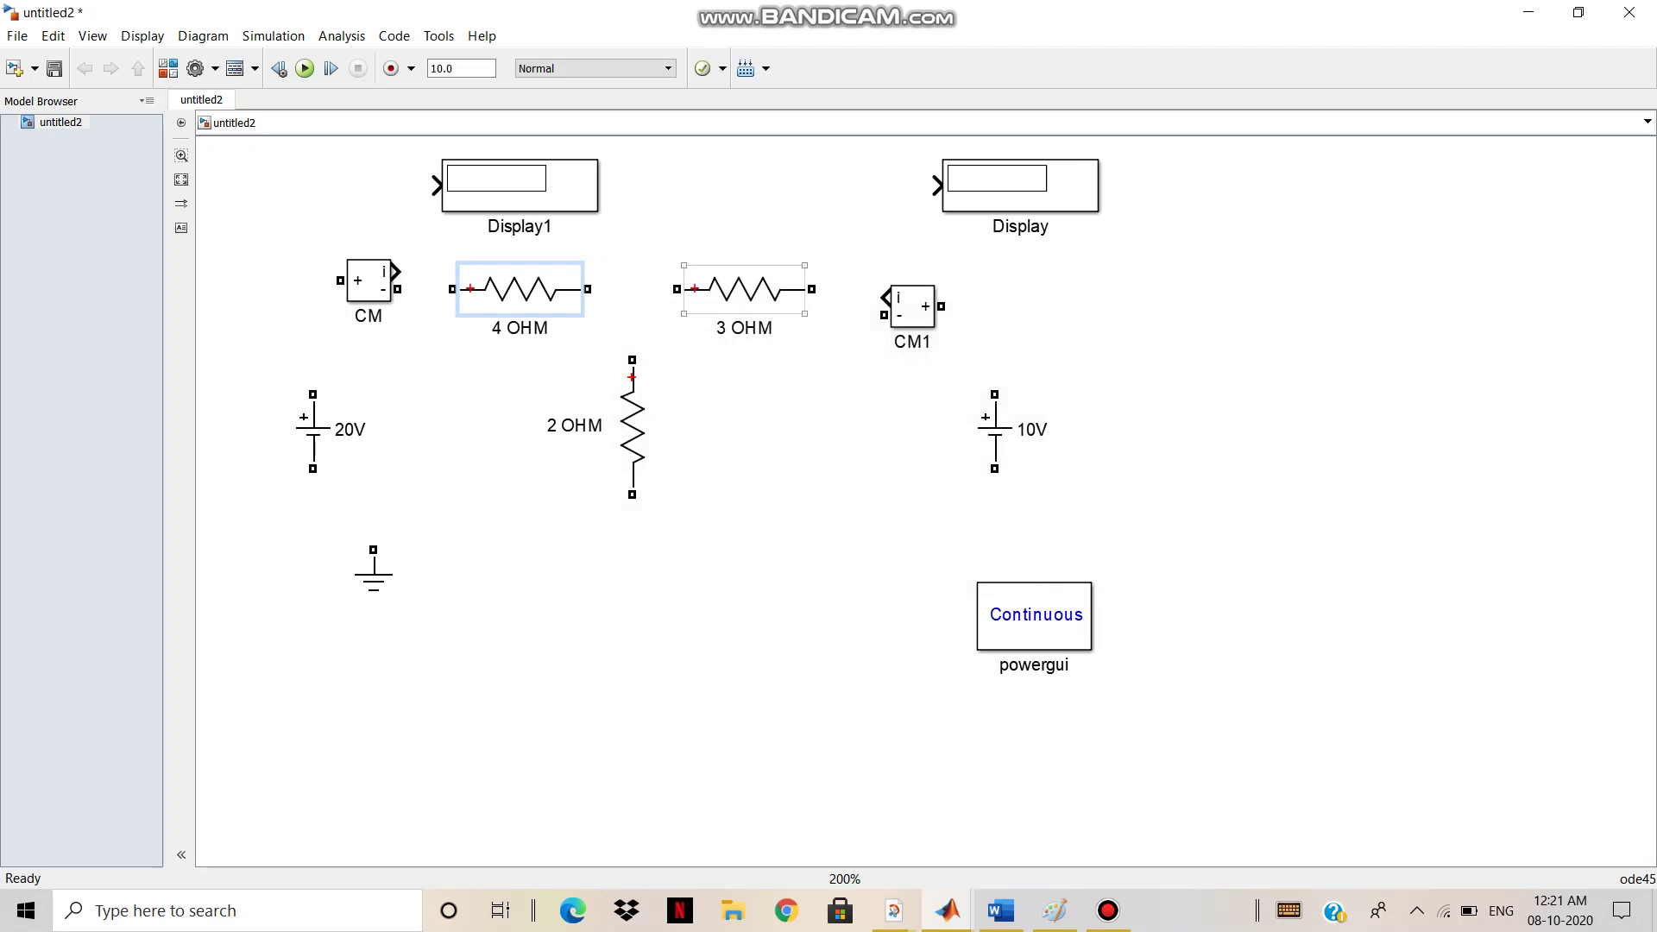
- Set the 3 OHM block's resistance to 3 ohms
{"action": "double_click", "coordinate": [744, 289]}
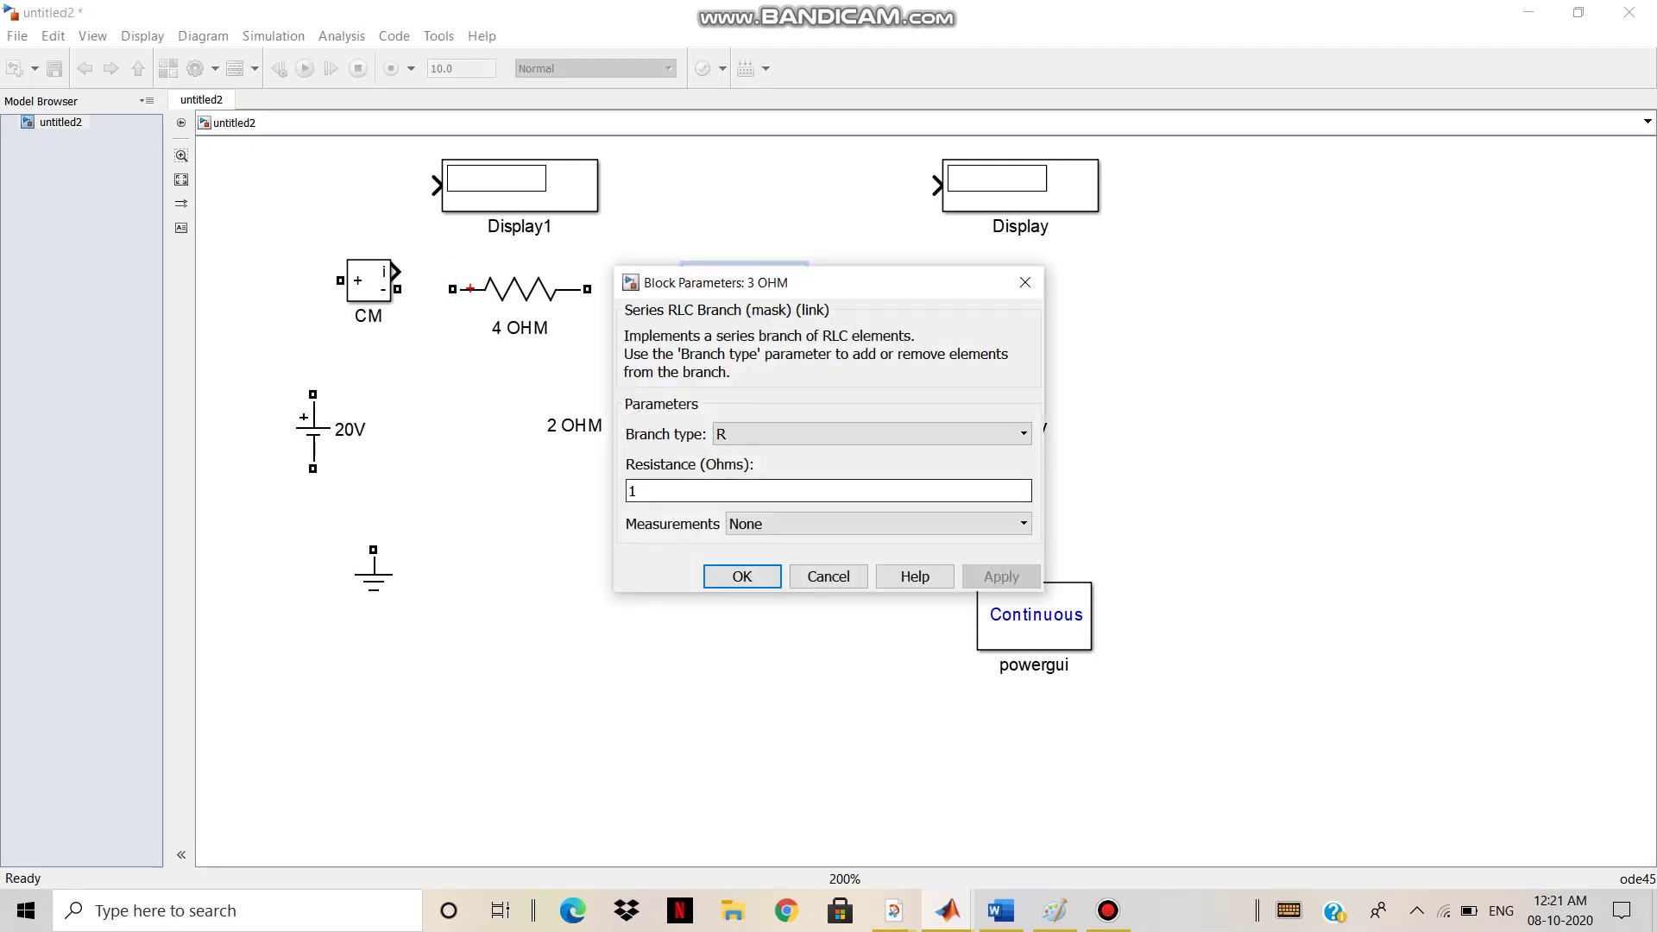
{"action": "type", "text": "3"}
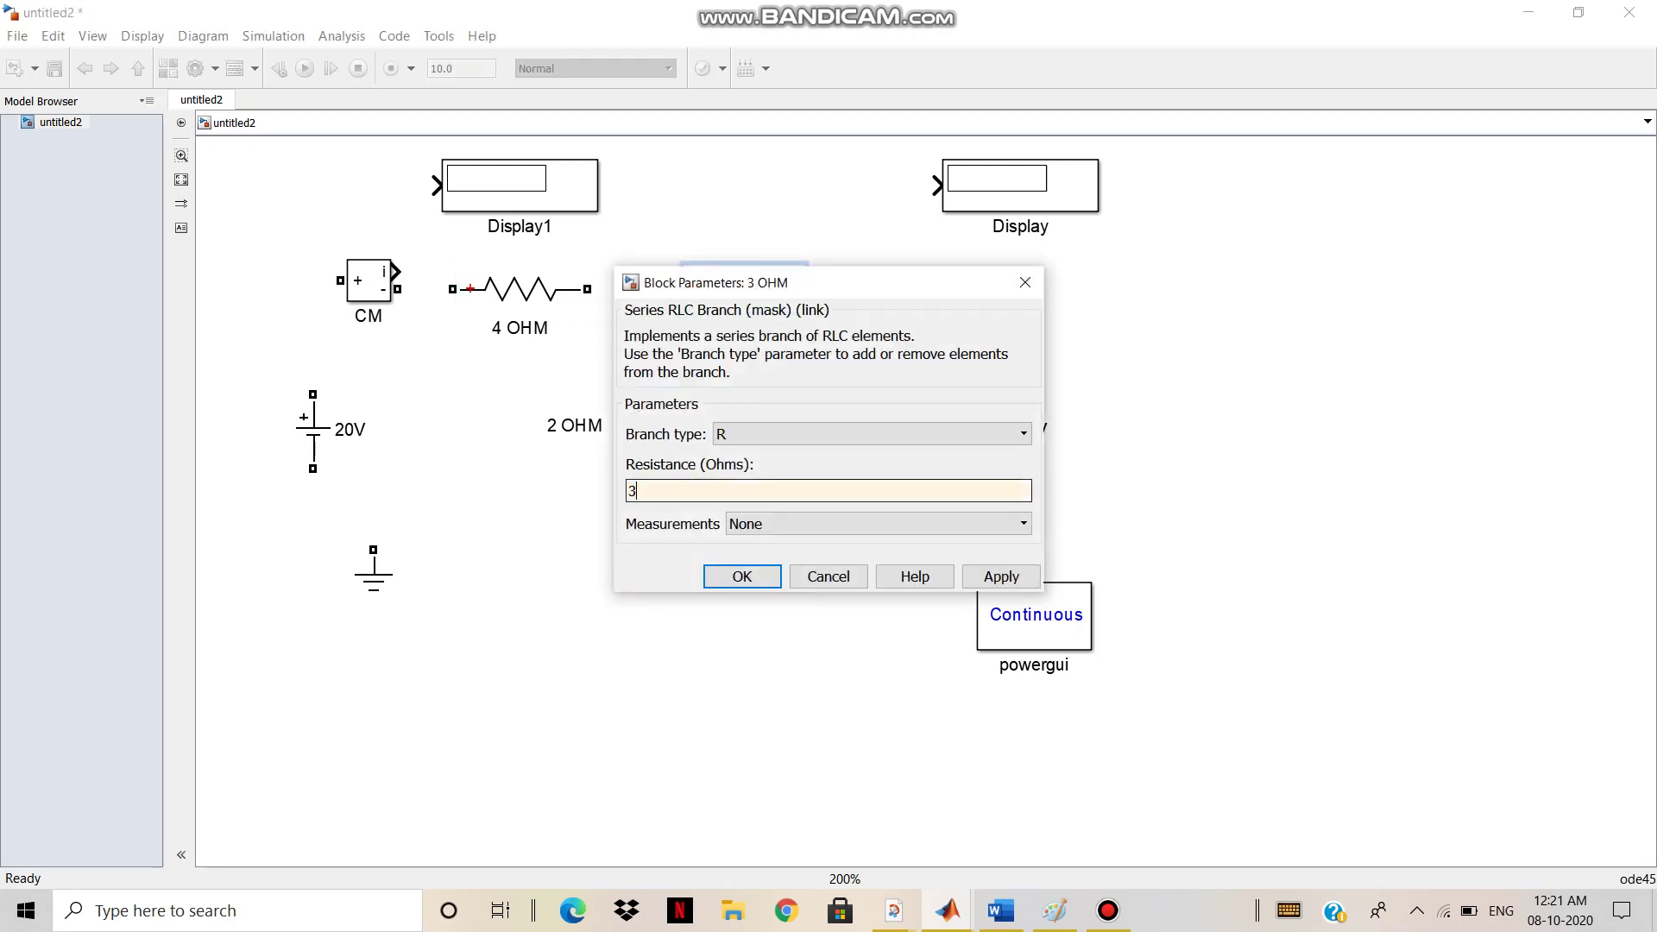
{"action": "left_click", "coordinate": [1001, 576]}
{"action": "left_click", "coordinate": [743, 577]}
- Set the 2 OHM block's resistance to 2 ohms
{"action": "left_click", "coordinate": [637, 449]}
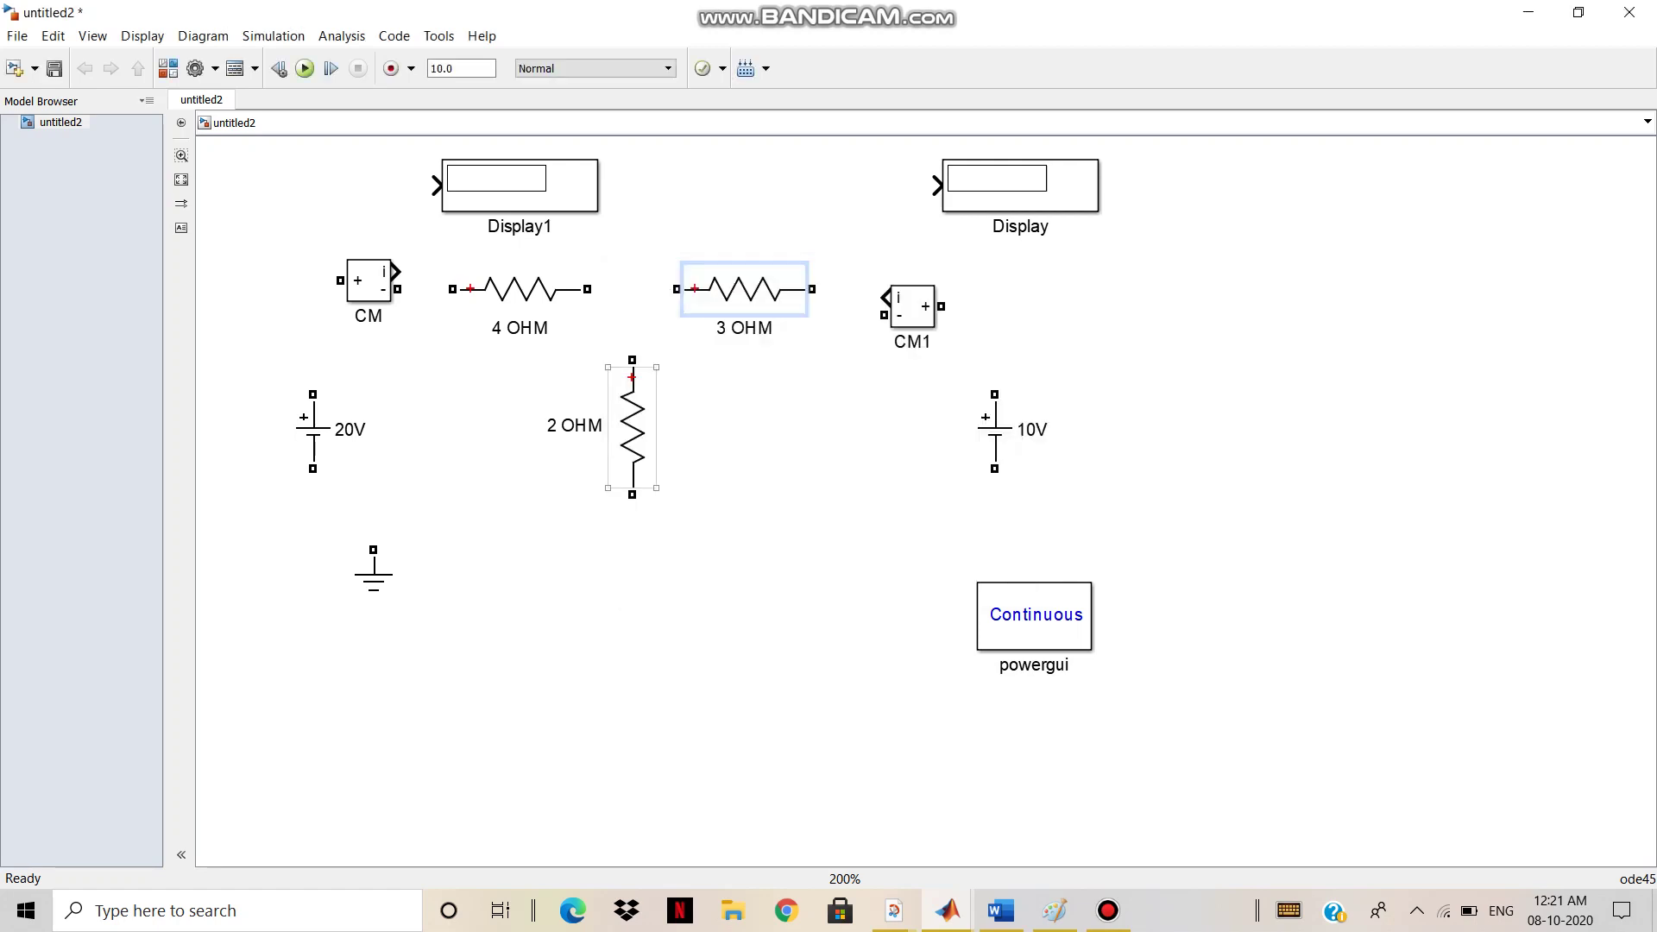
{"action": "double_click", "coordinate": [639, 466]}
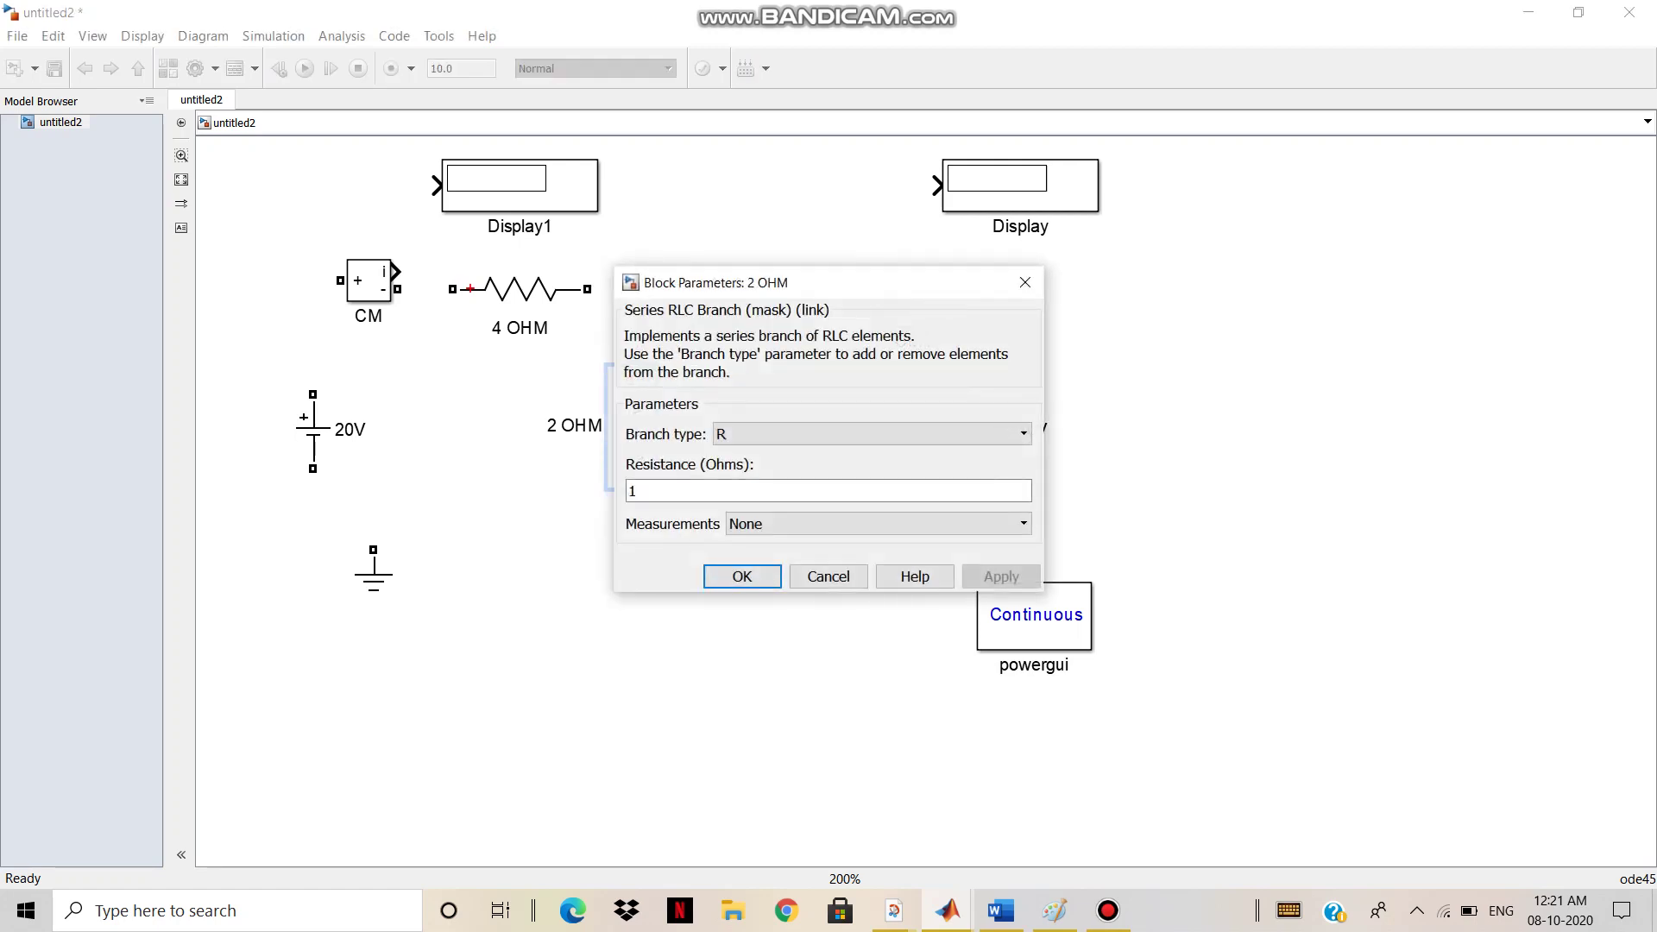
{"action": "double_click", "coordinate": [632, 490]}
{"action": "type", "text": "2"}
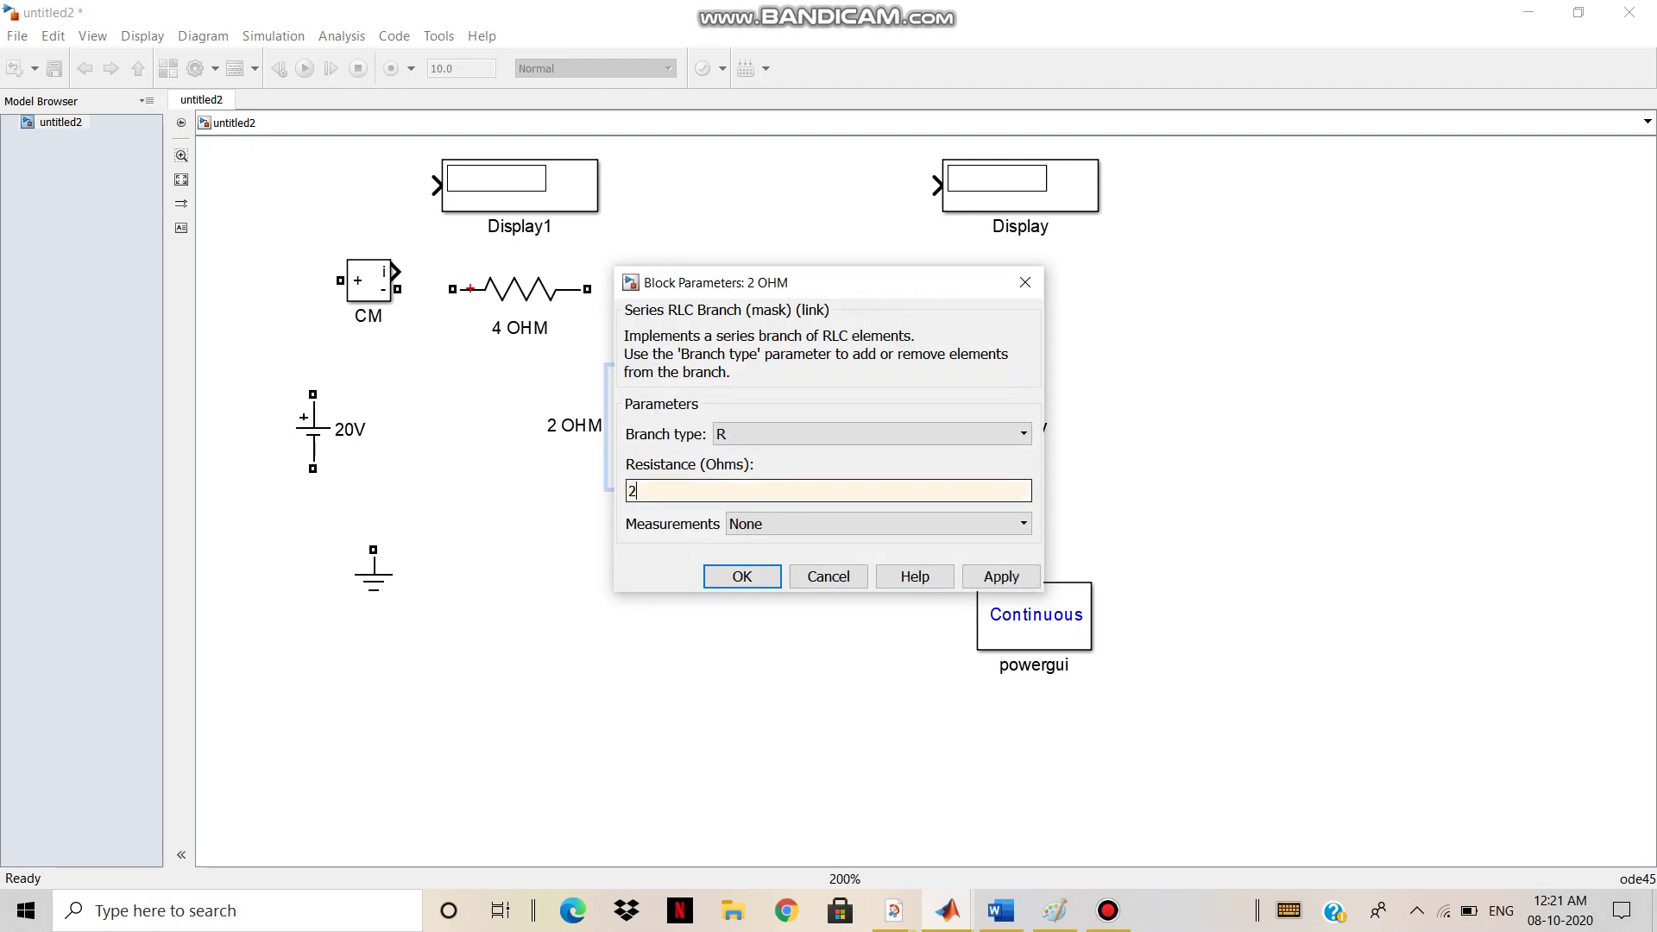
{"action": "left_click", "coordinate": [1001, 576]}
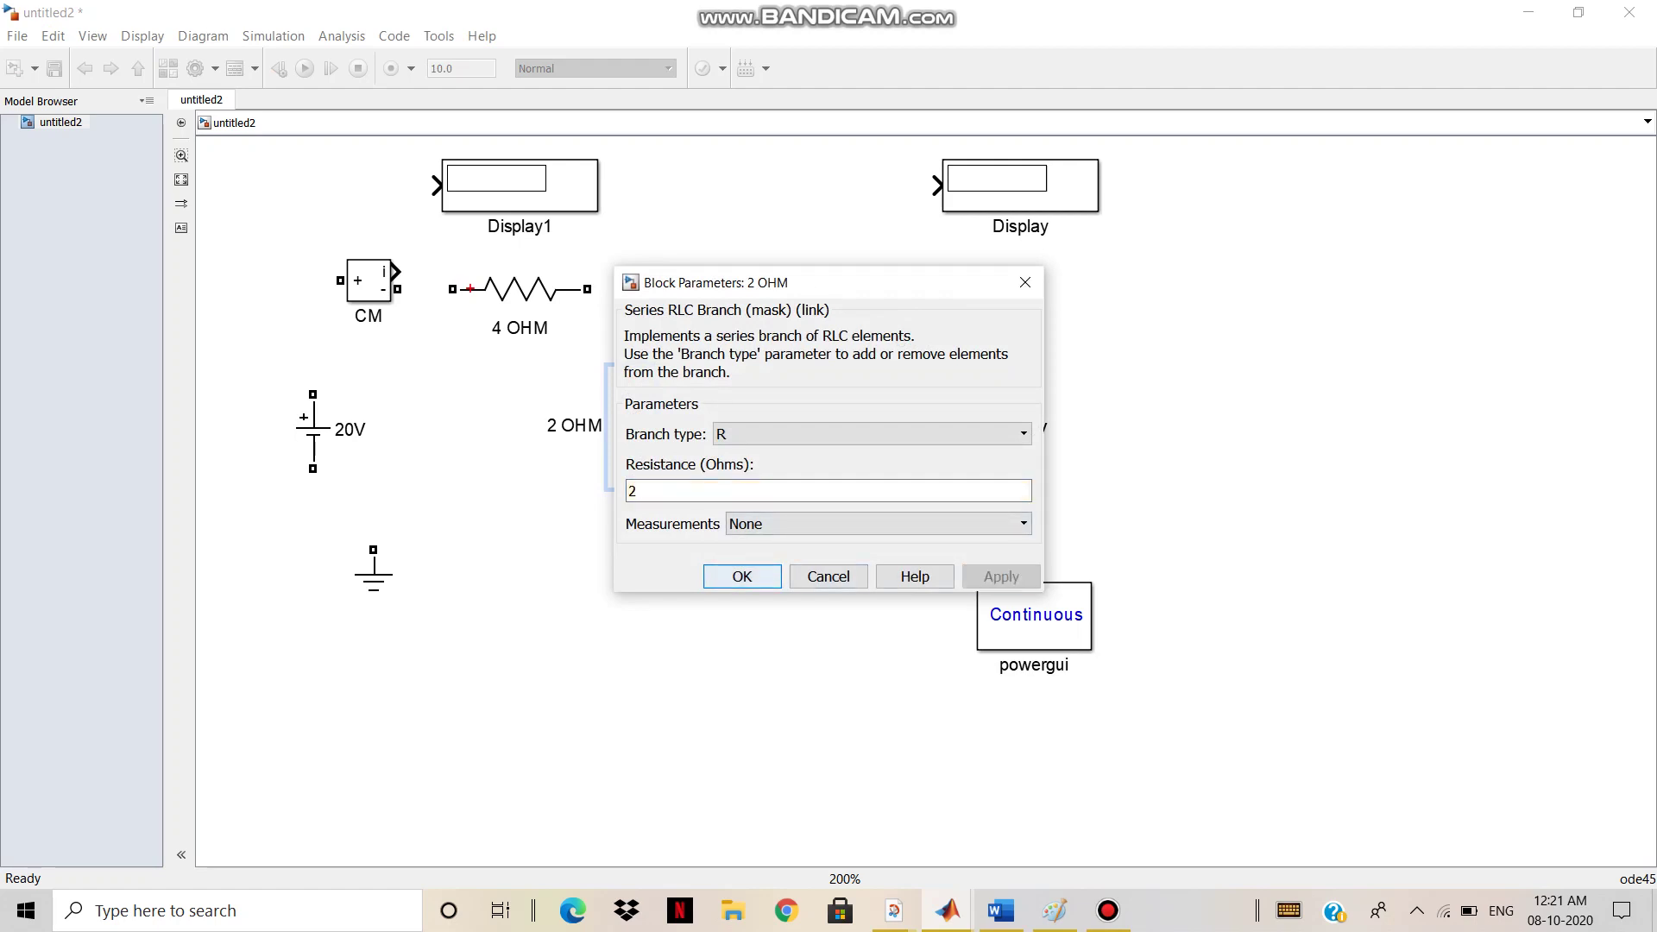
{"action": "left_click", "coordinate": [742, 576]}
- Set the 20V source's amplitude to 20 V
{"action": "double_click", "coordinate": [312, 429]}
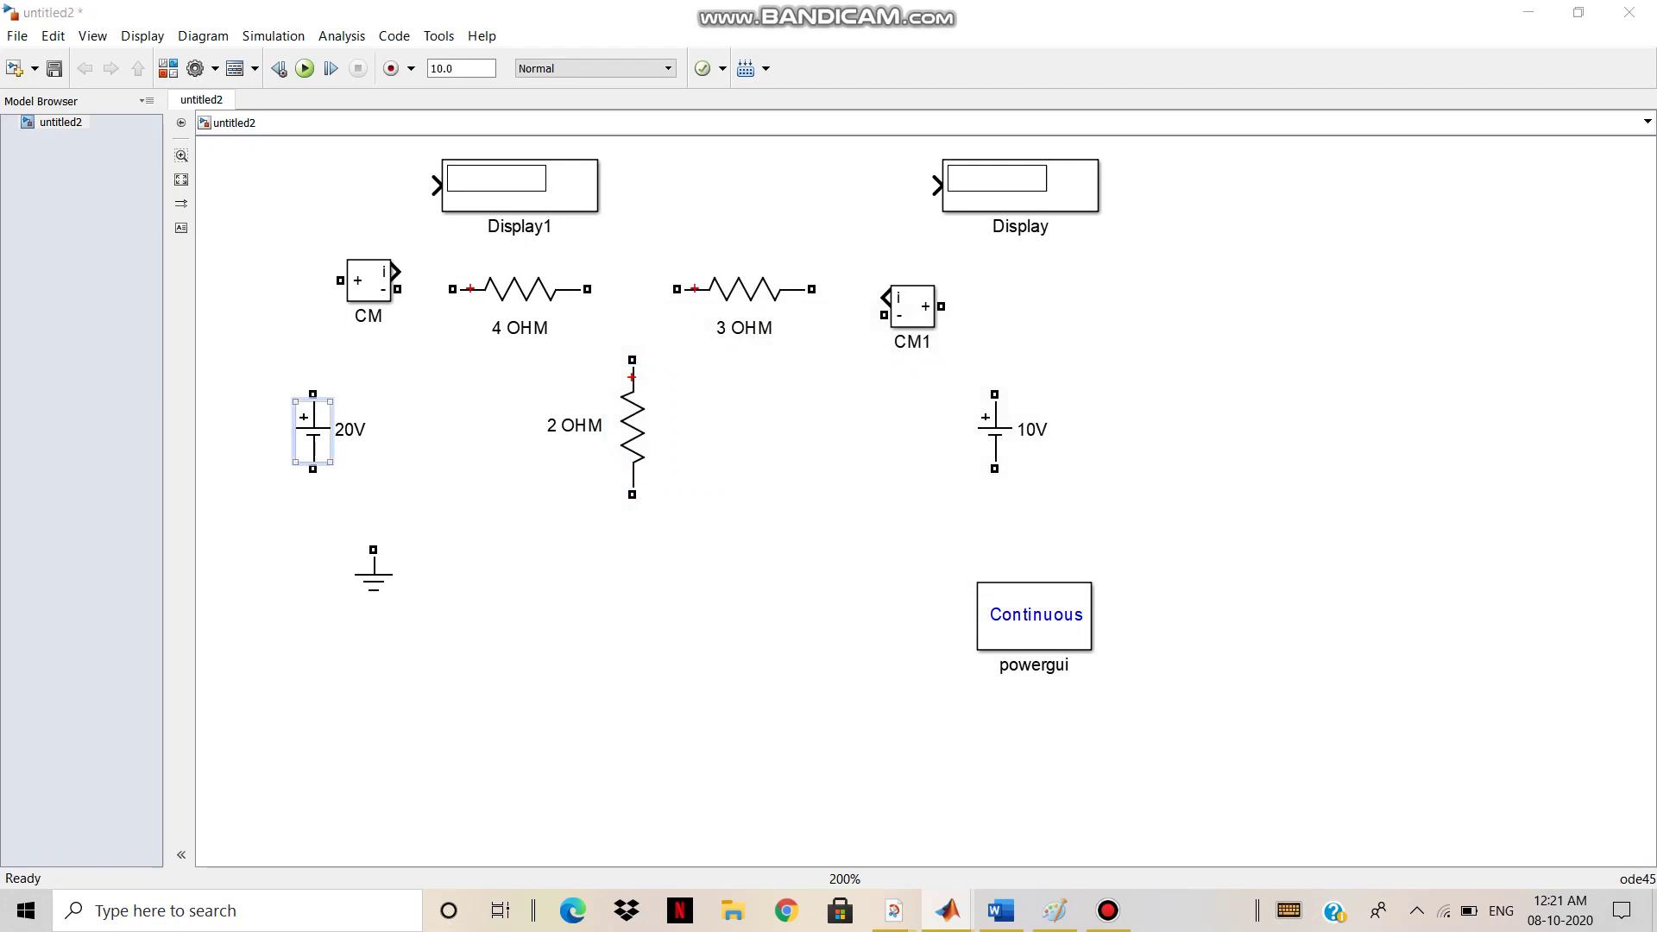
{"action": "left_click", "coordinate": [652, 456]}
{"action": "left_click_drag", "start_coordinate": [627, 456], "coordinate": [653, 456]}
{"action": "type", "text": "20"}
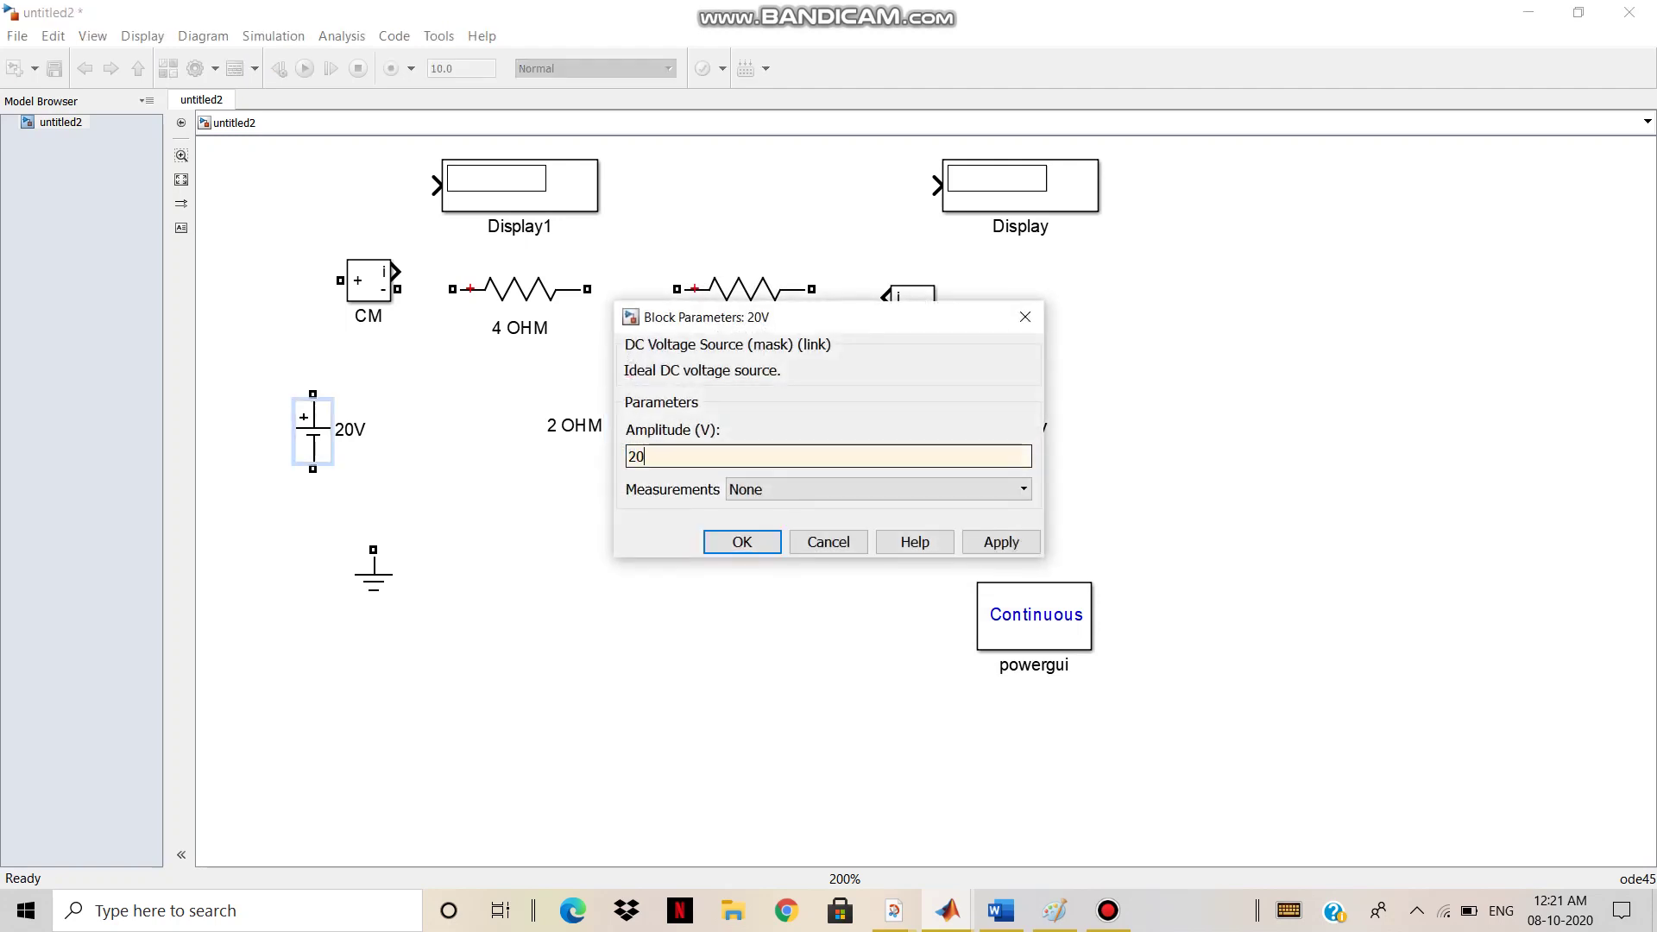
{"action": "left_click", "coordinate": [1001, 542]}
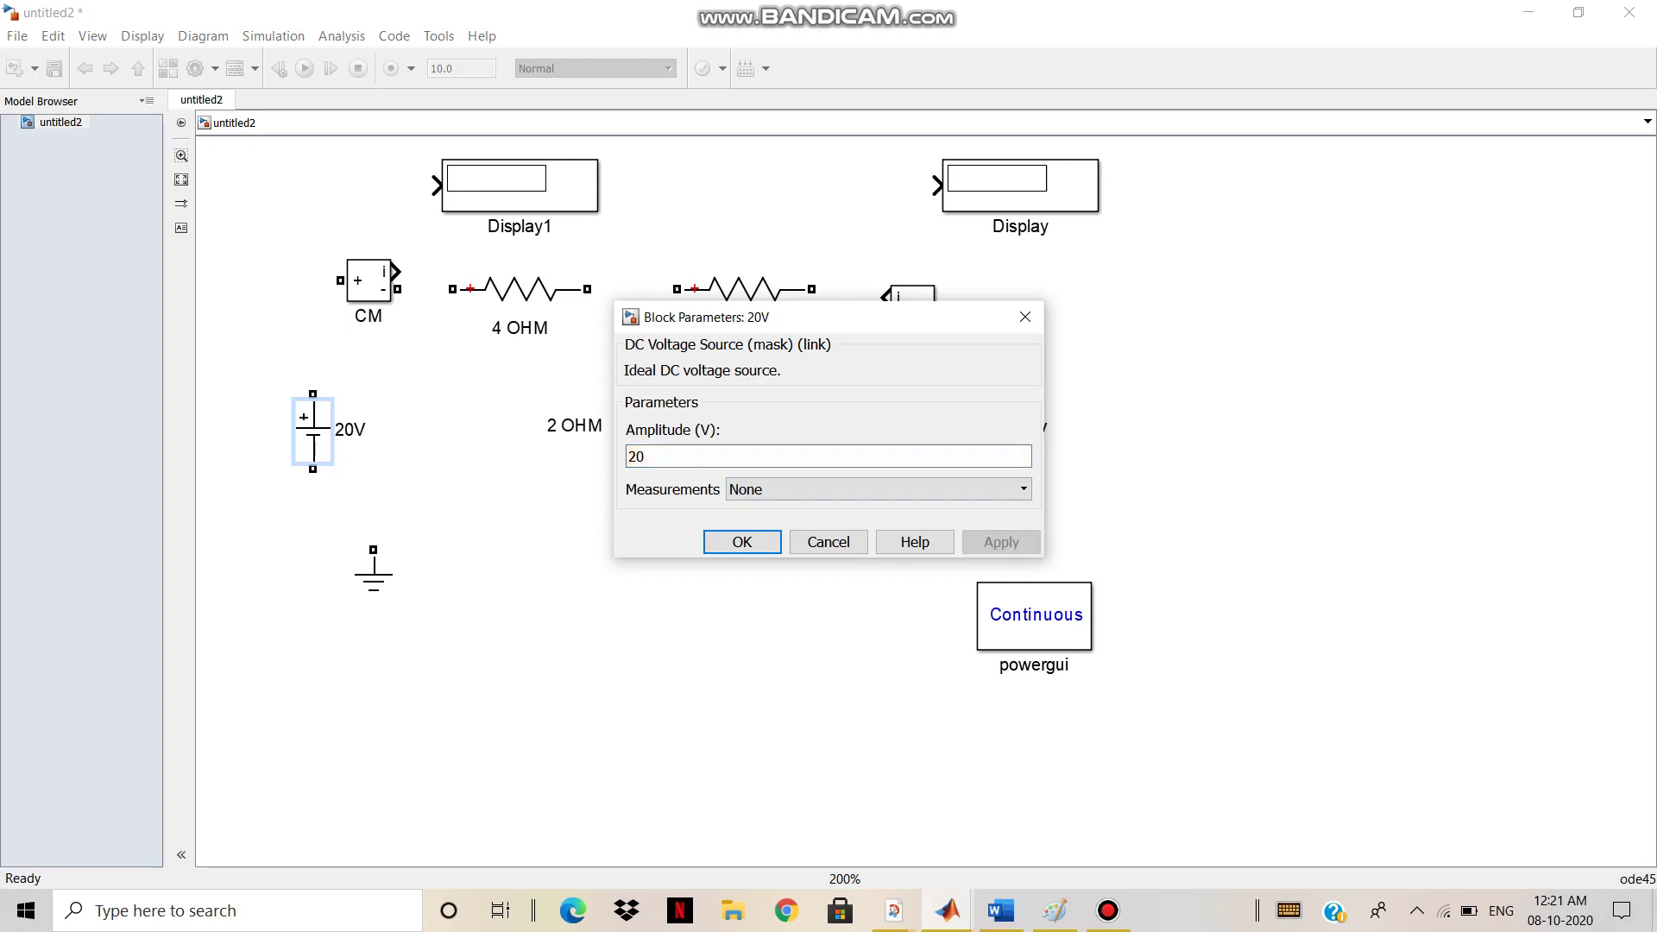
{"action": "left_click", "coordinate": [742, 542]}
- Set the 10V source's amplitude to 10 V
{"action": "left_click", "coordinate": [1031, 429]}
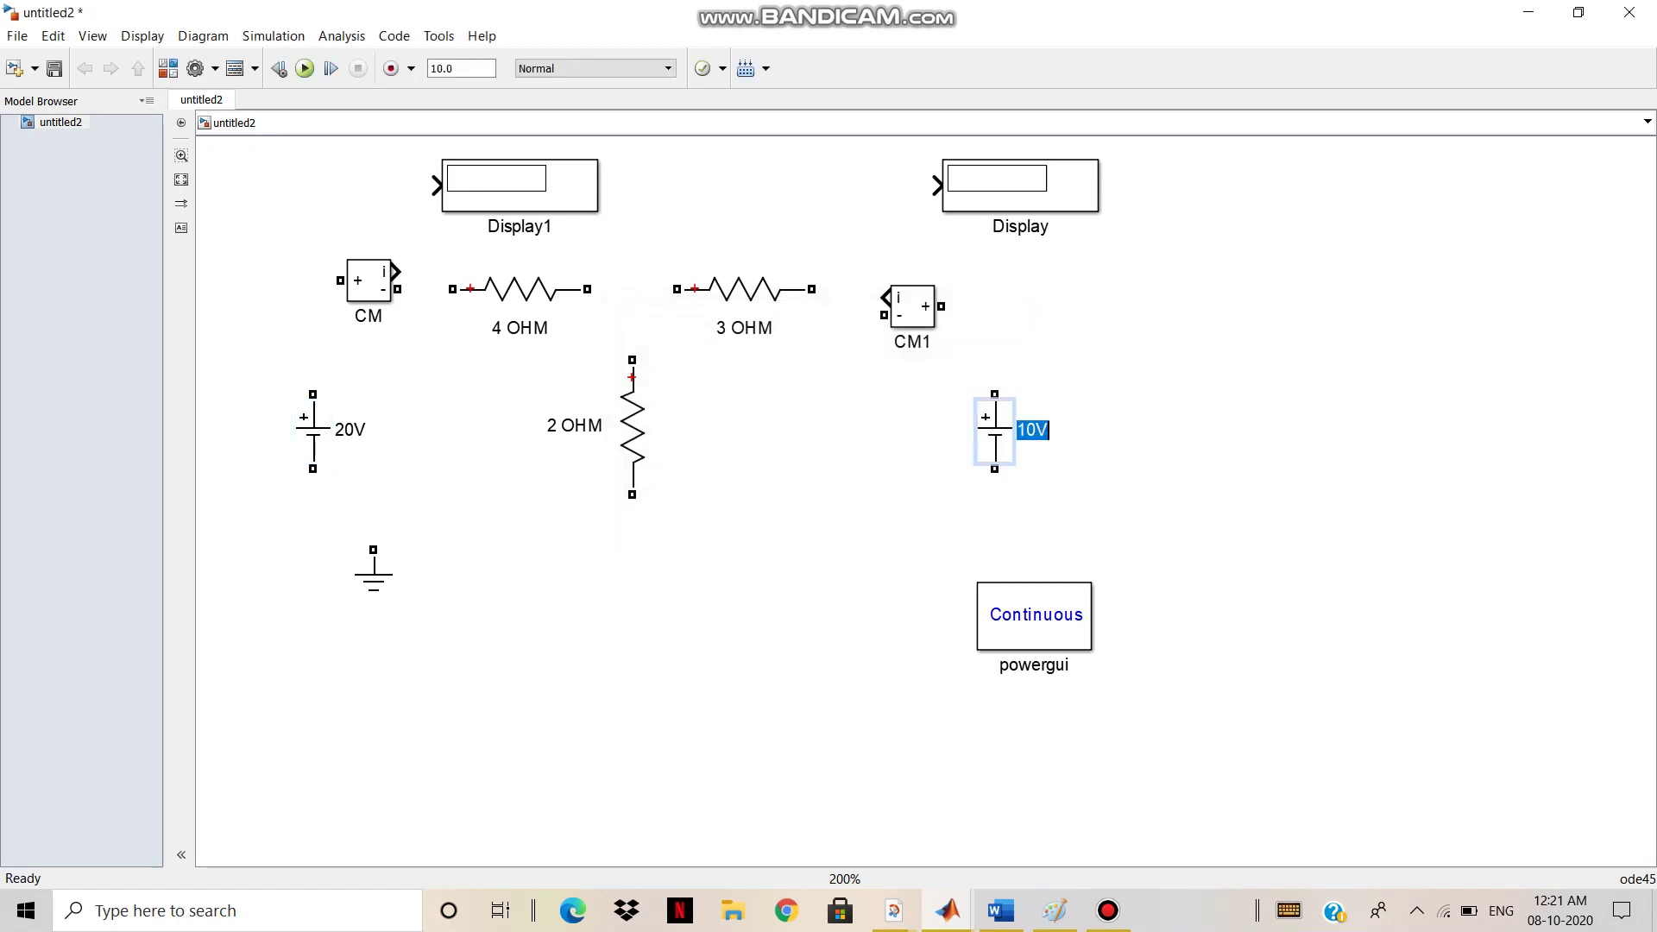
{"action": "double_click", "coordinate": [994, 430]}
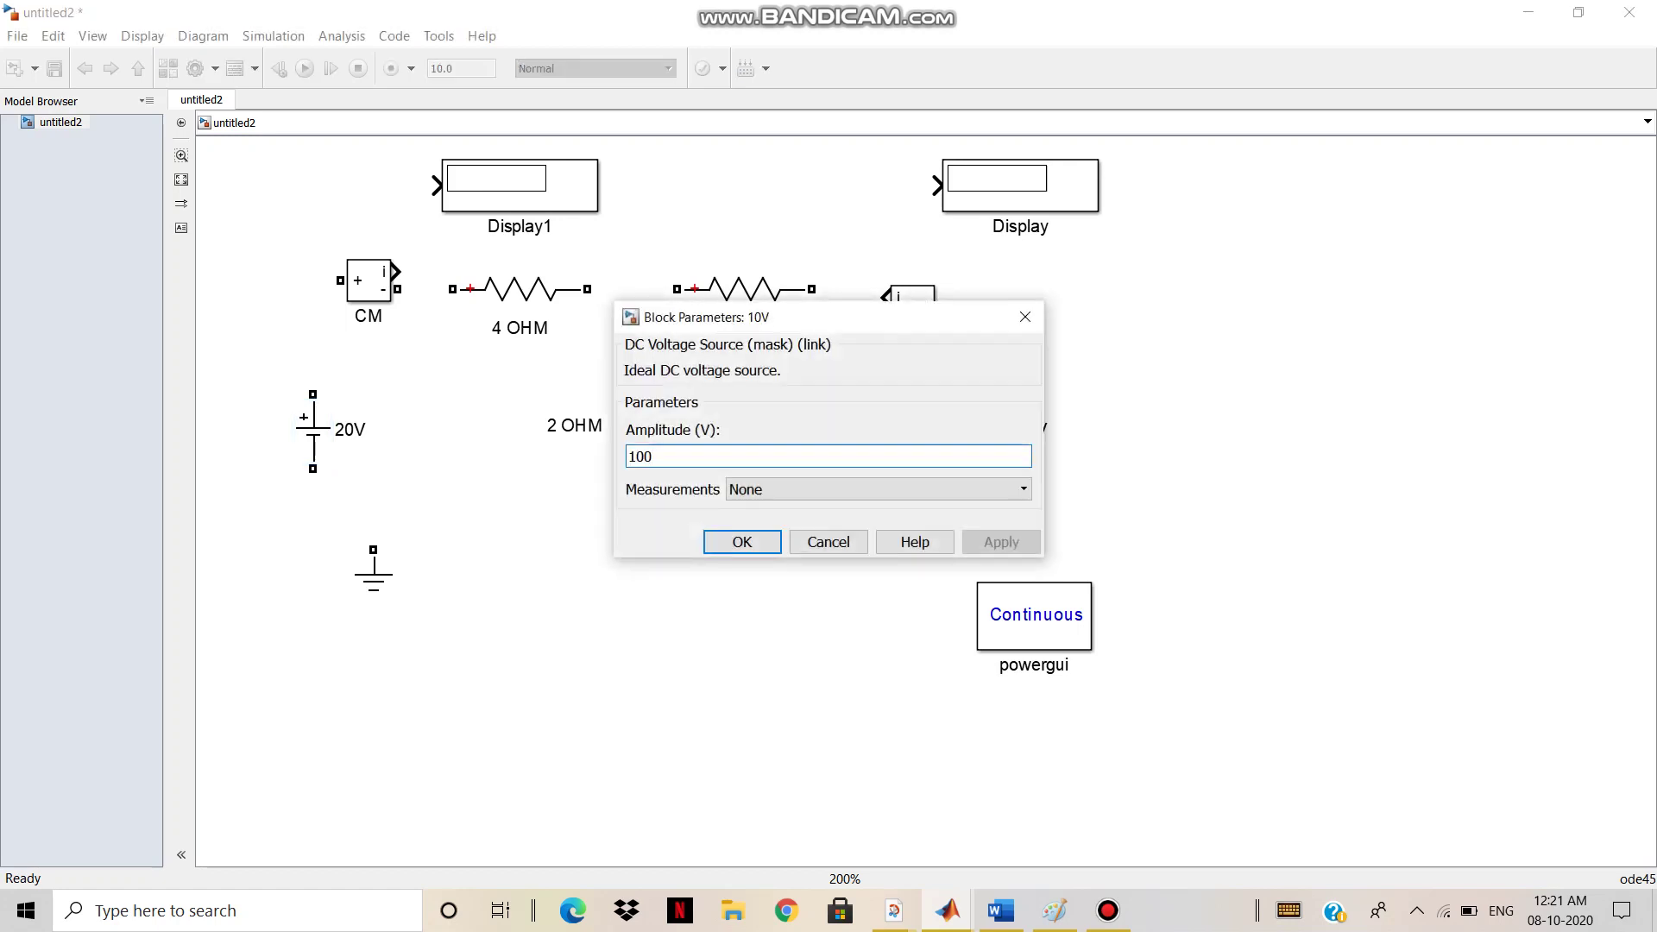
{"action": "key", "text": "BackSpace"}
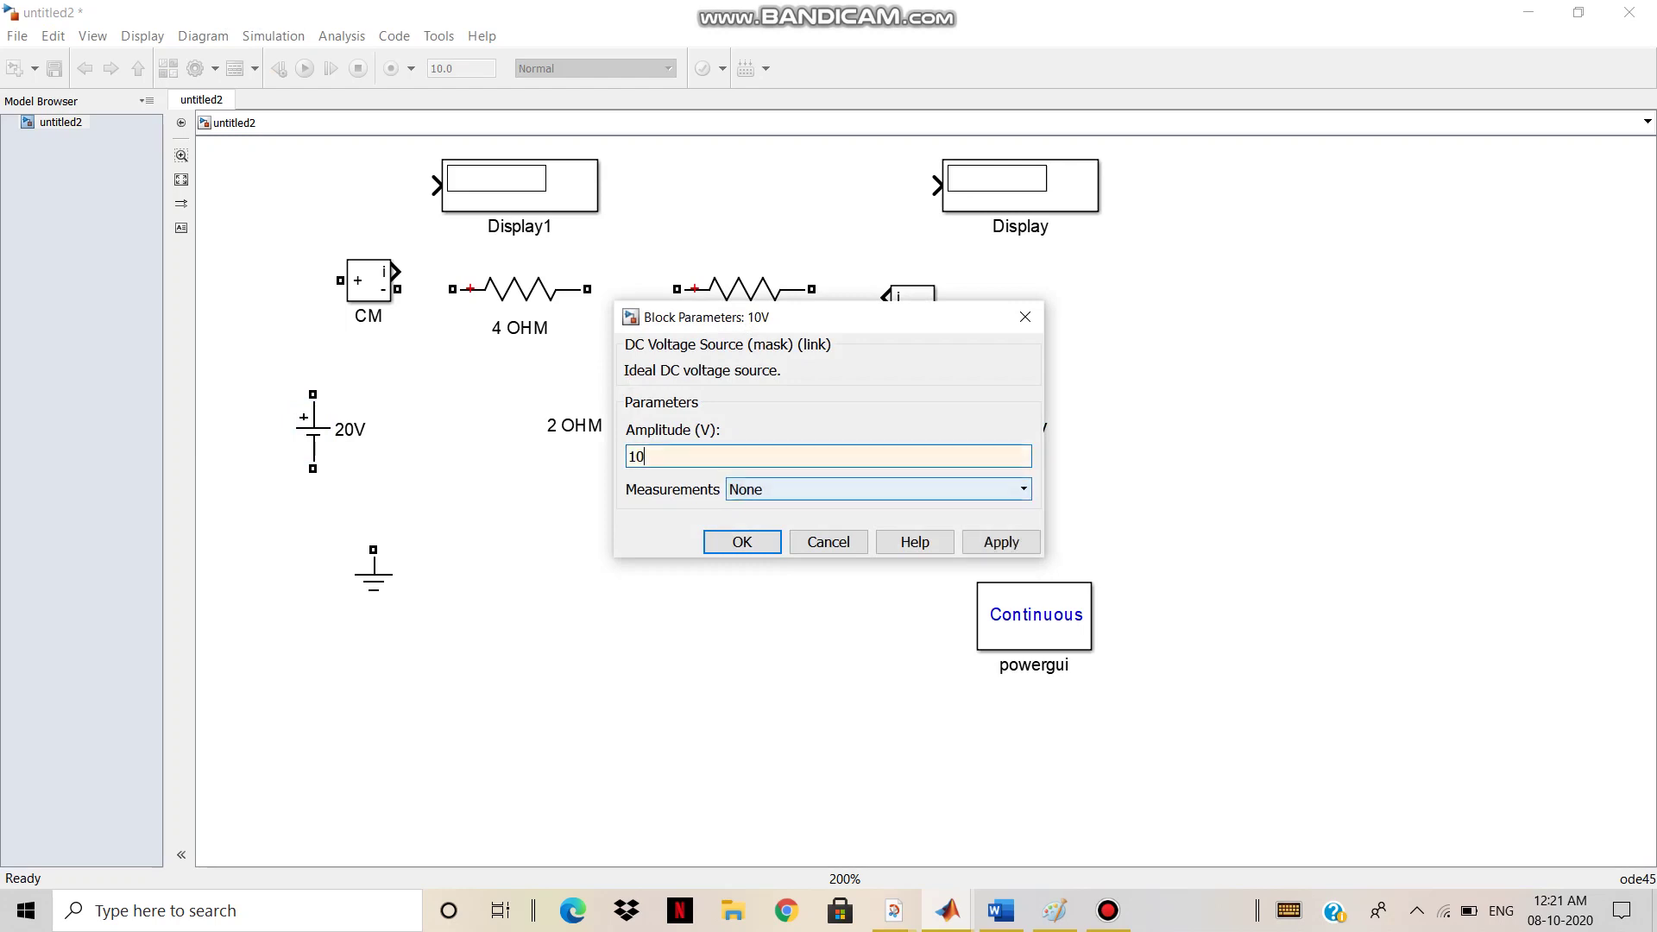
{"action": "left_click", "coordinate": [1000, 542]}
{"action": "left_click", "coordinate": [743, 542]}
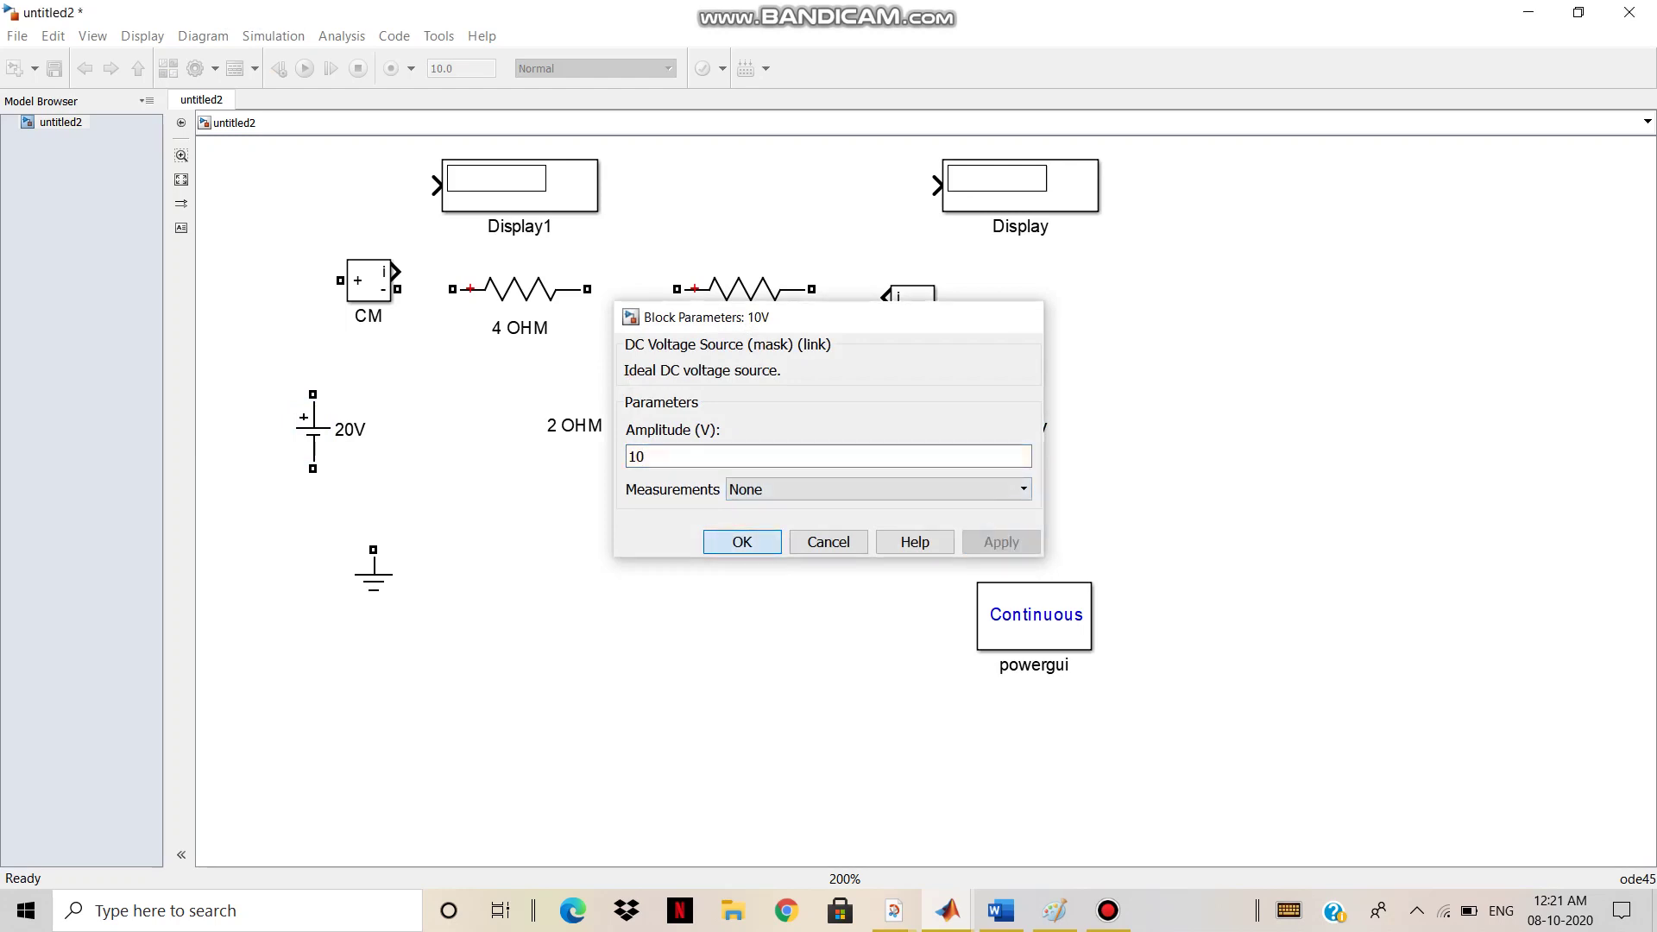
- Place powergui below the ground block and wire the 20V source through CM, 4 OHM, 3 OHM and CM1 to the 10V source
{"action": "left_click_drag", "start_coordinate": [1032, 617], "coordinate": [315, 738]}
{"action": "left_click", "coordinate": [312, 431]}
{"action": "mouse_move", "coordinate": [312, 394]}
{"action": "left_mouse_down"}
{"action": "mouse_move", "coordinate": [314, 292]}
{"action": "mouse_move", "coordinate": [452, 289]}
{"action": "left_mouse_up"}
{"action": "left_click_drag", "start_coordinate": [587, 289], "coordinate": [677, 289]}
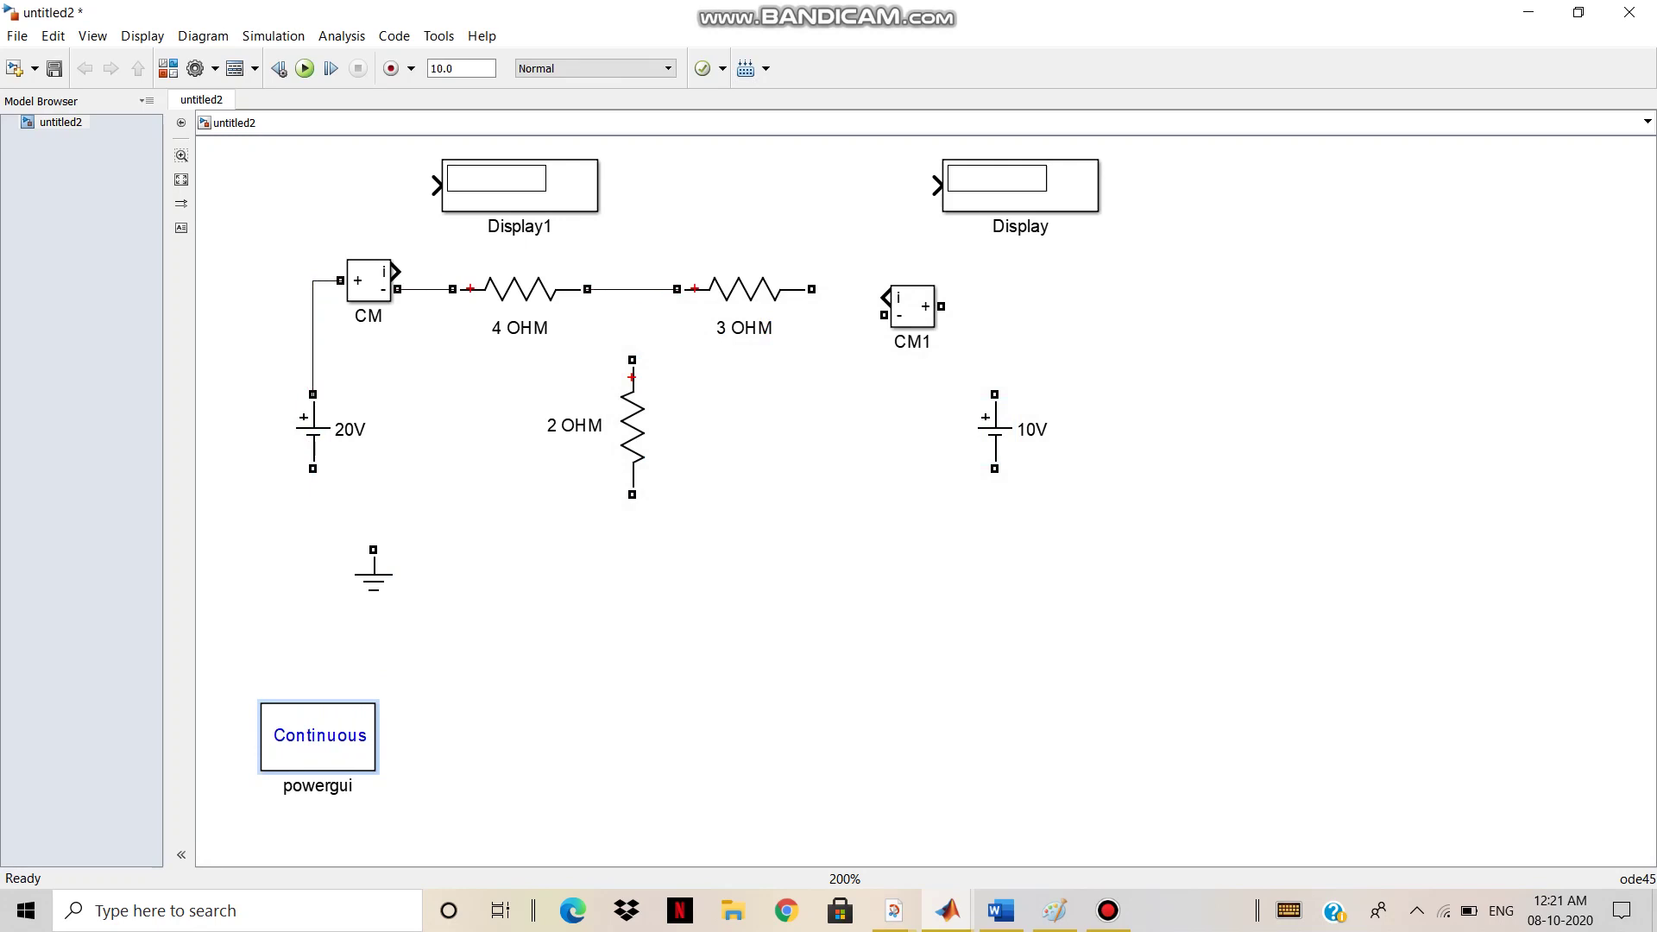
{"action": "mouse_move", "coordinate": [812, 289]}
{"action": "left_mouse_down"}
{"action": "mouse_move", "coordinate": [1001, 338]}
{"action": "mouse_move", "coordinate": [994, 394]}
{"action": "left_mouse_up"}
- Join the negative terminals of both sources and wire the 2 OHM resistor between the 4 OHM–3 OHM junction and that return line
{"action": "left_click", "coordinate": [633, 427]}
{"action": "left_click_drag", "start_coordinate": [633, 360], "coordinate": [633, 289]}
{"action": "left_click_drag", "start_coordinate": [313, 469], "coordinate": [994, 469]}
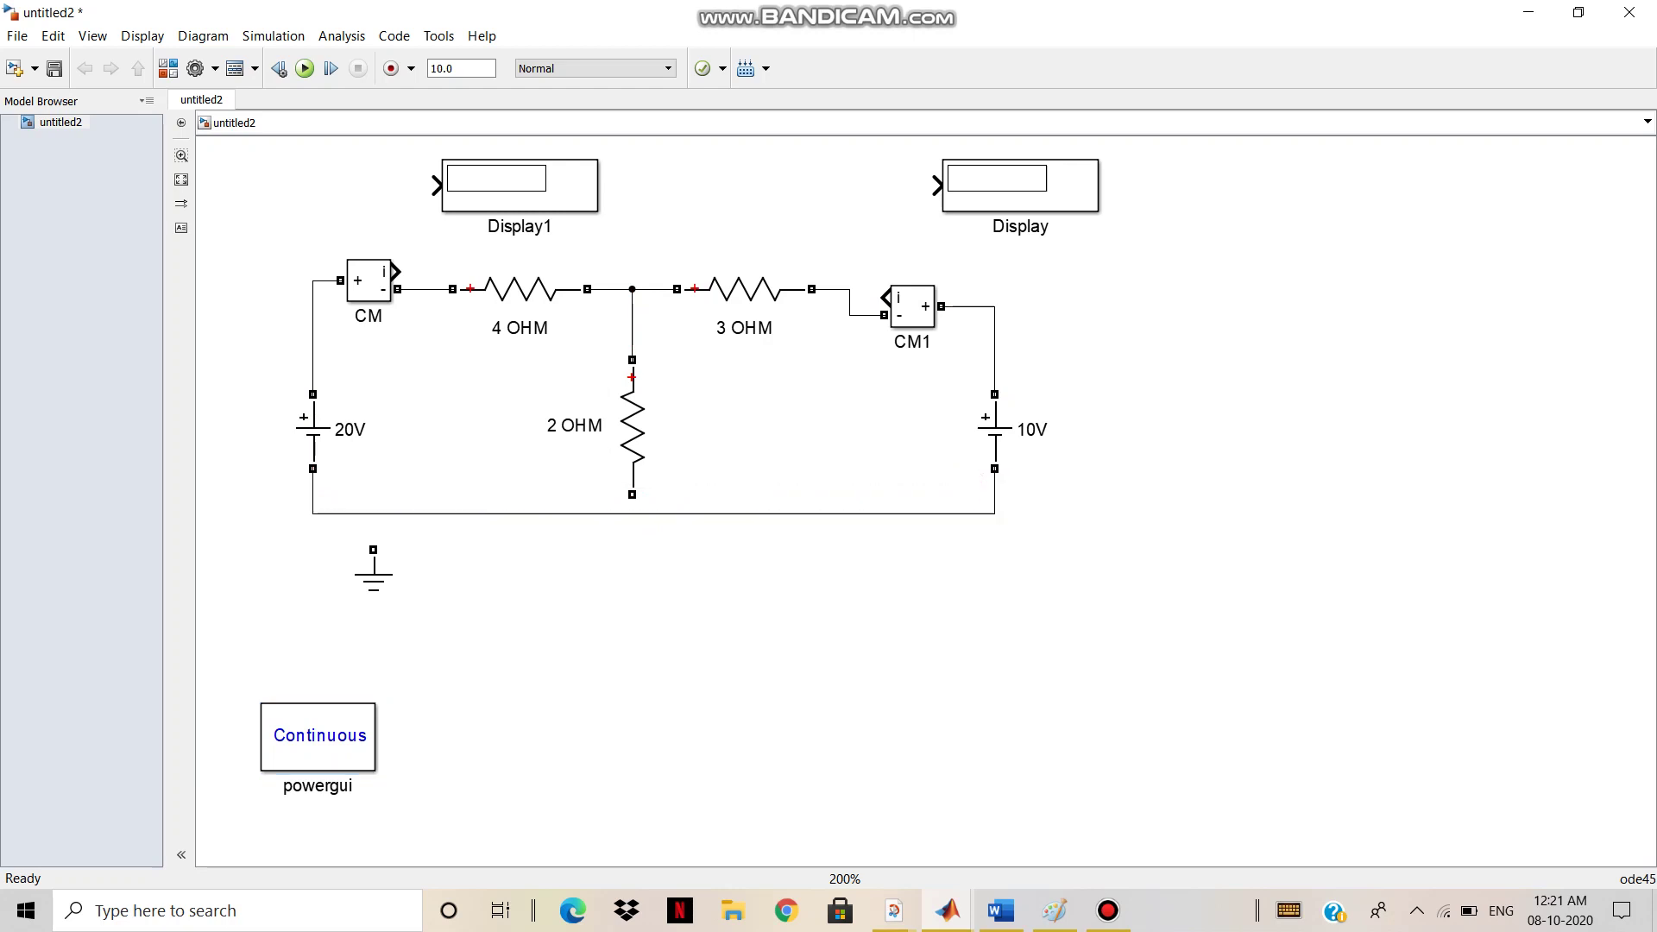
{"action": "left_click_drag", "start_coordinate": [631, 495], "coordinate": [631, 514]}
- Connect the ground block to the return line, and the current outputs of CM to Display1 and CM1 to Display
{"action": "left_click_drag", "start_coordinate": [372, 550], "coordinate": [373, 513]}
{"action": "left_click_drag", "start_coordinate": [395, 273], "coordinate": [436, 185]}
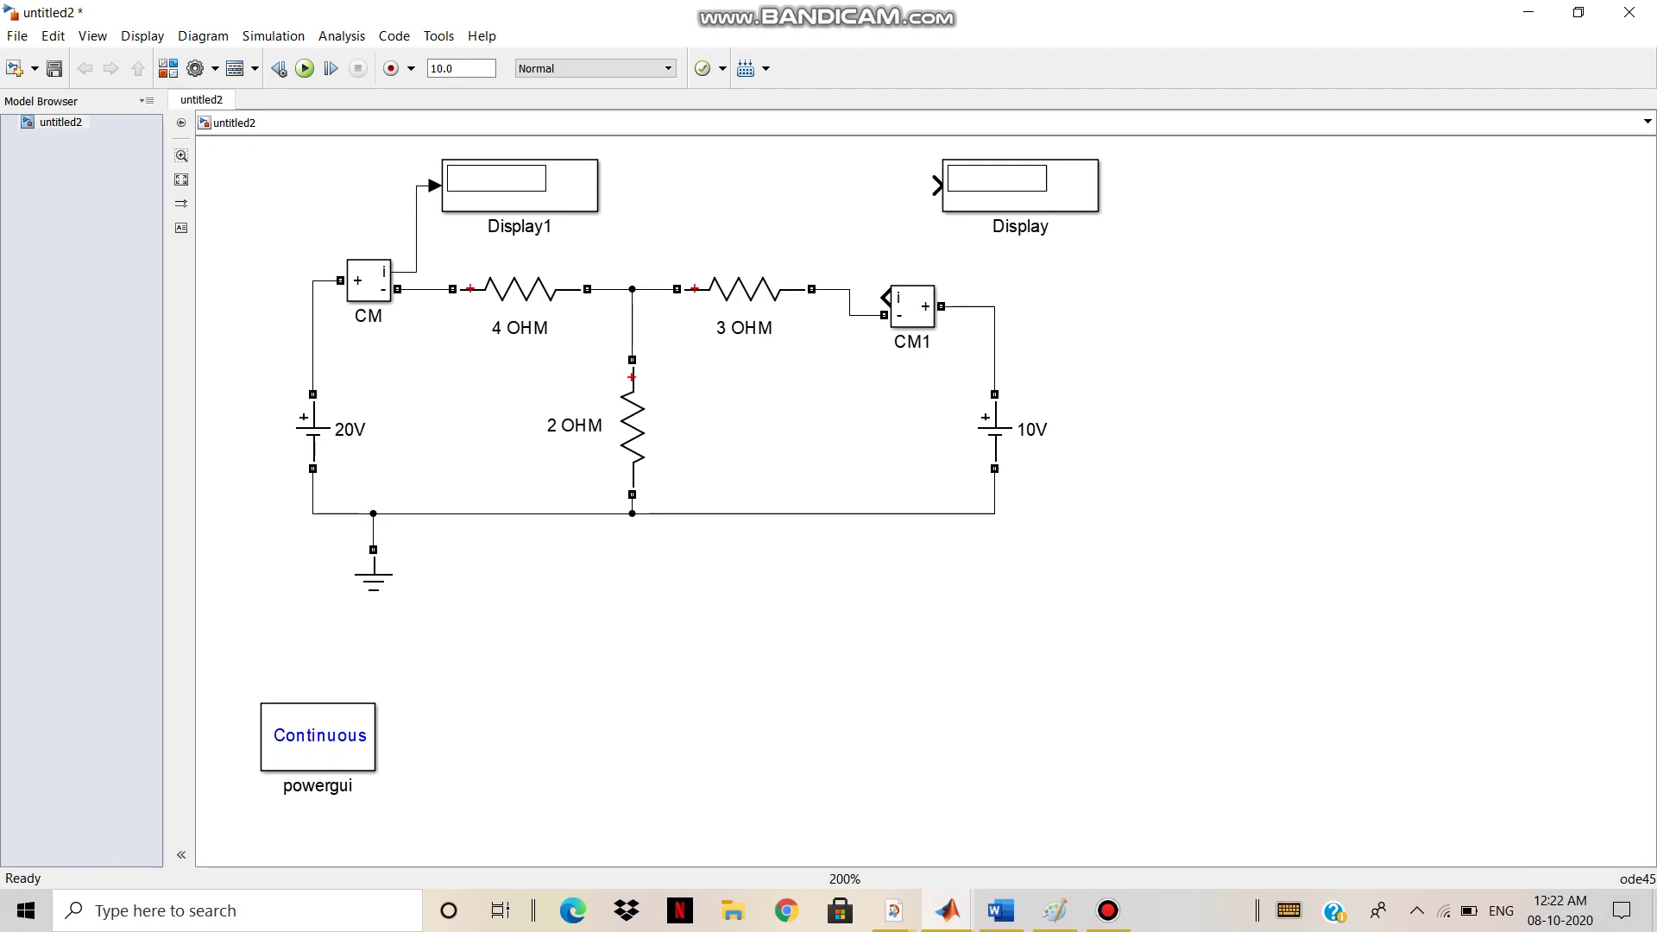
{"action": "left_click_drag", "start_coordinate": [886, 297], "coordinate": [936, 186]}
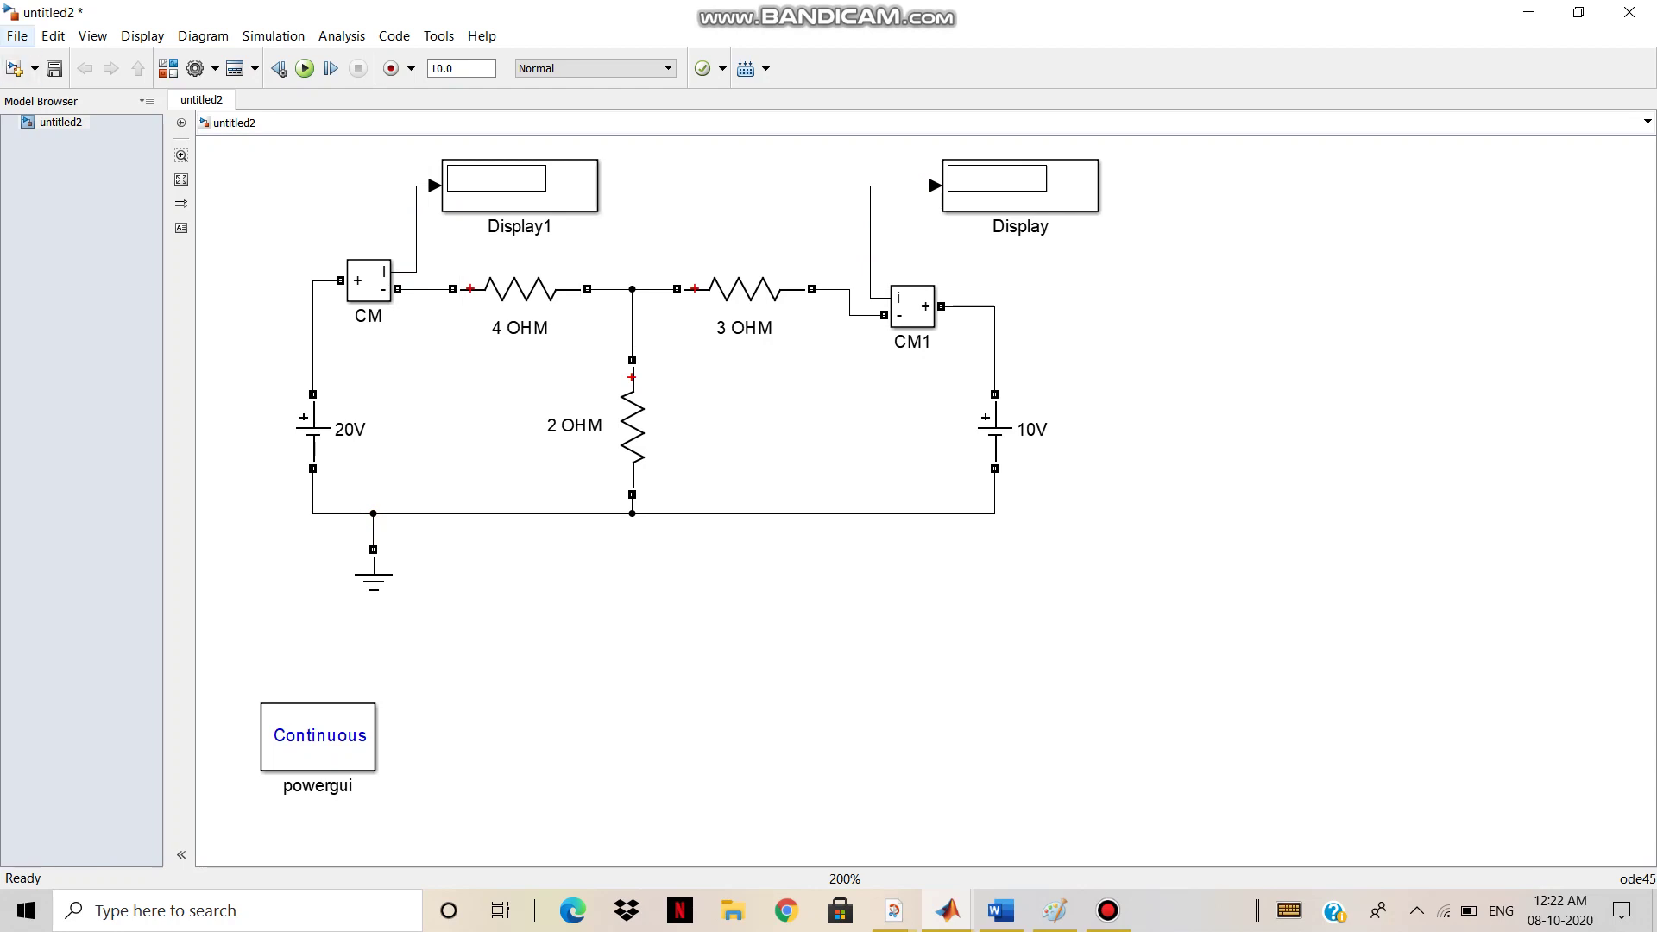
- Save the model as SE1 in the Documents MATLAB folder as a Simulink model
{"action": "left_click", "coordinate": [17, 35]}
{"action": "left_click", "coordinate": [60, 154]}
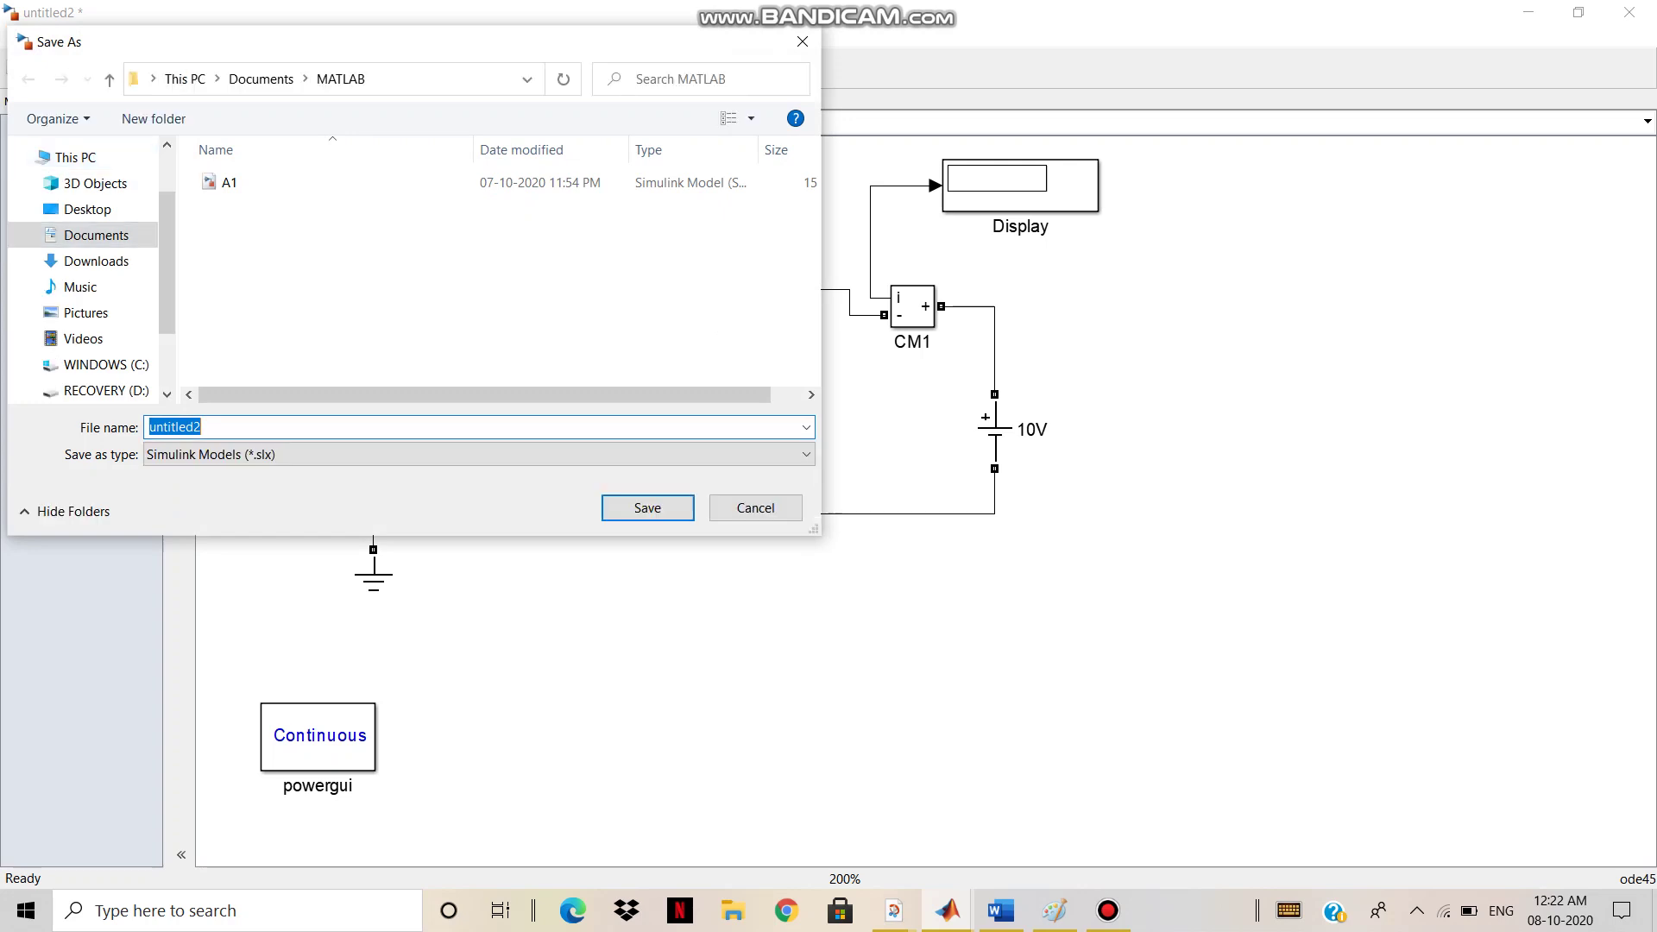
{"action": "type", "text": "SM"}
{"action": "key", "text": "BackSpace"}
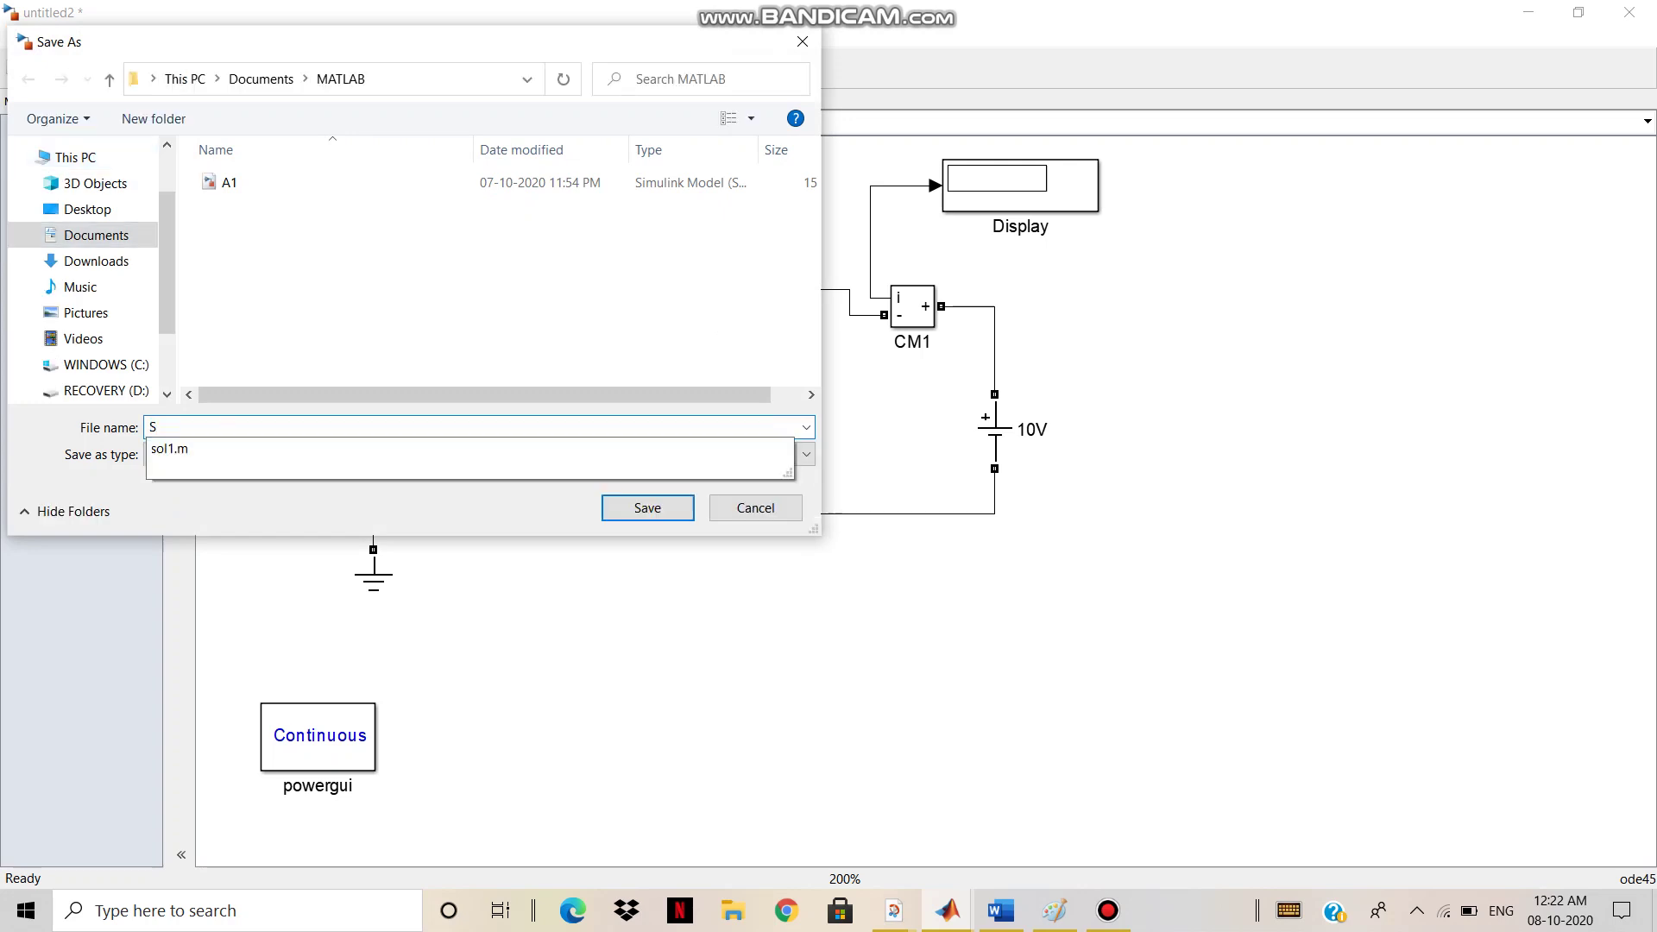
{"action": "type", "text": "E1"}
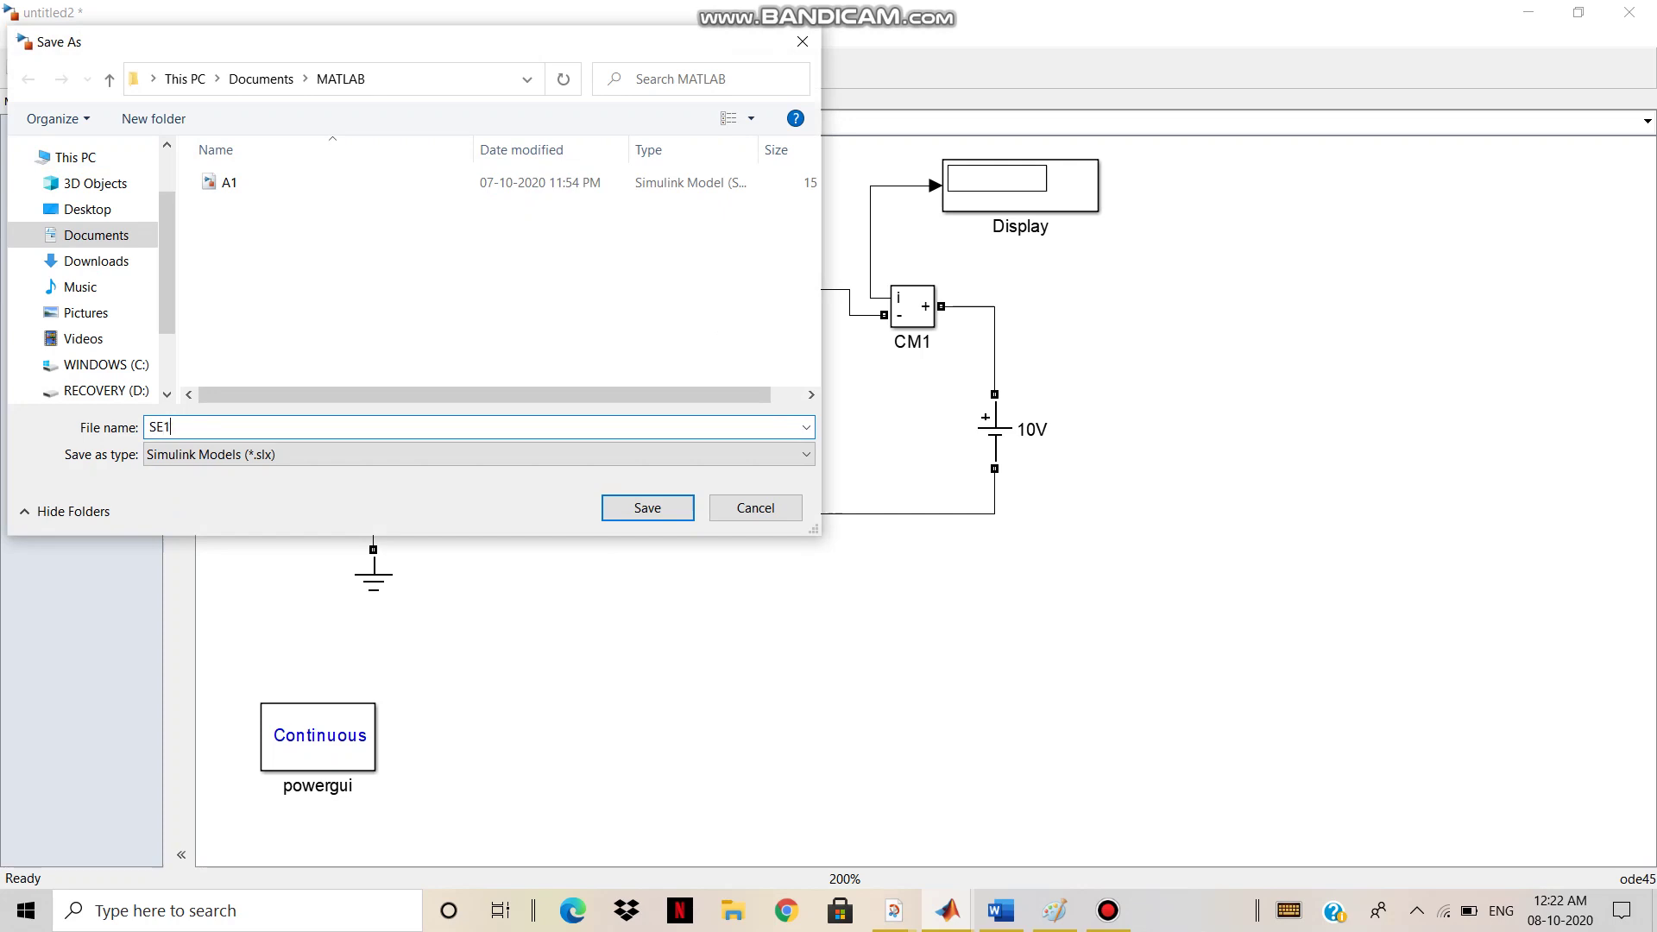
{"action": "key", "text": "Return"}
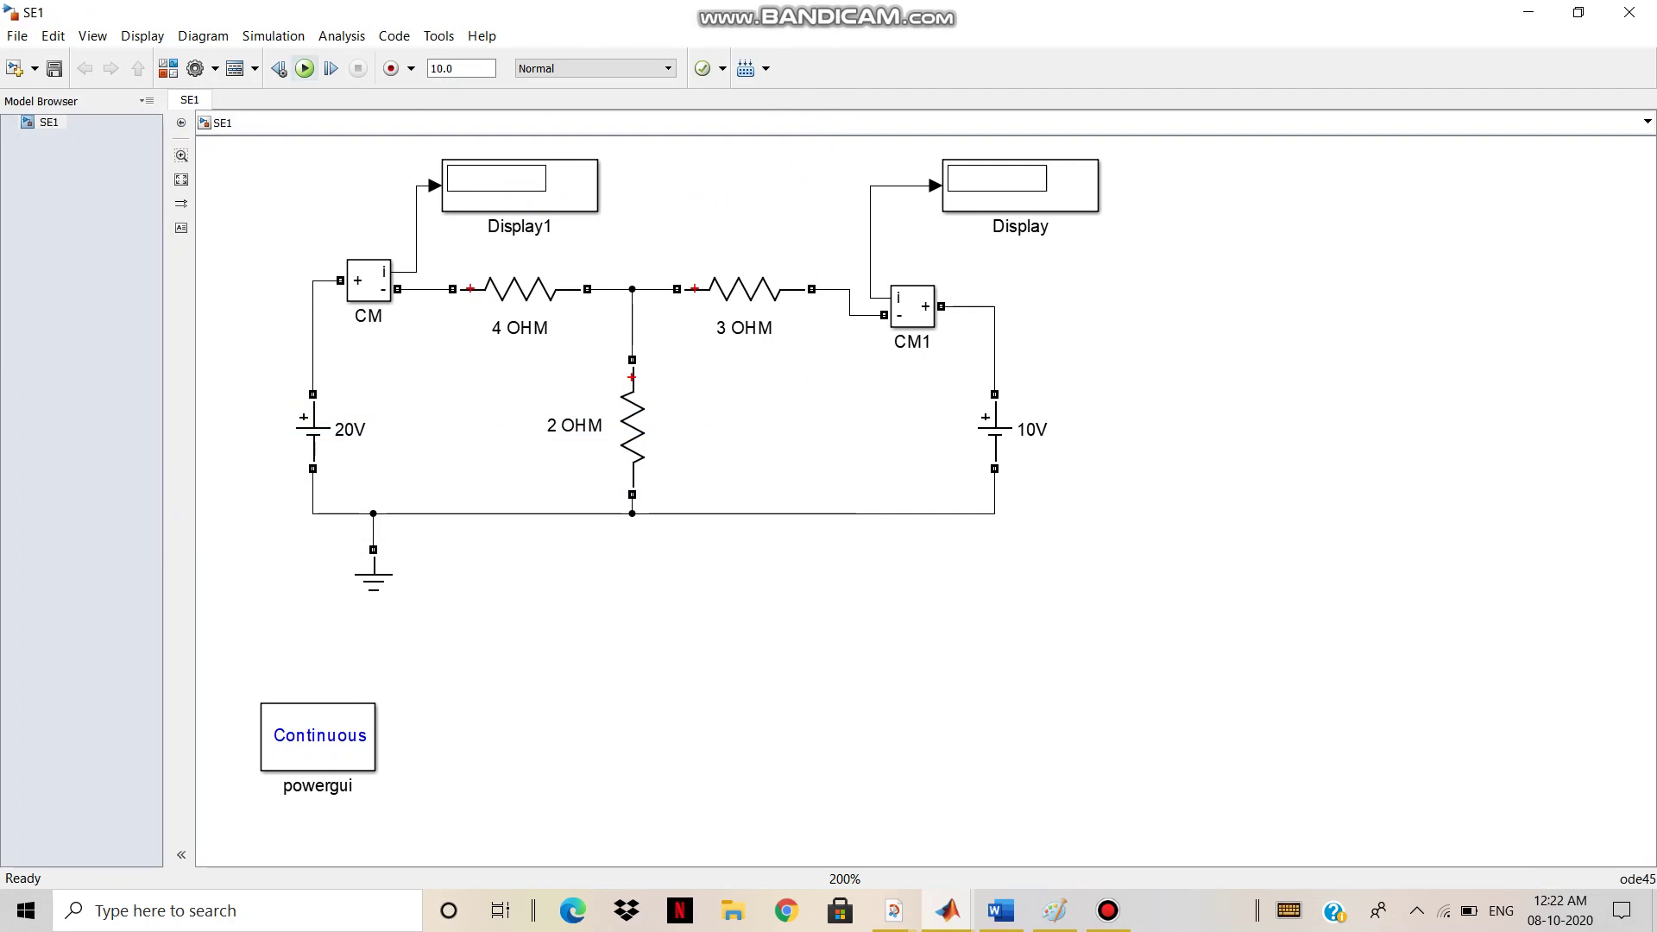
- Run the simulation and switch to the E-1 picture in Paint to compare the currents shown in both displays
{"action": "left_click", "coordinate": [303, 69]}
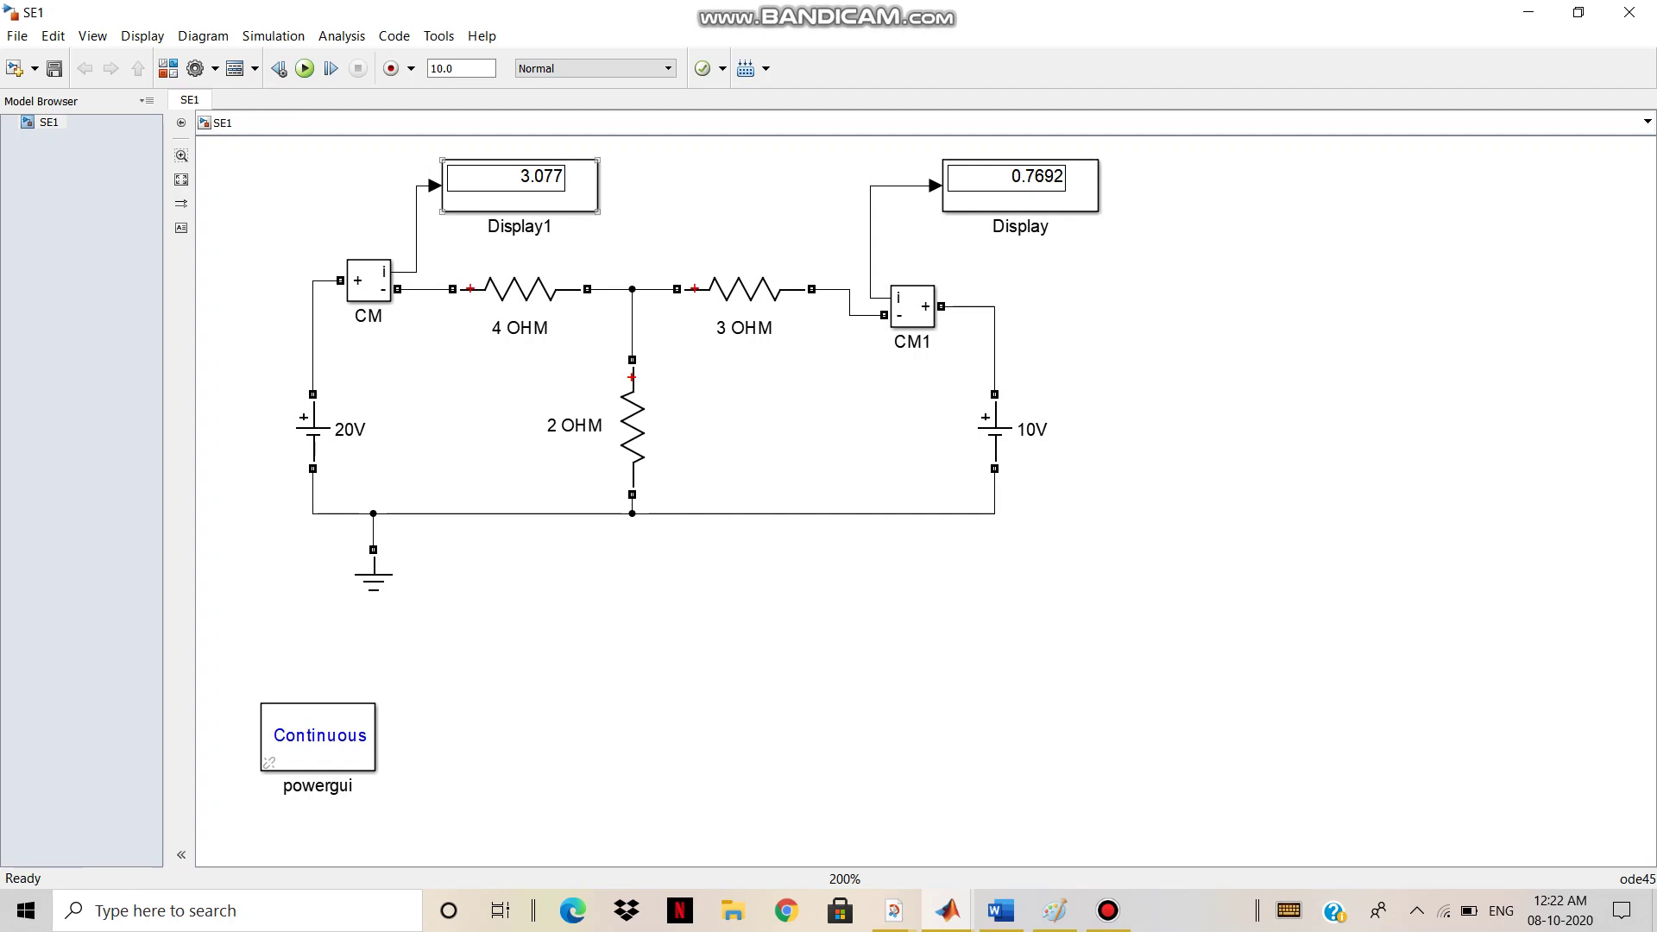
{"action": "left_click", "coordinate": [520, 289]}
{"action": "left_click", "coordinate": [1020, 185]}
{"action": "left_click", "coordinate": [1054, 910]}
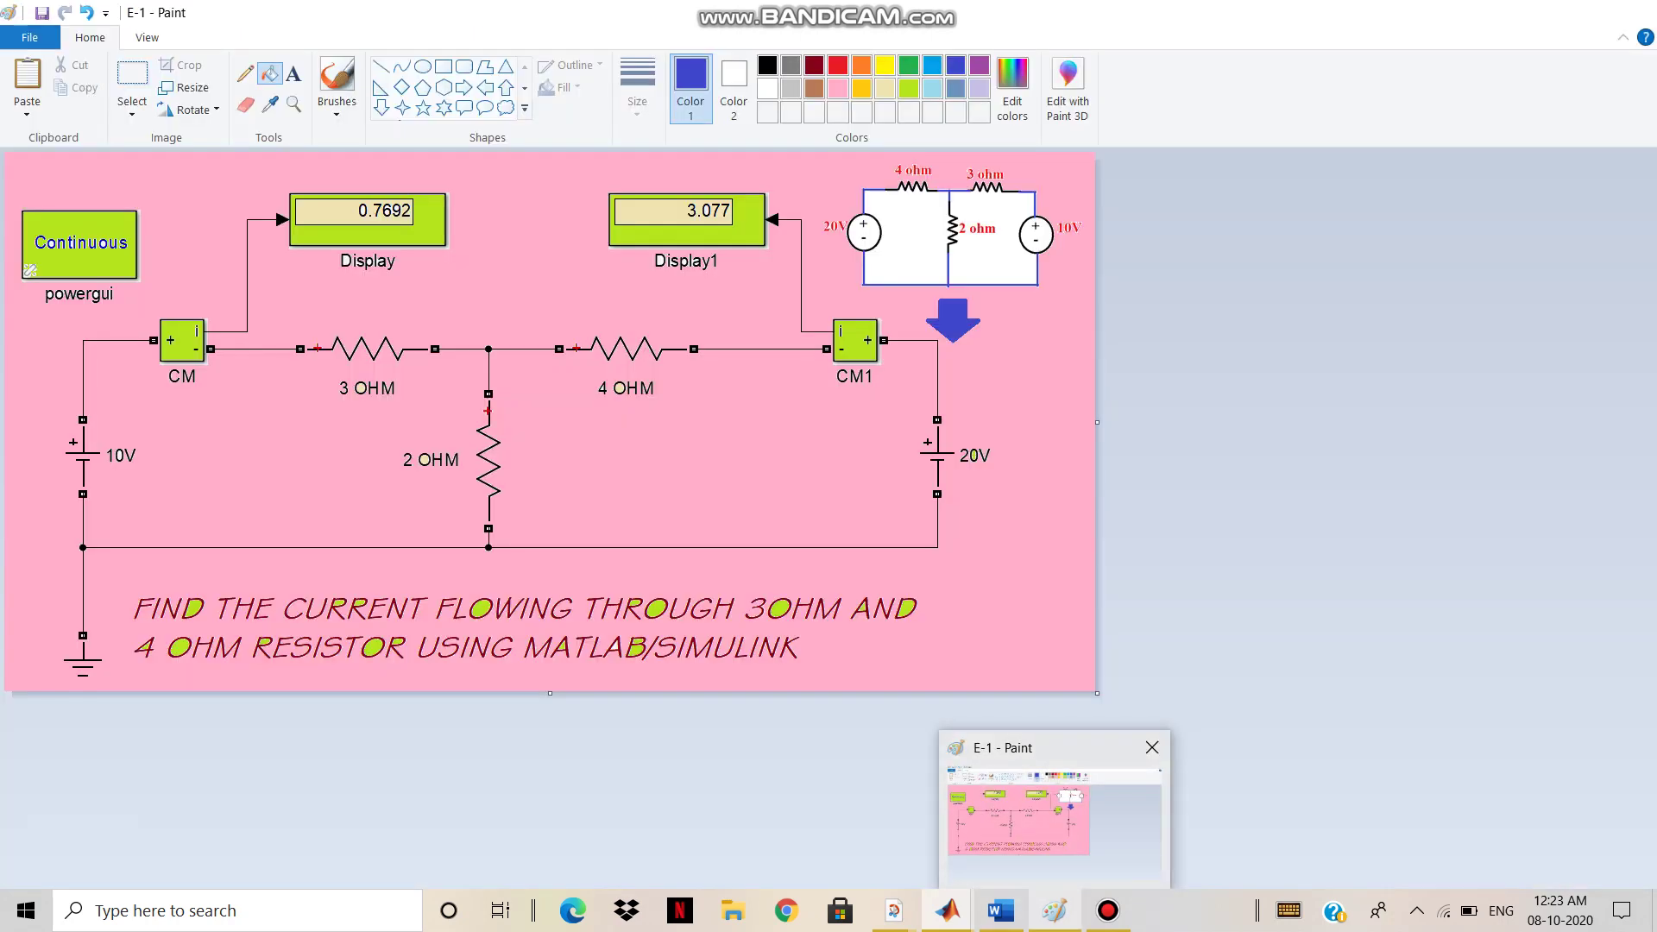